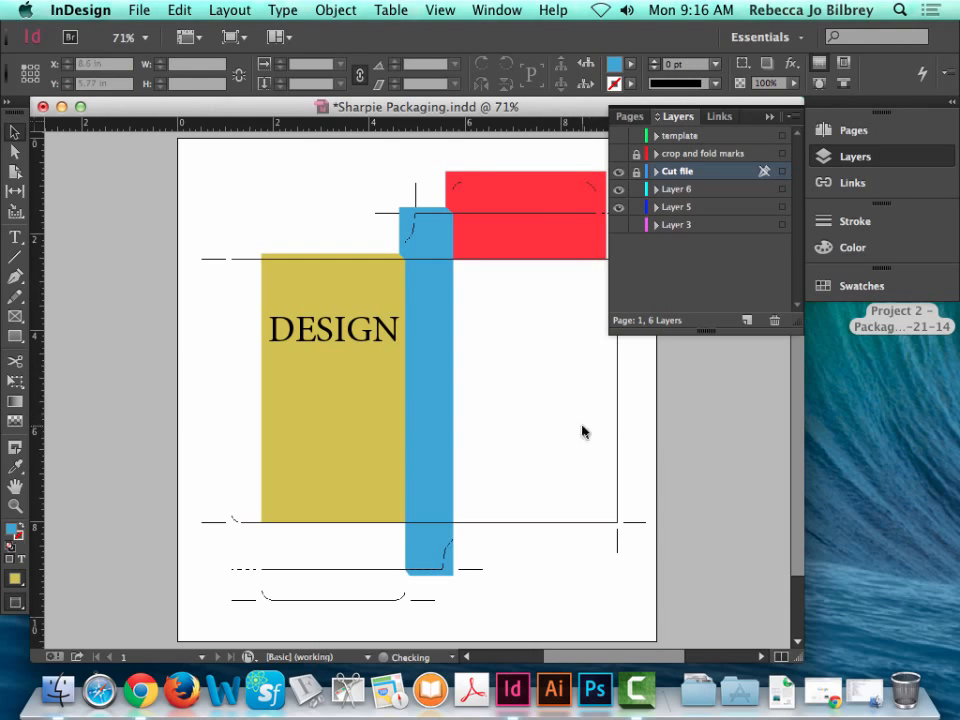
Set the document's display performance to High Quality Display.
{"action": "right_click", "coordinate": [616, 438]}
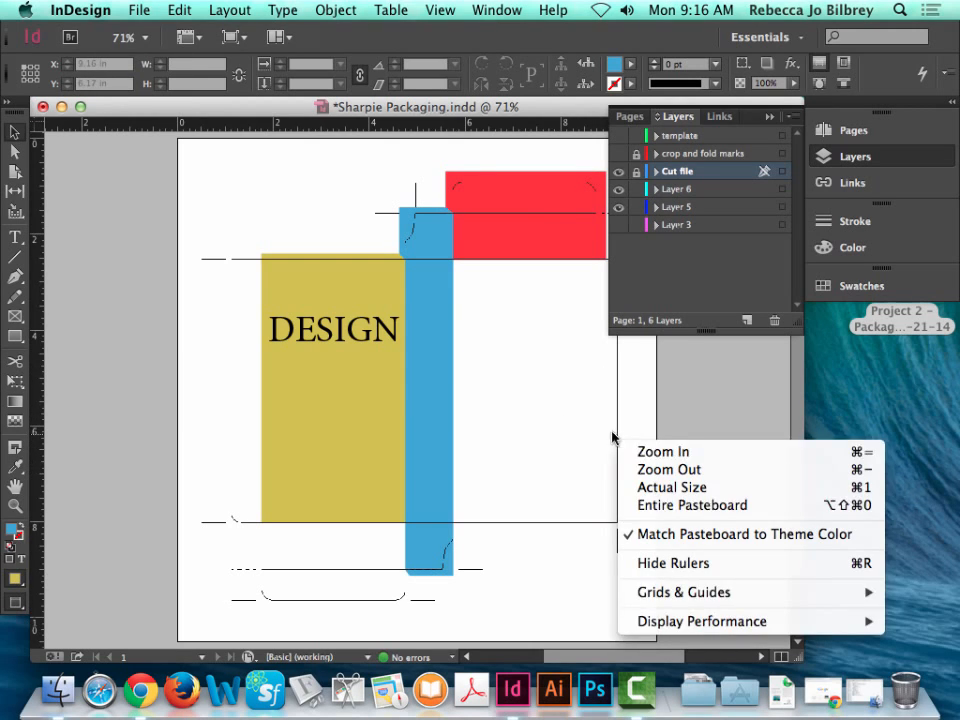
{"action": "mouse_move", "coordinate": [745, 622]}
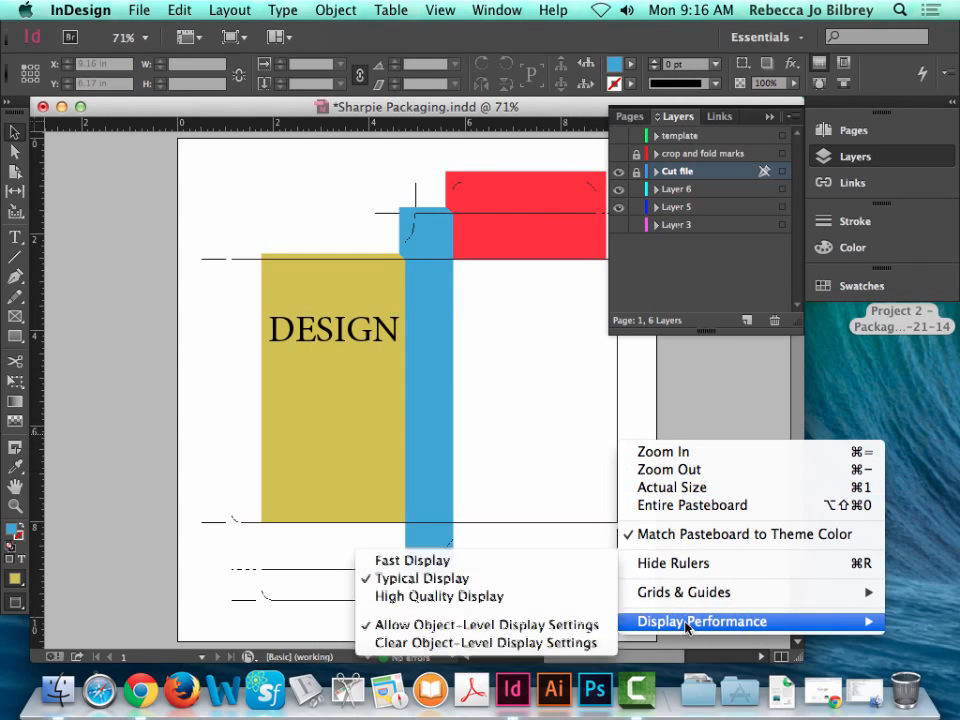
{"action": "left_click", "coordinate": [466, 596]}
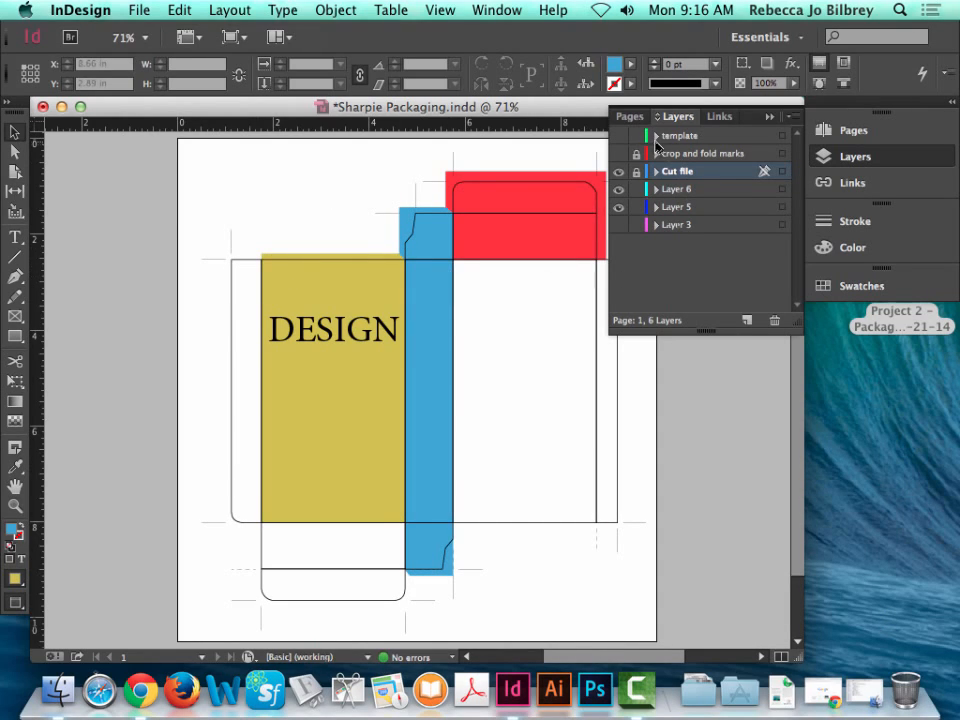
Lock the template layer after briefly showing it, and leave it hidden.
{"action": "left_click", "coordinate": [618, 137]}
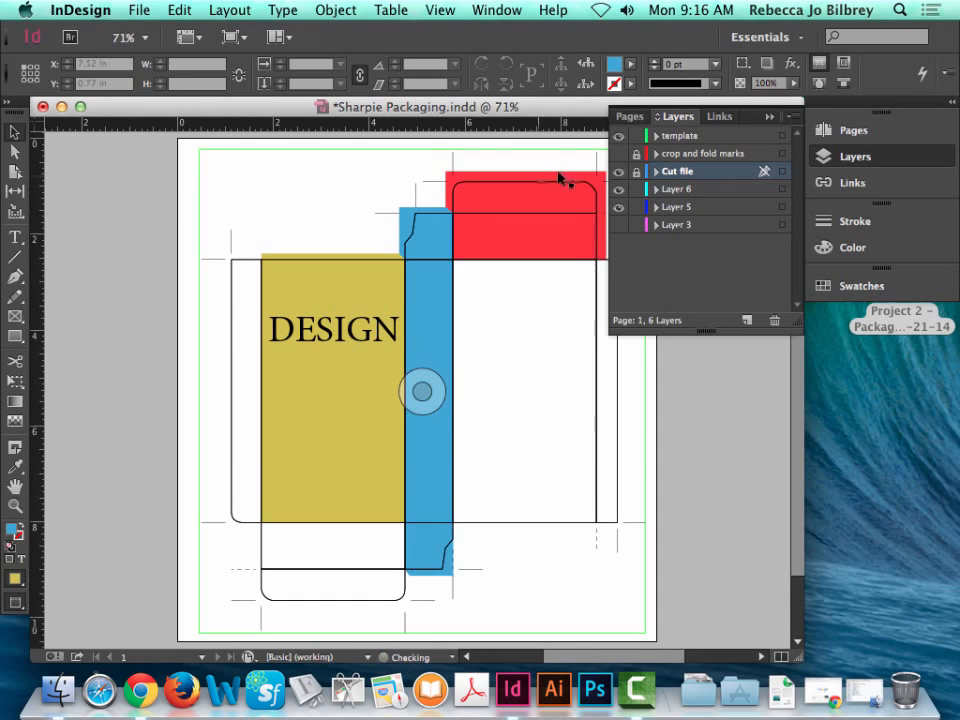
{"action": "left_click", "coordinate": [636, 137]}
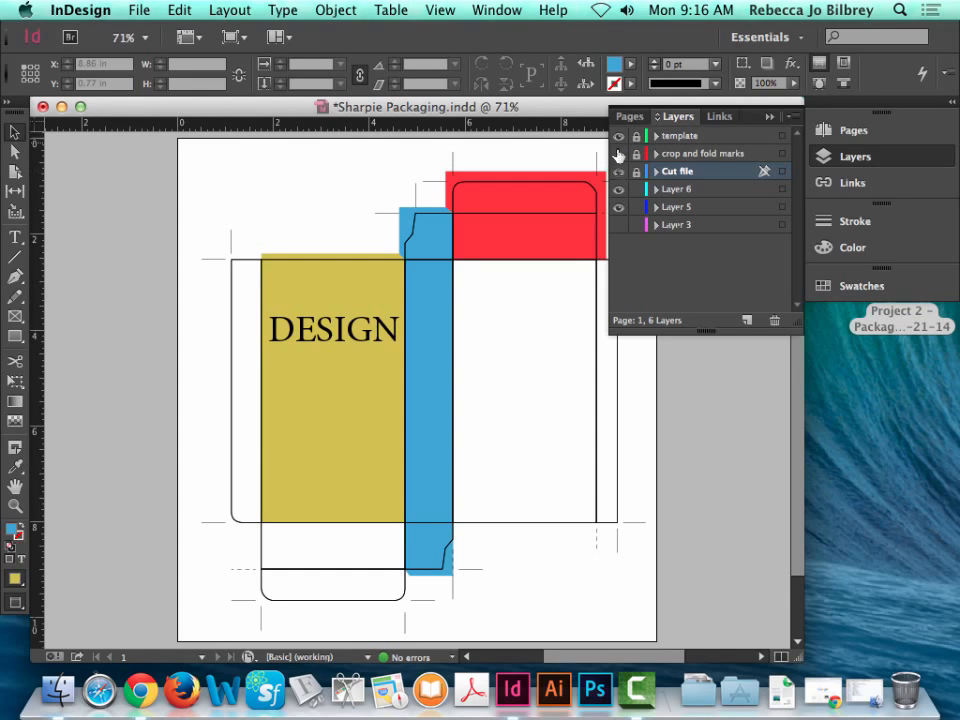
{"action": "left_click", "coordinate": [617, 139]}
Check the Cut file layer's content by toggling its visibility, and move the layer above template in the stack.
{"action": "left_click", "coordinate": [617, 174]}
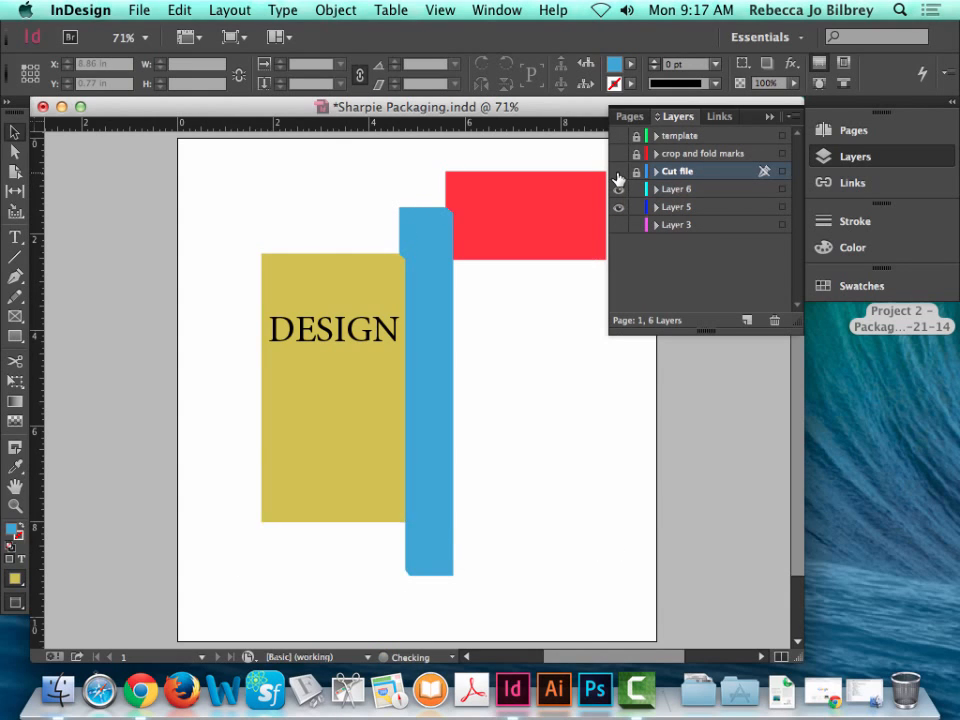
{"action": "left_click", "coordinate": [617, 174]}
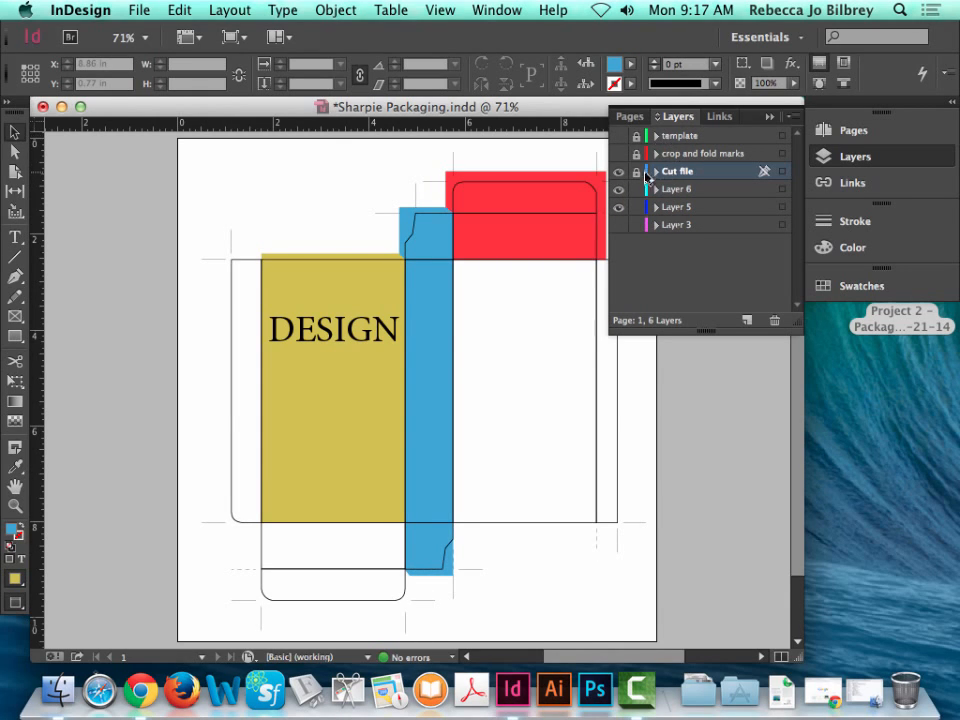
{"action": "left_click_drag", "start_coordinate": [676, 172], "coordinate": [660, 136]}
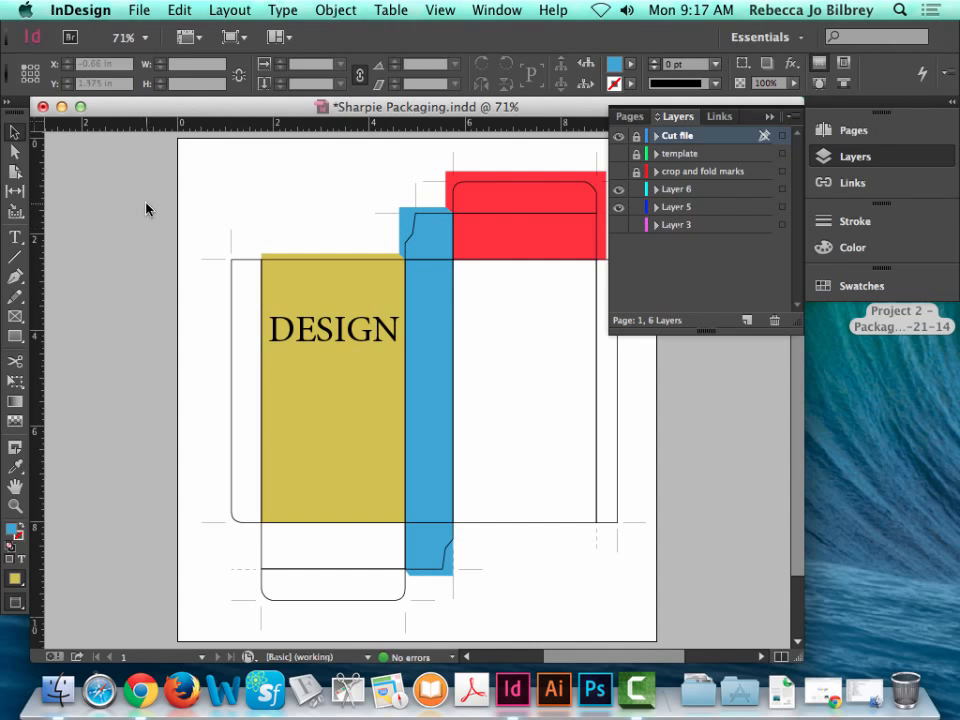
{"action": "left_click", "coordinate": [15, 505]}
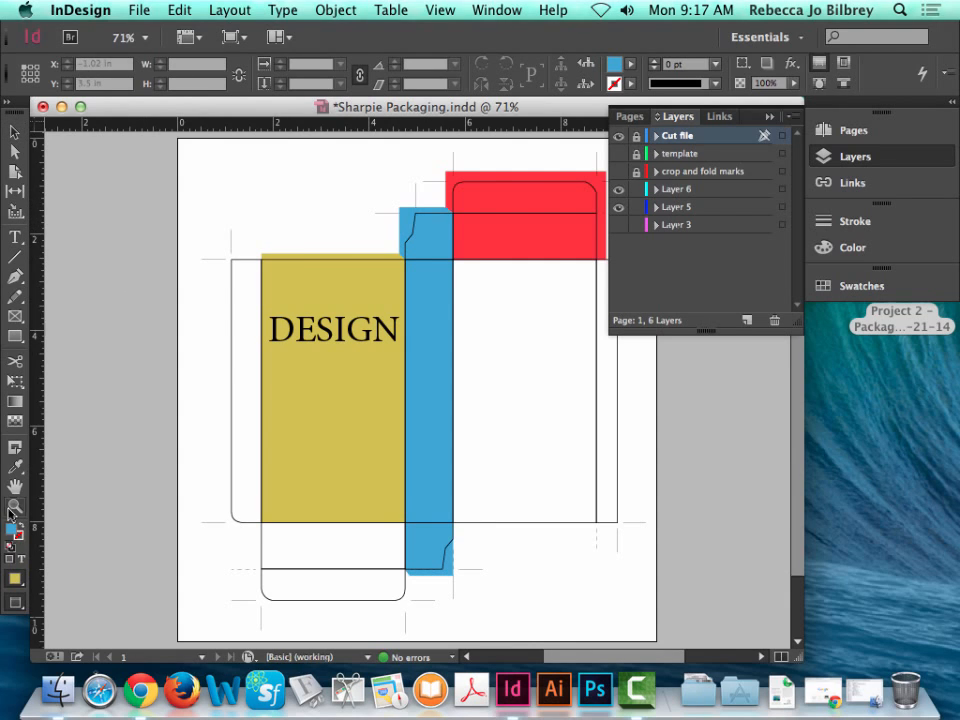
{"action": "left_click_drag", "start_coordinate": [373, 194], "coordinate": [570, 632]}
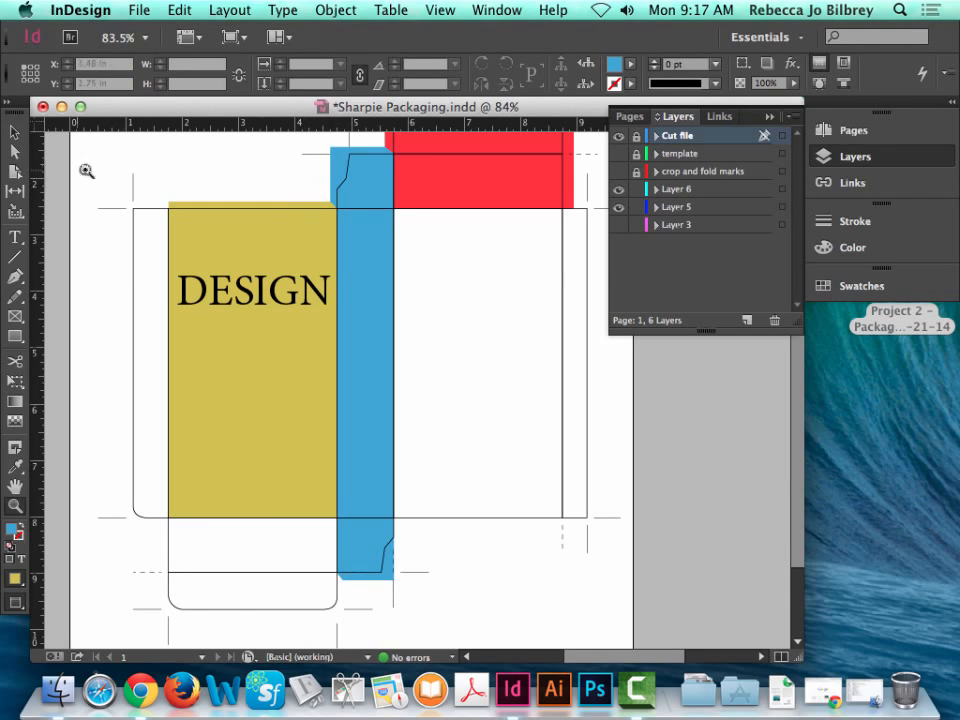
{"action": "key", "text": "v"}
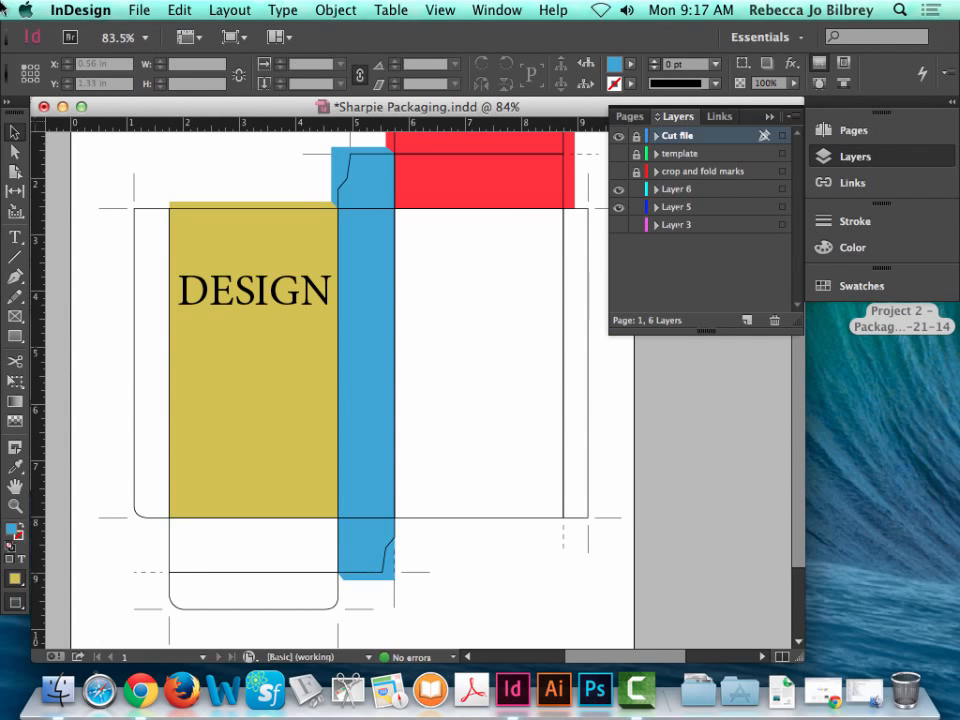
Minimize the packaging document and open sharpie.tif from the Images folder in Adobe Photoshop CC 2014.
{"action": "left_click", "coordinate": [62, 106]}
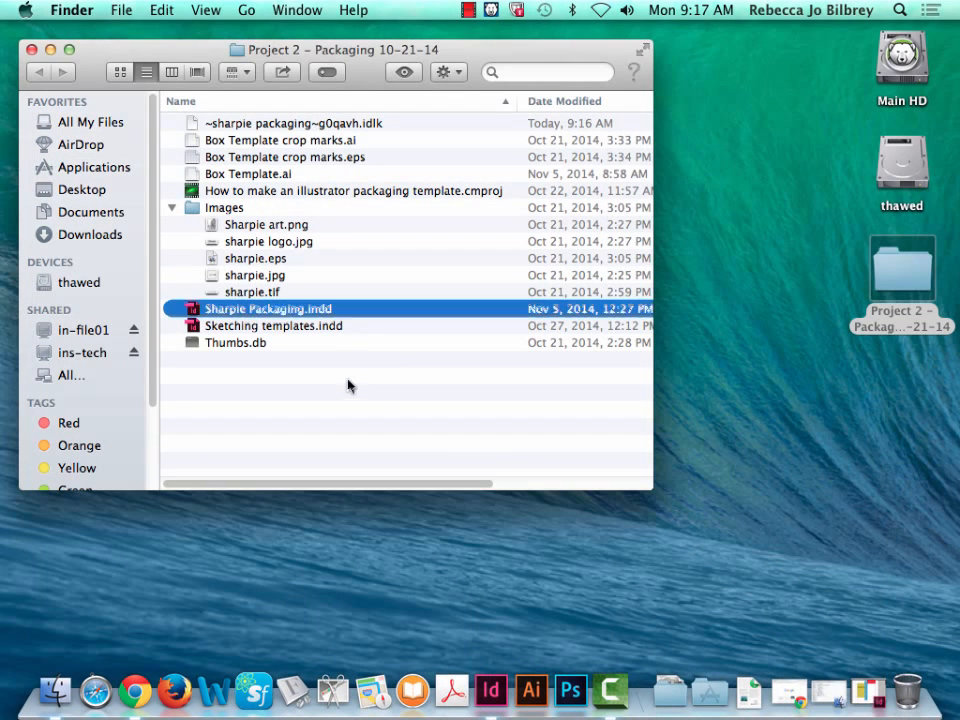
{"action": "left_click", "coordinate": [226, 292]}
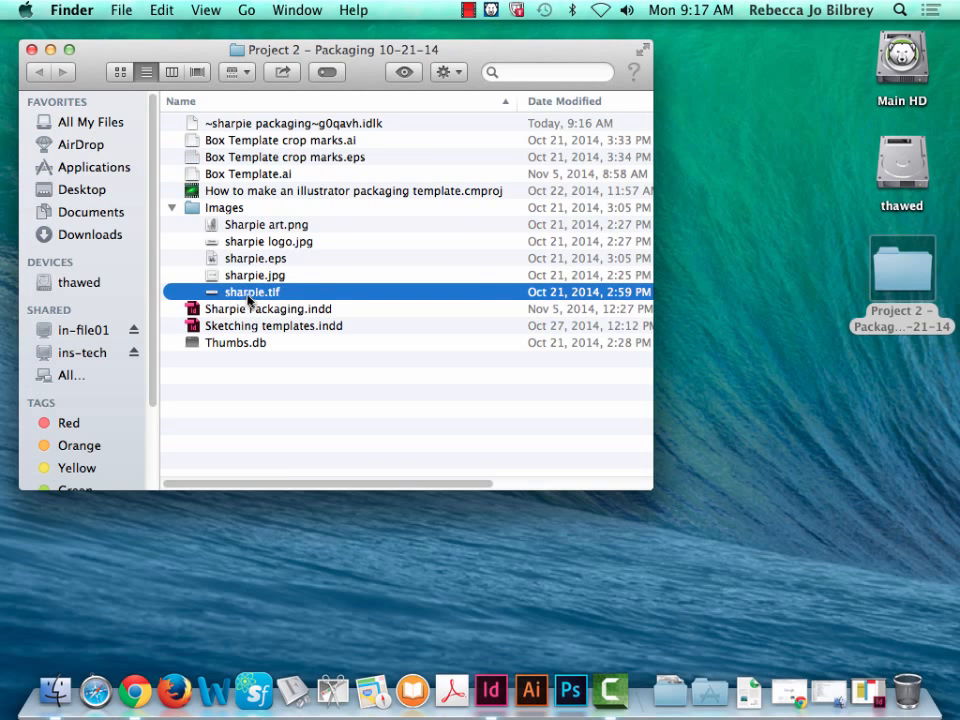
{"action": "right_click", "coordinate": [249, 300]}
{"action": "mouse_move", "coordinate": [343, 286]}
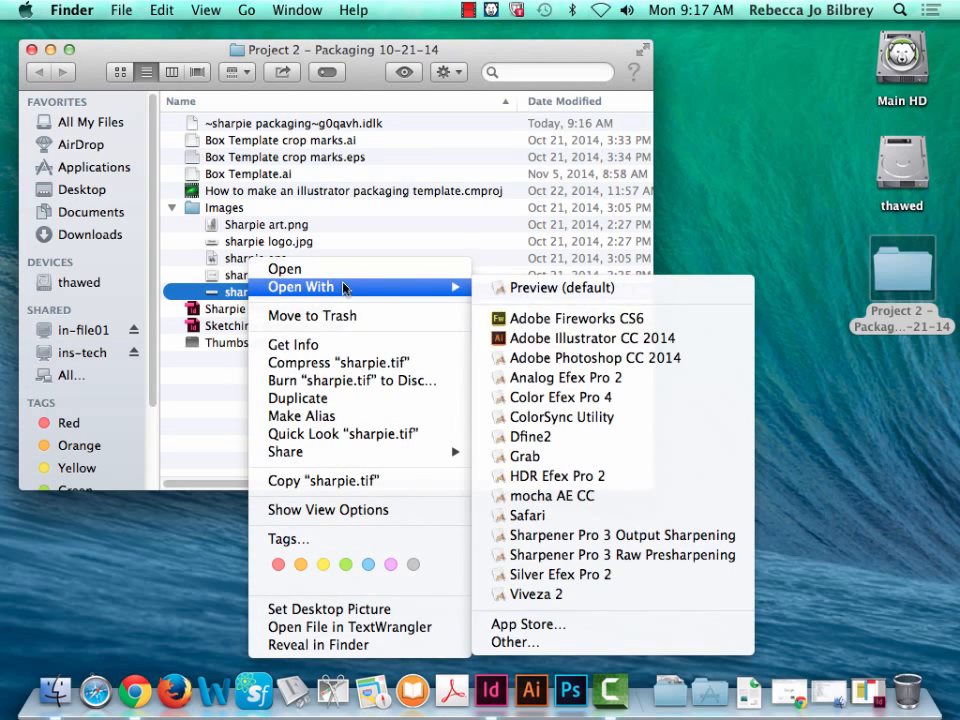
{"action": "left_click", "coordinate": [549, 365]}
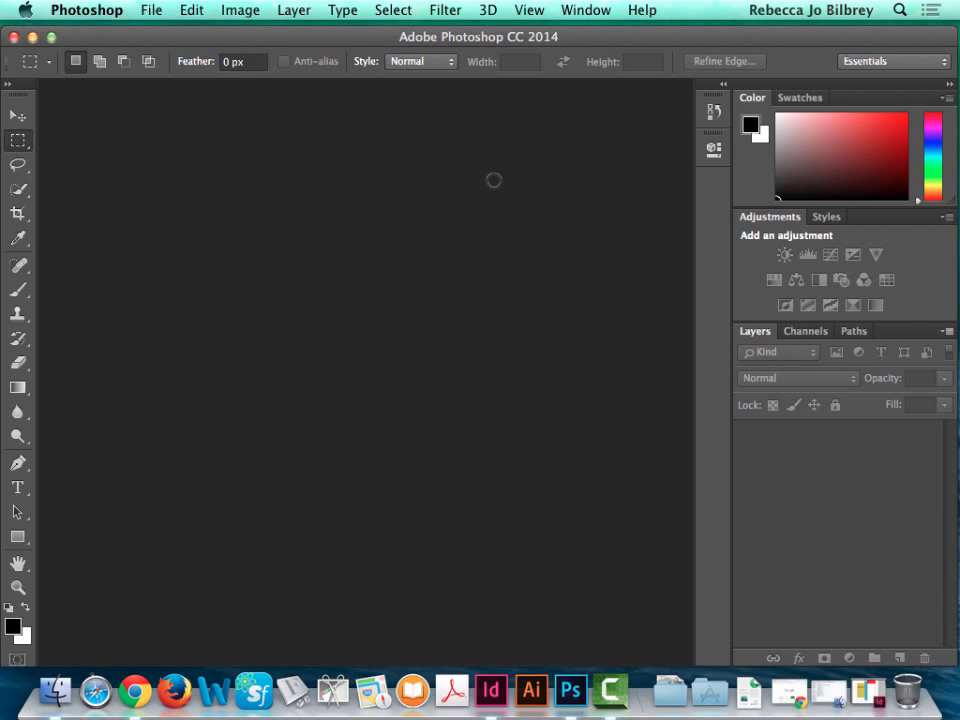
{"action": "left_click", "coordinate": [33, 37]}
{"action": "right_click", "coordinate": [258, 292]}
{"action": "mouse_move", "coordinate": [320, 296]}
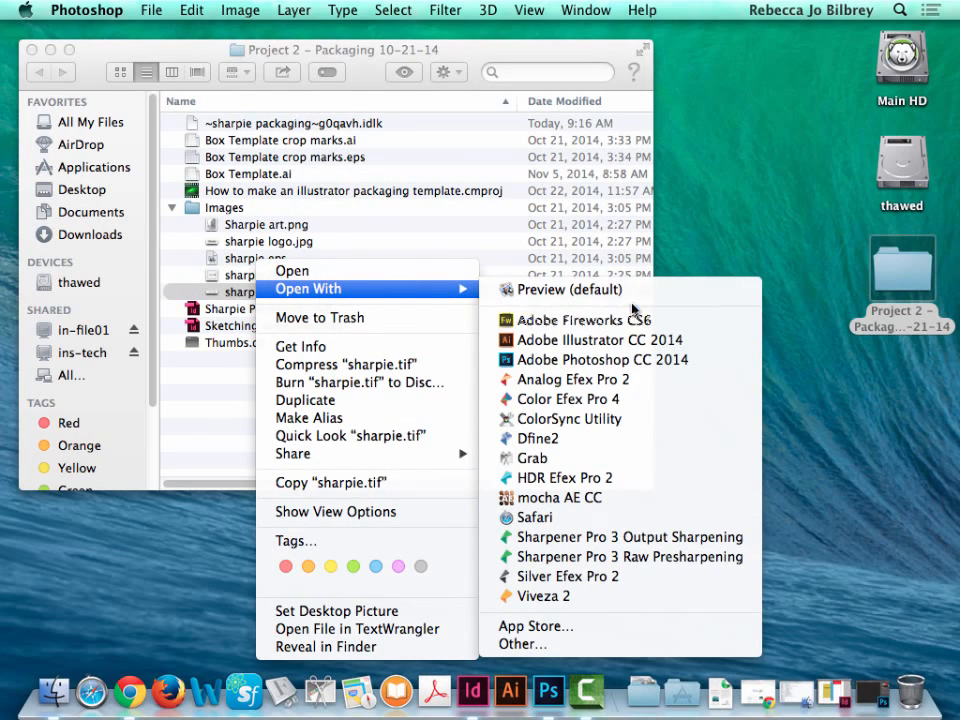
{"action": "left_click", "coordinate": [620, 360]}
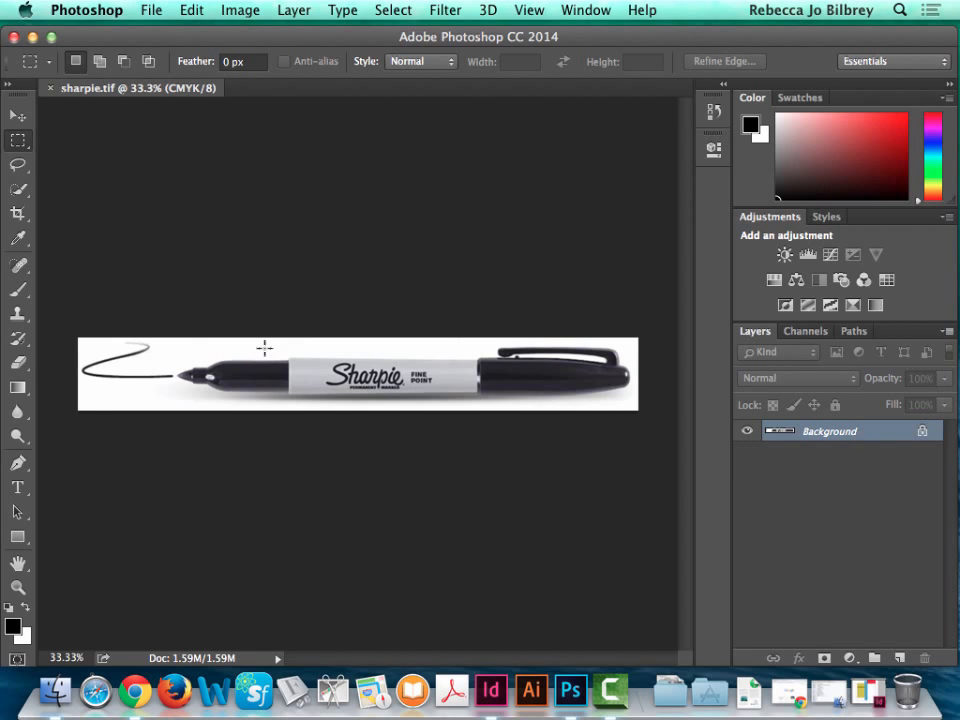
Inspect the Sharpie lettering on the pen in sharpie.tif at high magnification.
{"action": "left_click", "coordinate": [18, 587]}
{"action": "left_click_drag", "start_coordinate": [311, 396], "coordinate": [427, 455]}
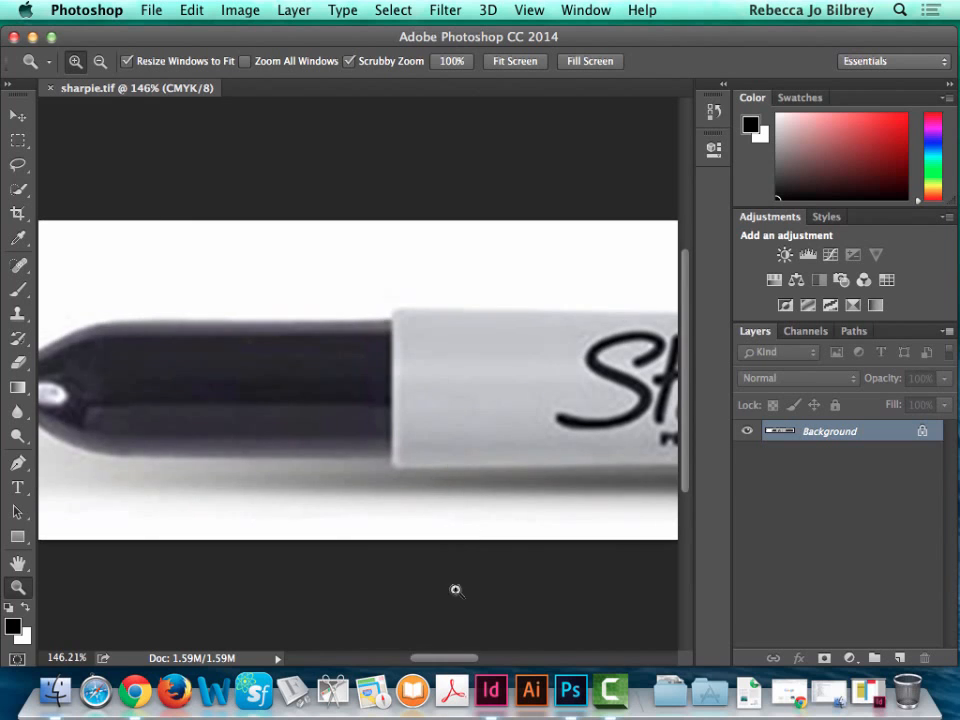
{"action": "left_click_drag", "start_coordinate": [454, 659], "coordinate": [487, 661]}
{"action": "left_click_drag", "start_coordinate": [343, 386], "coordinate": [390, 388]}
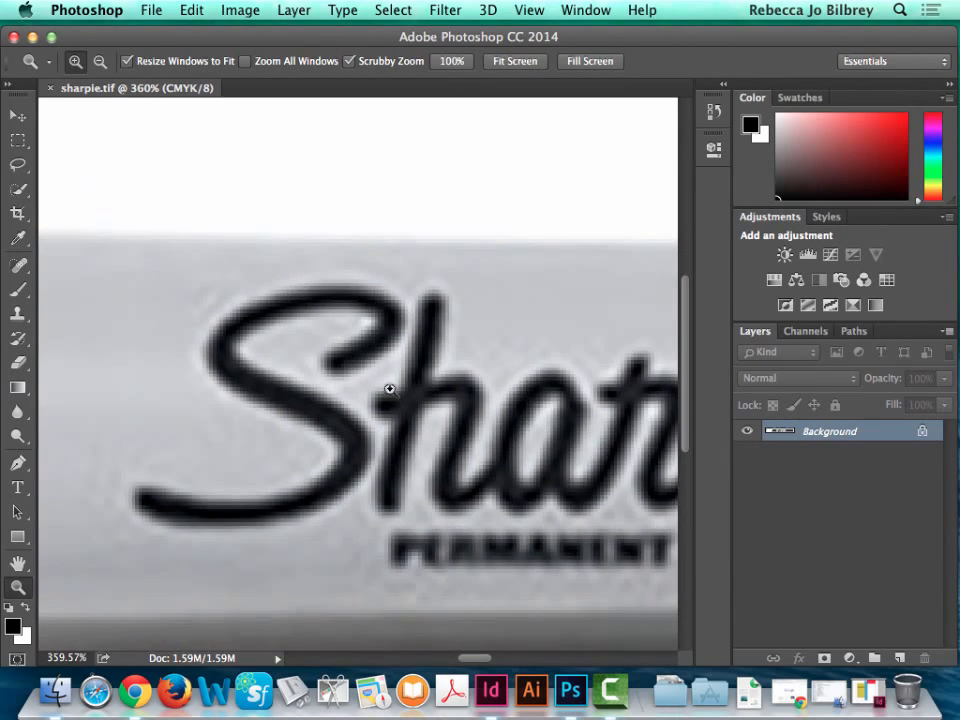
{"action": "left_click_drag", "start_coordinate": [525, 437], "coordinate": [454, 408]}
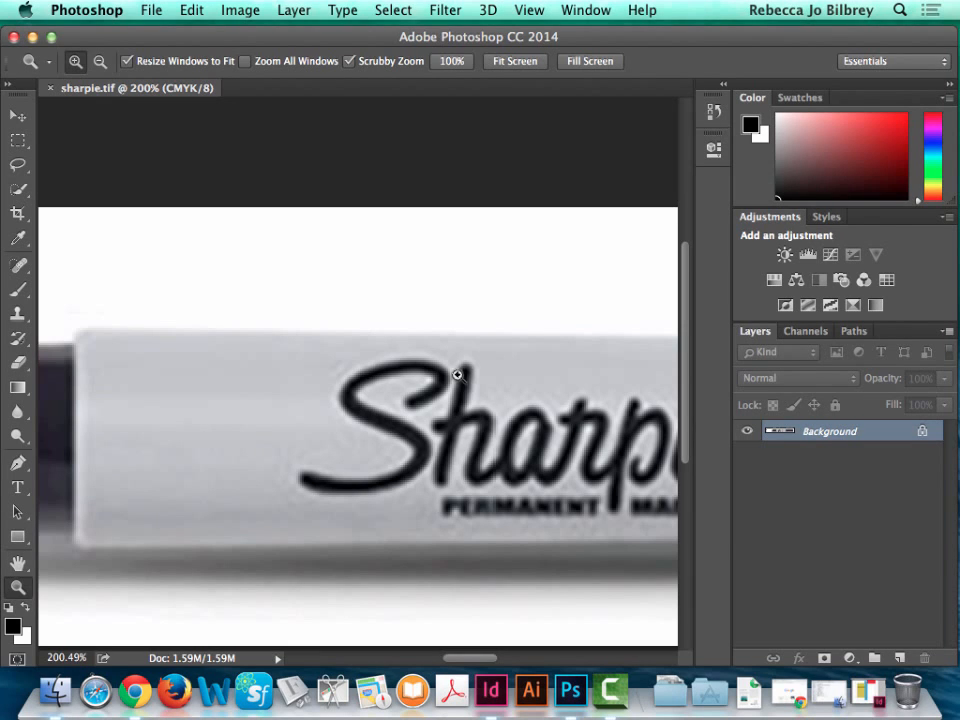
Check the print size and resolution of sharpie.tif in the Image Size dialog and close it without changes.
{"action": "left_click", "coordinate": [240, 10]}
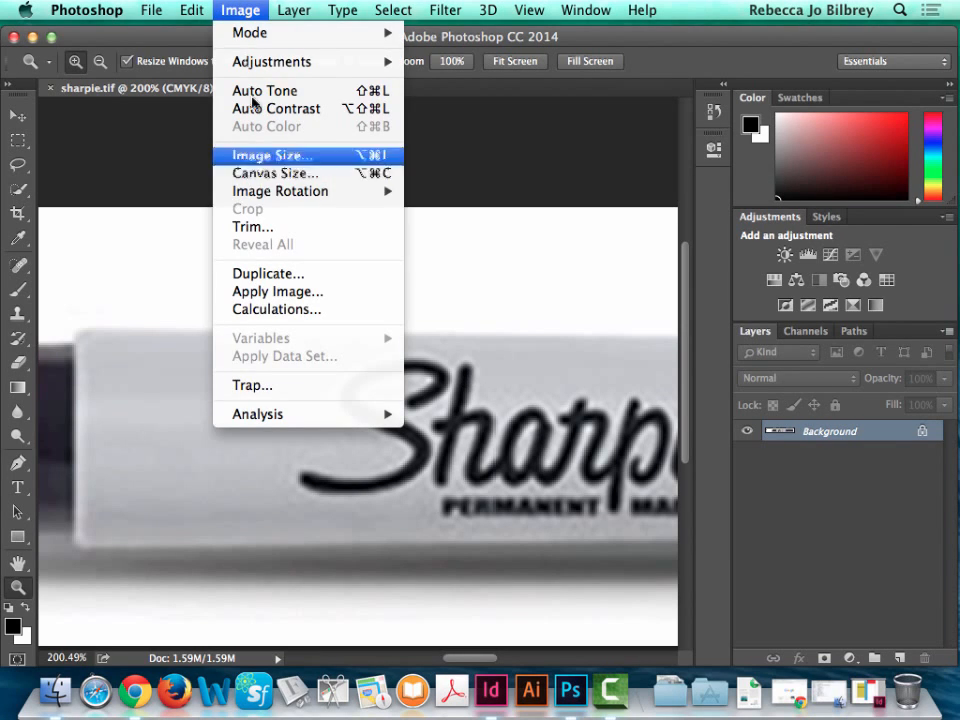
{"action": "left_click", "coordinate": [251, 155]}
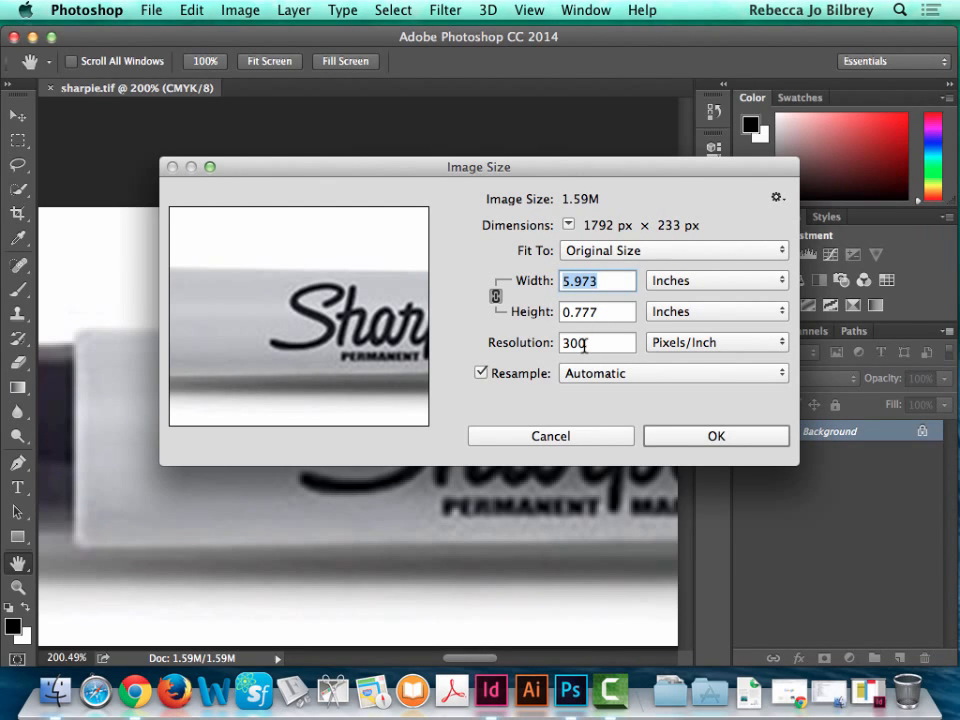
{"action": "left_click", "coordinate": [567, 454]}
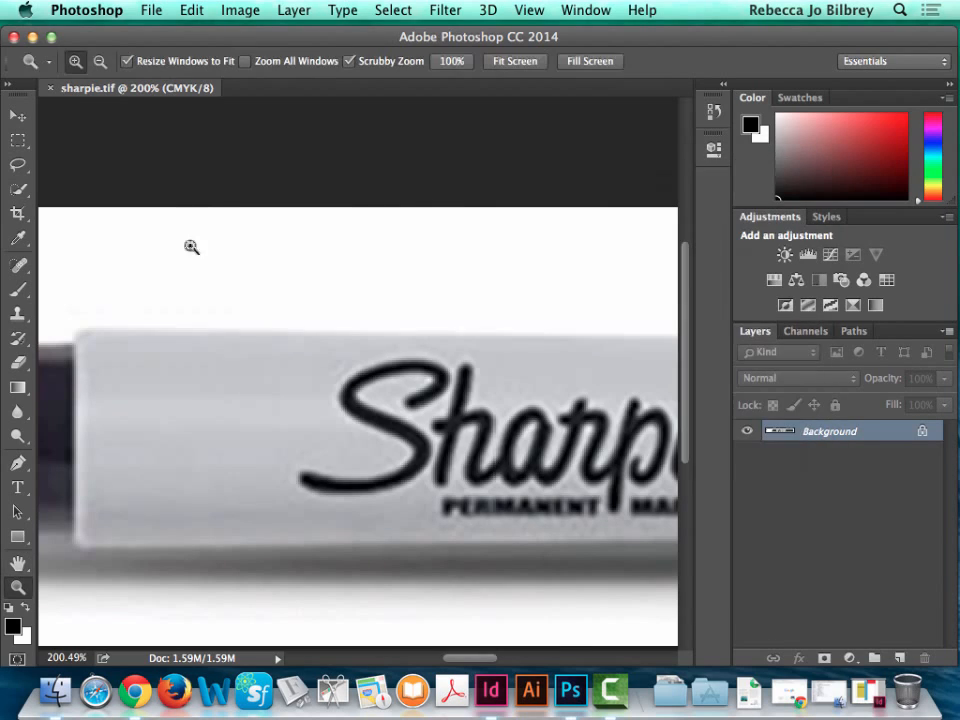
Return to the project folder in Finder and open sharpie.jpg from Images in Adobe Photoshop CC 2014.
{"action": "left_click", "coordinate": [32, 36]}
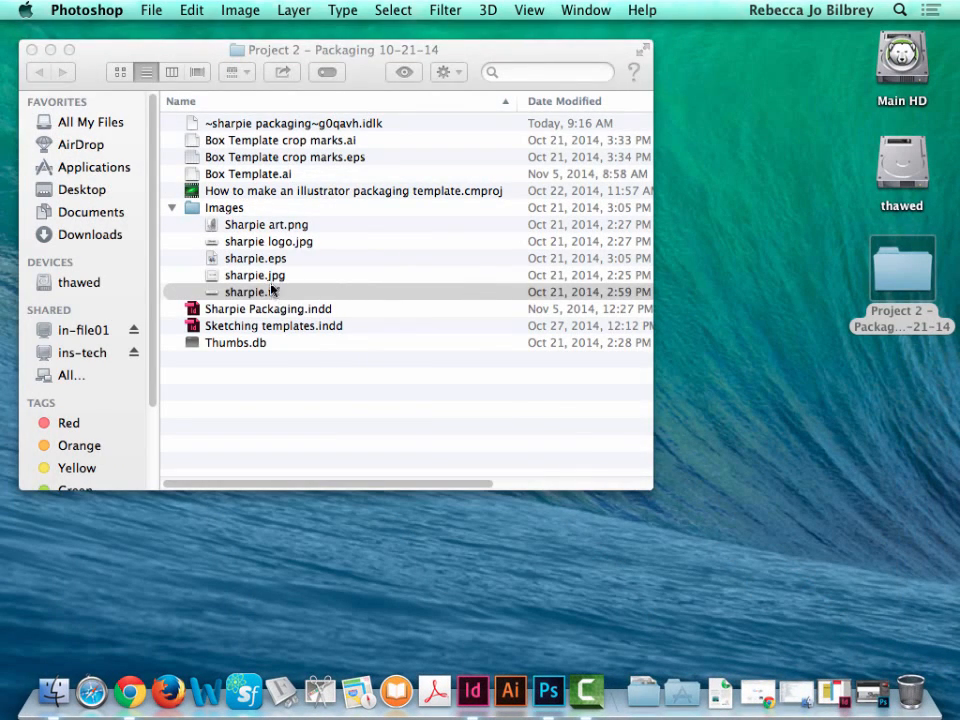
{"action": "left_click", "coordinate": [331, 291]}
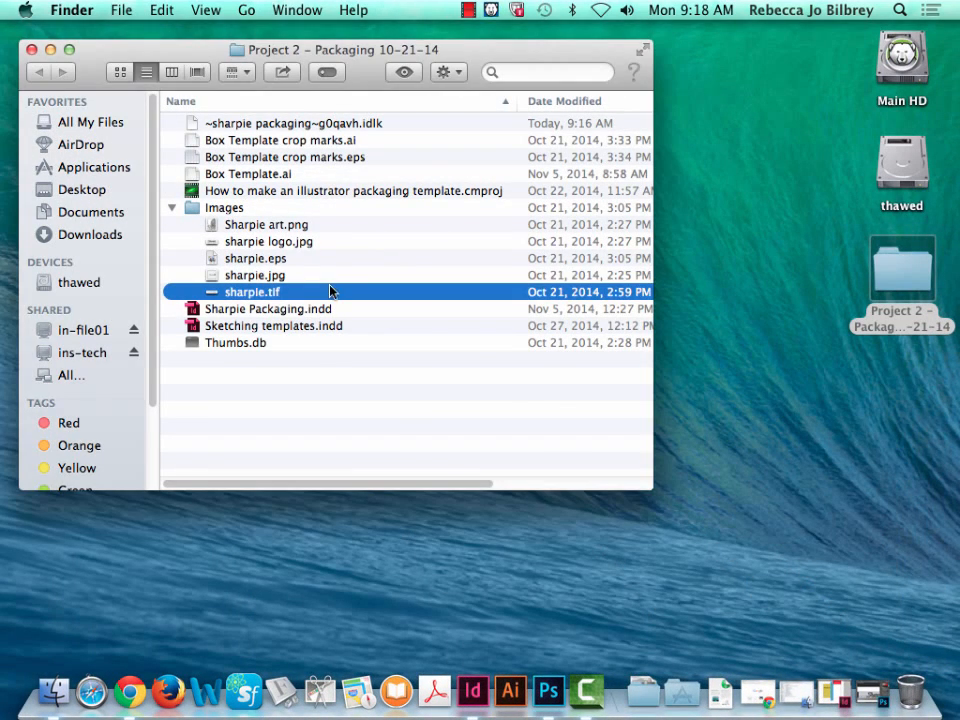
{"action": "left_click", "coordinate": [255, 275]}
{"action": "right_click", "coordinate": [255, 273]}
{"action": "mouse_move", "coordinate": [352, 289]}
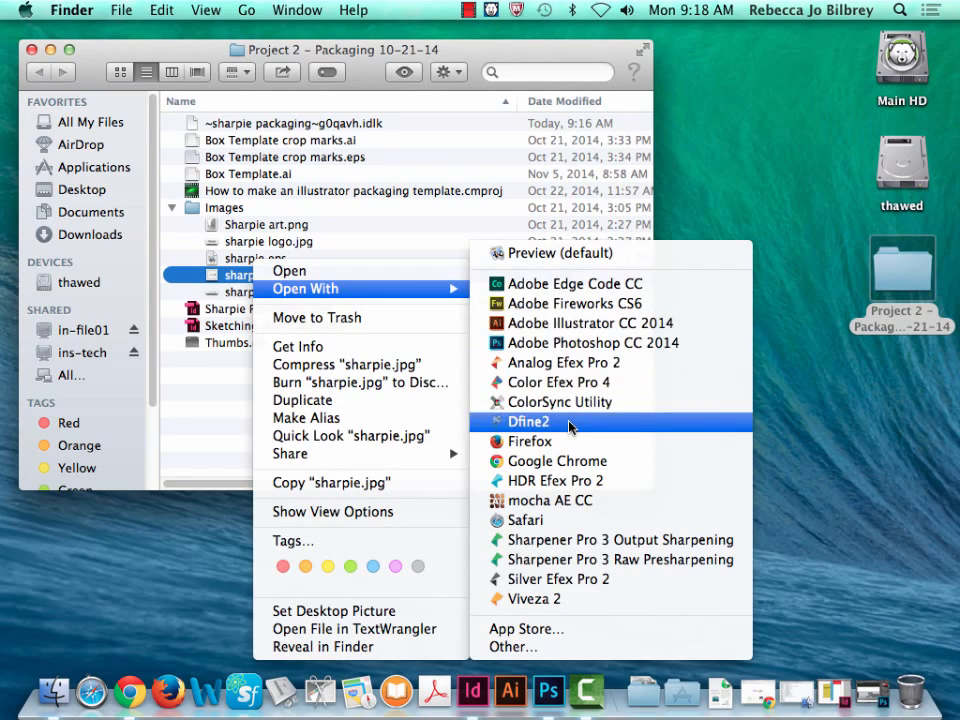
{"action": "left_click", "coordinate": [610, 339]}
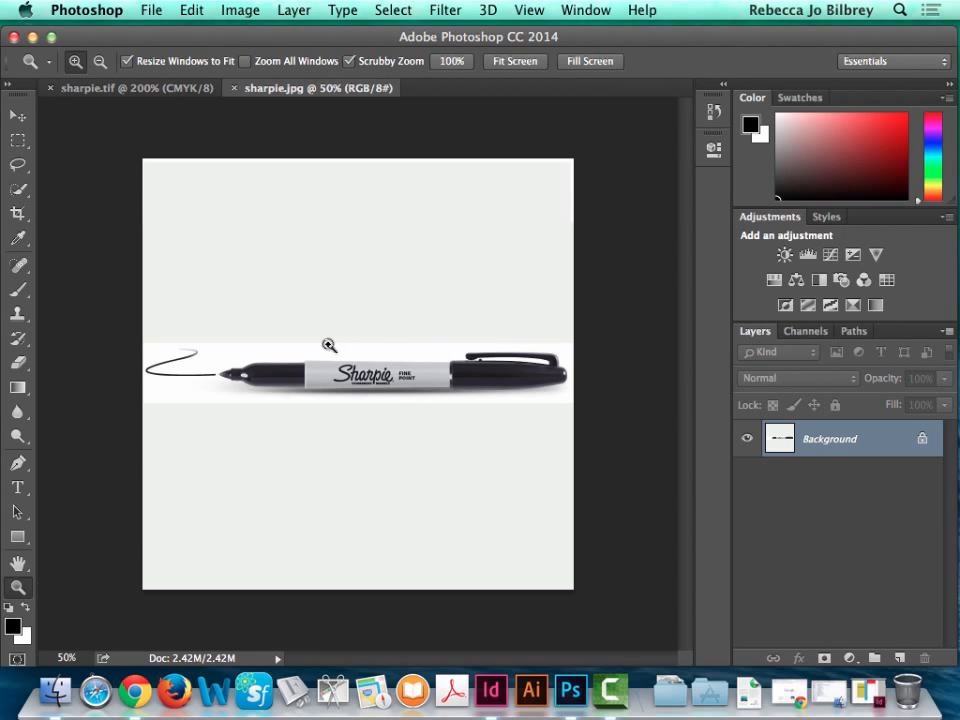
Inspect the lettering in sharpie.jpg and crop the image to the white band around the pen, removing the grey areas.
{"action": "left_click_drag", "start_coordinate": [328, 344], "coordinate": [527, 488]}
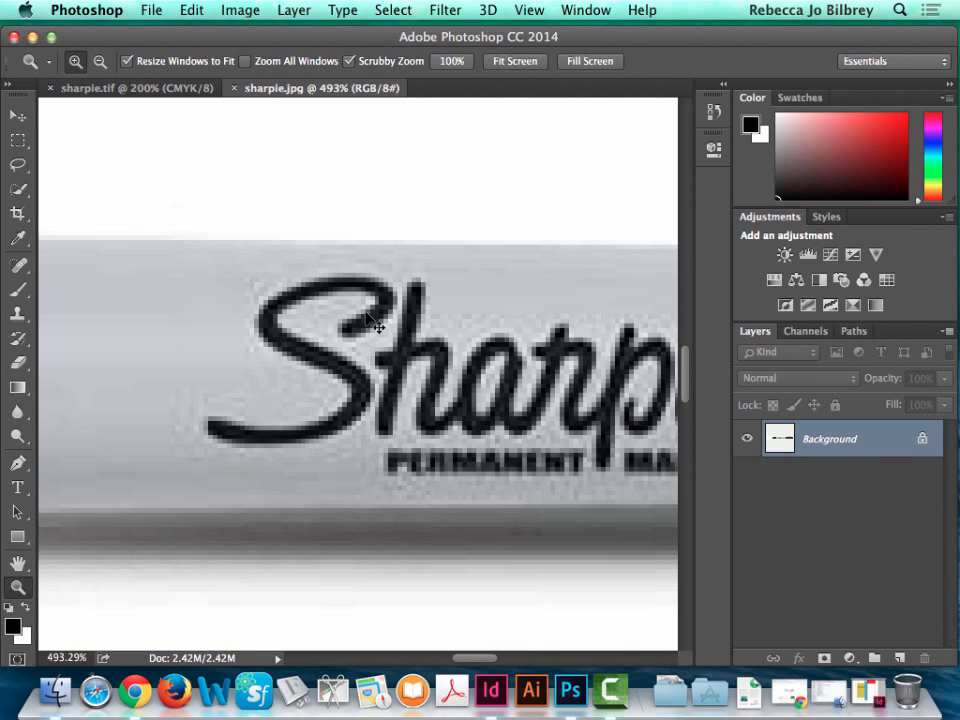
{"action": "key", "text": "super+0"}
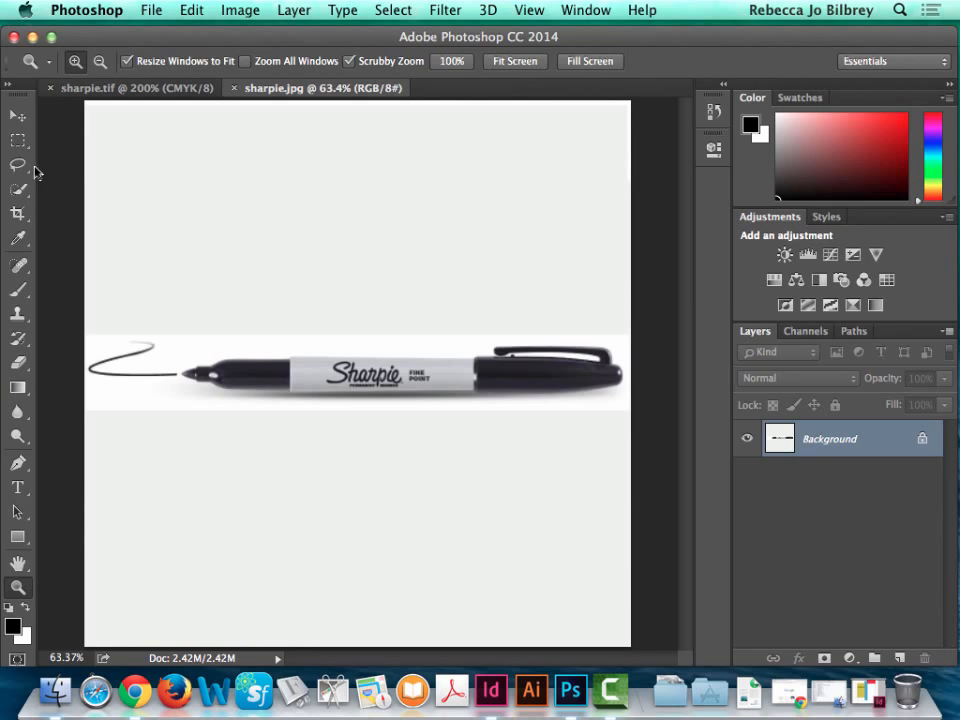
{"action": "left_click", "coordinate": [18, 214]}
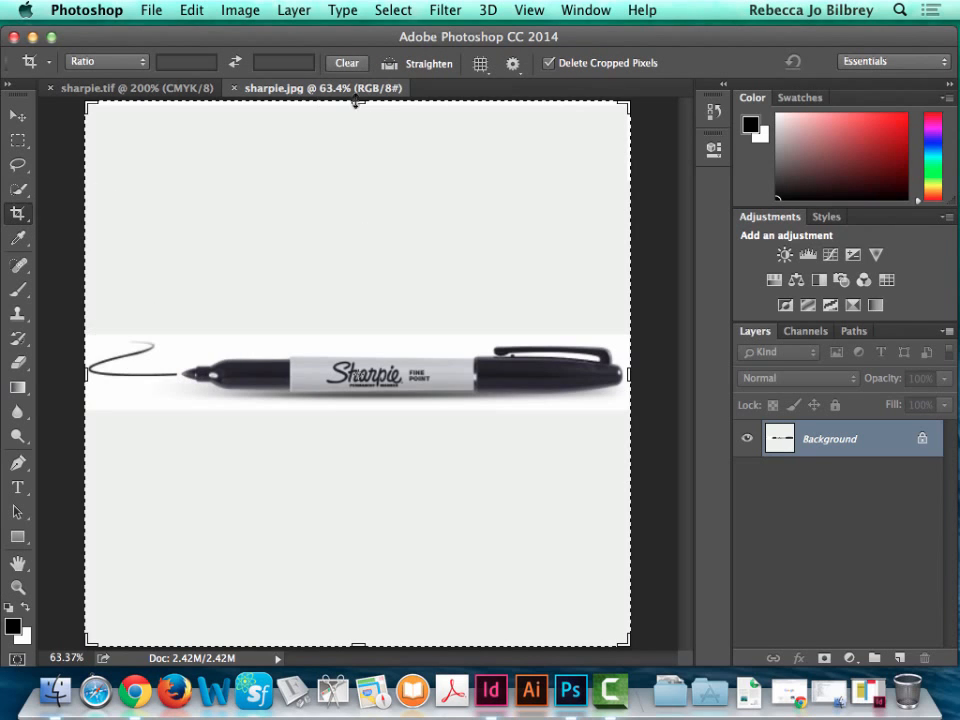
{"action": "left_click_drag", "start_coordinate": [357, 102], "coordinate": [358, 219]}
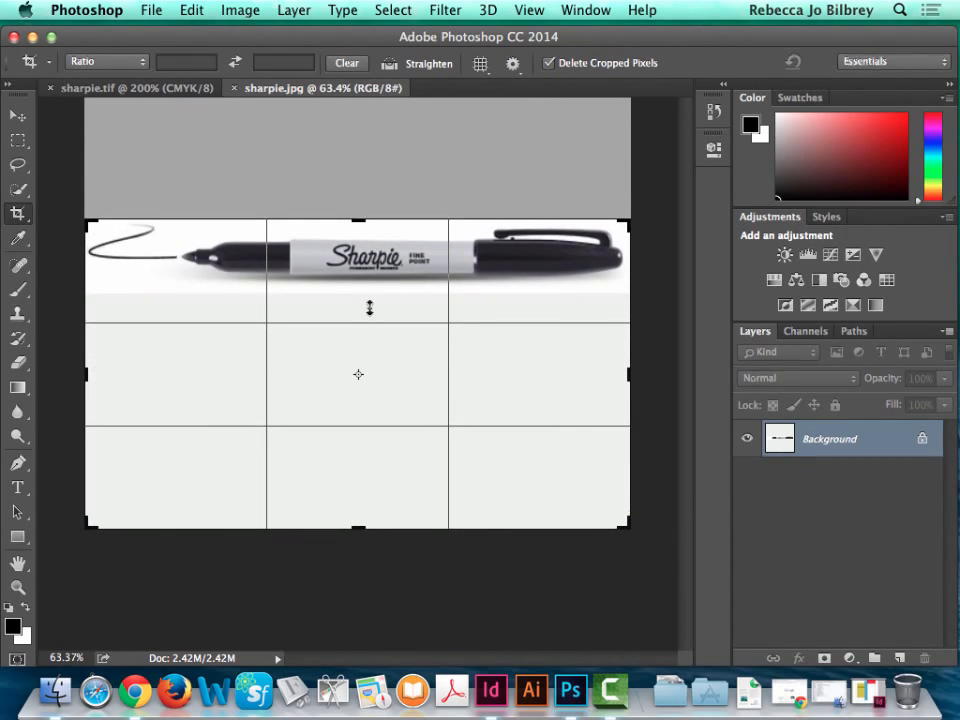
{"action": "left_click_drag", "start_coordinate": [358, 526], "coordinate": [366, 410]}
{"action": "key", "text": "Return"}
Set the cropped sharpie.jpg to 300 pixels/inch in Image Size with resampling turned off.
{"action": "left_click", "coordinate": [240, 10]}
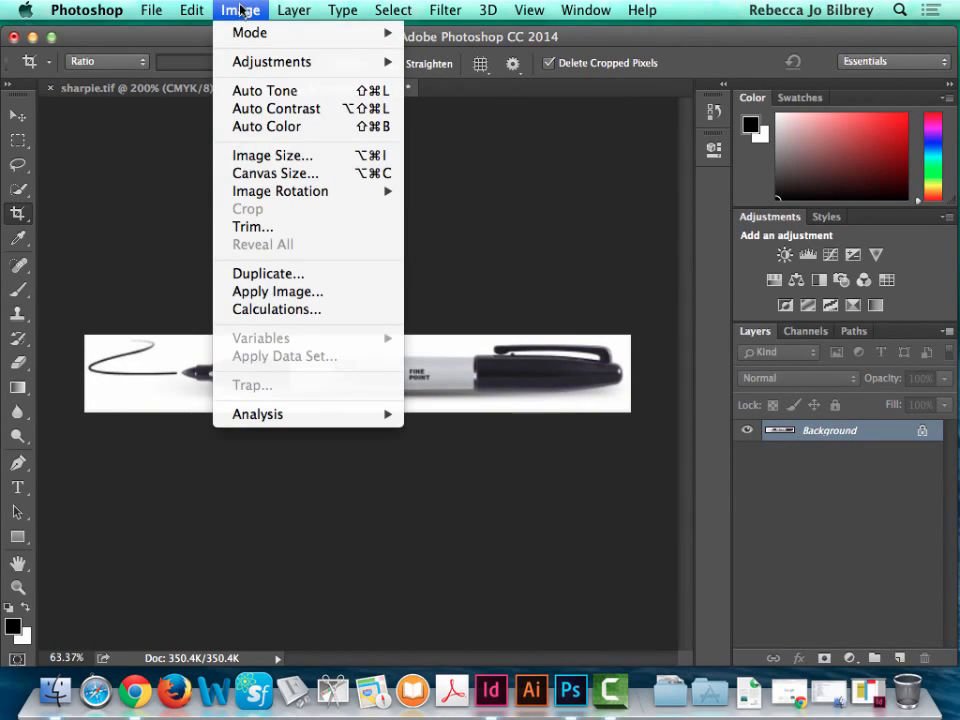
{"action": "left_click", "coordinate": [284, 156]}
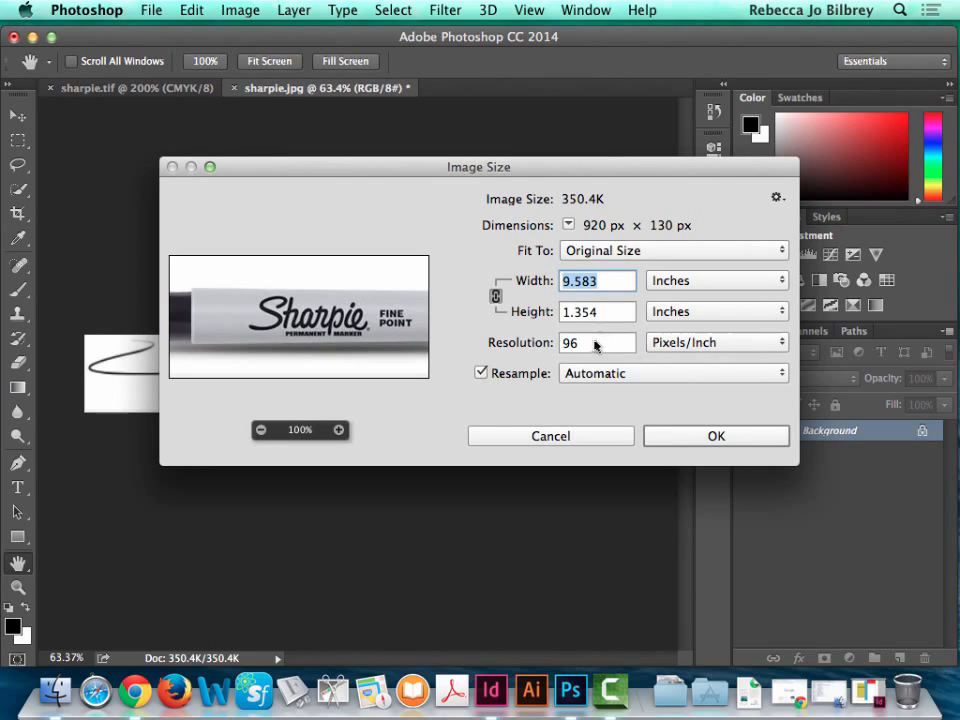
{"action": "left_click", "coordinate": [481, 373]}
{"action": "left_click", "coordinate": [601, 343]}
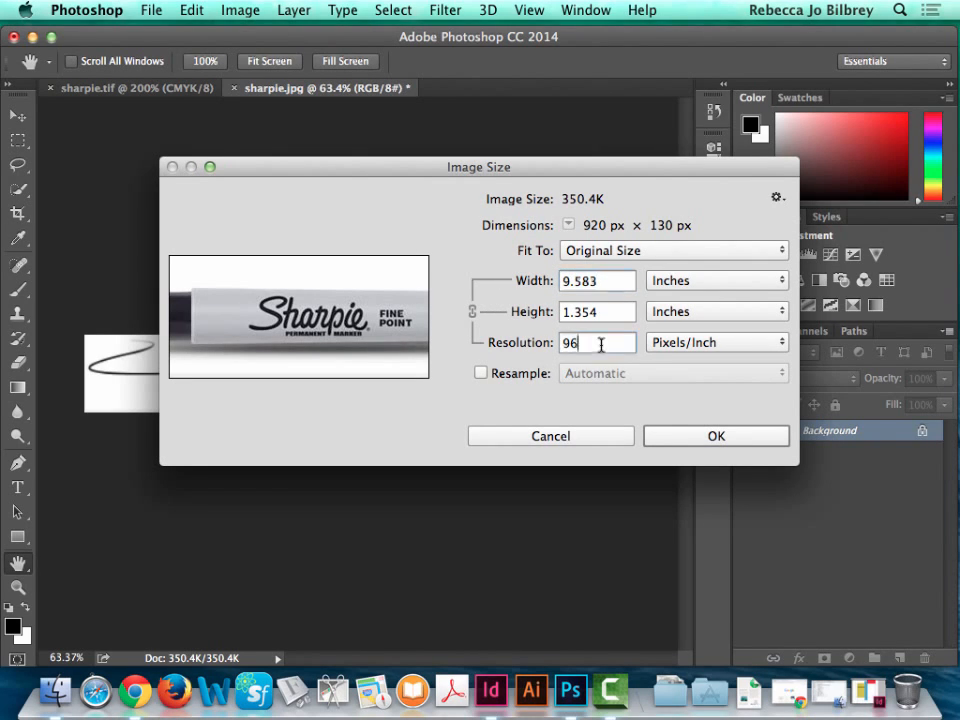
{"action": "double_click", "coordinate": [601, 343]}
{"action": "type", "text": "300"}
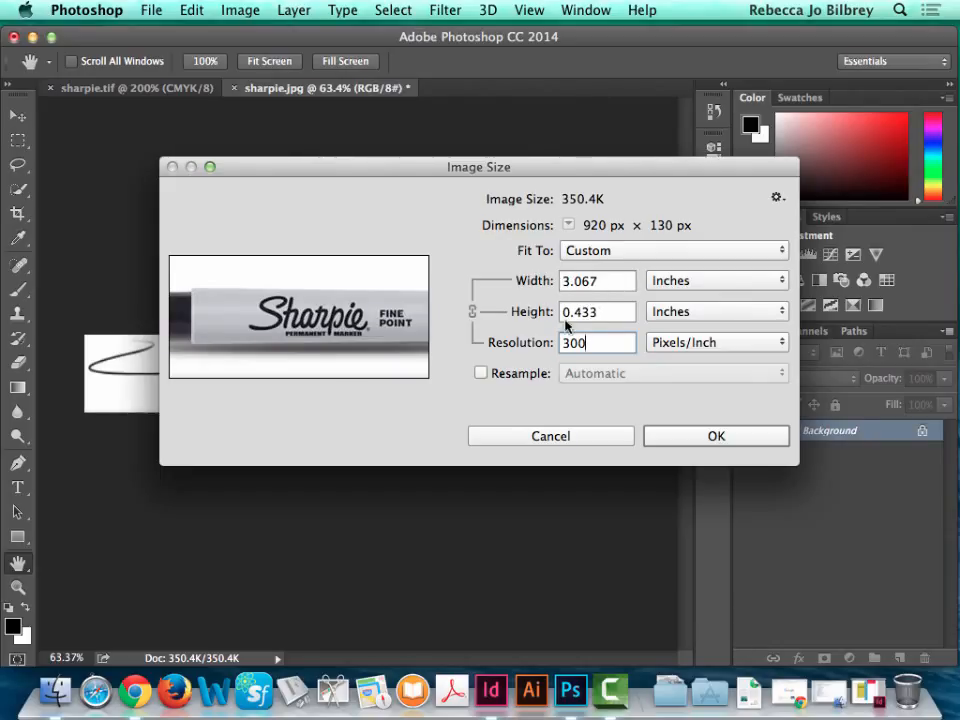
{"action": "left_click", "coordinate": [716, 436]}
{"action": "key", "text": "c"}
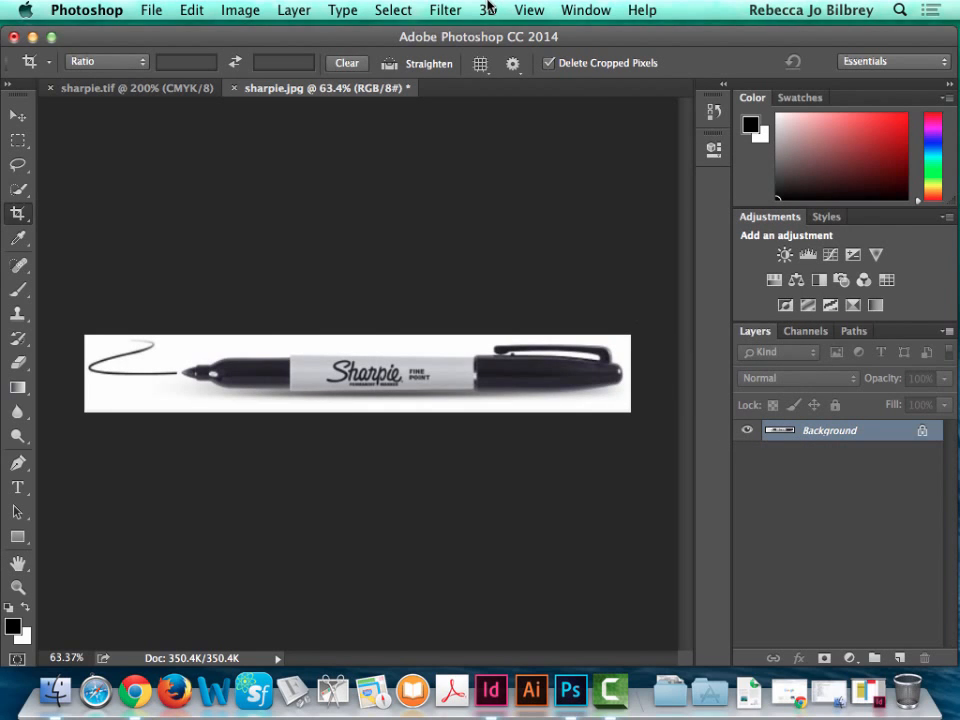
Create a new action named "Increase 110%" in the Default Actions set and start recording it.
{"action": "left_click", "coordinate": [584, 10]}
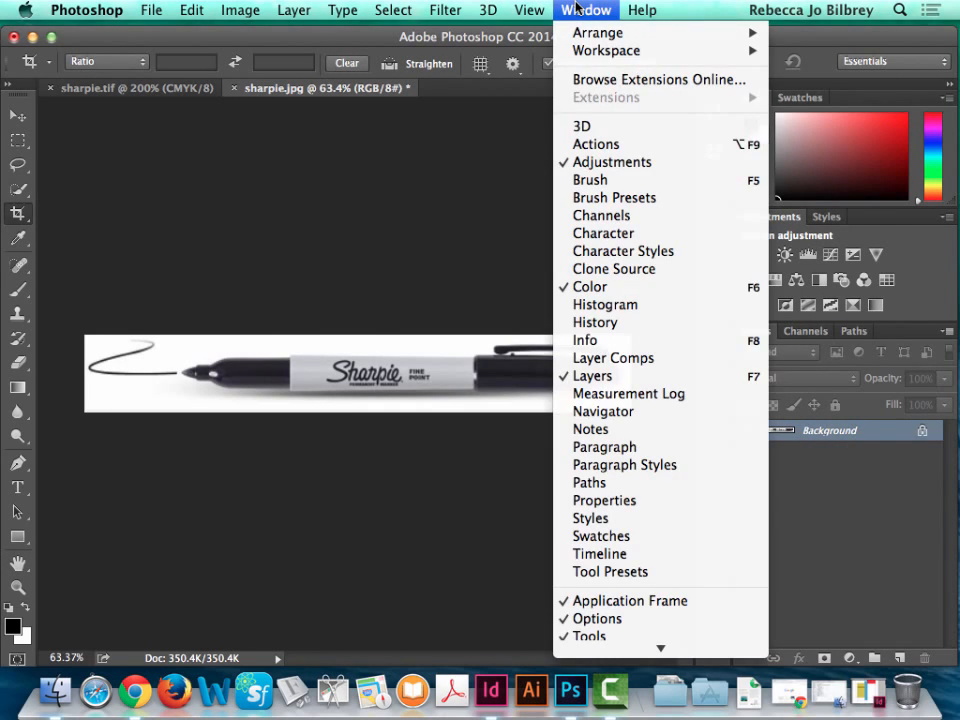
{"action": "left_click", "coordinate": [597, 145]}
{"action": "mouse_move", "coordinate": [634, 209]}
{"action": "left_mouse_down"}
{"action": "mouse_move", "coordinate": [634, 500]}
{"action": "mouse_move", "coordinate": [634, 403]}
{"action": "left_mouse_up"}
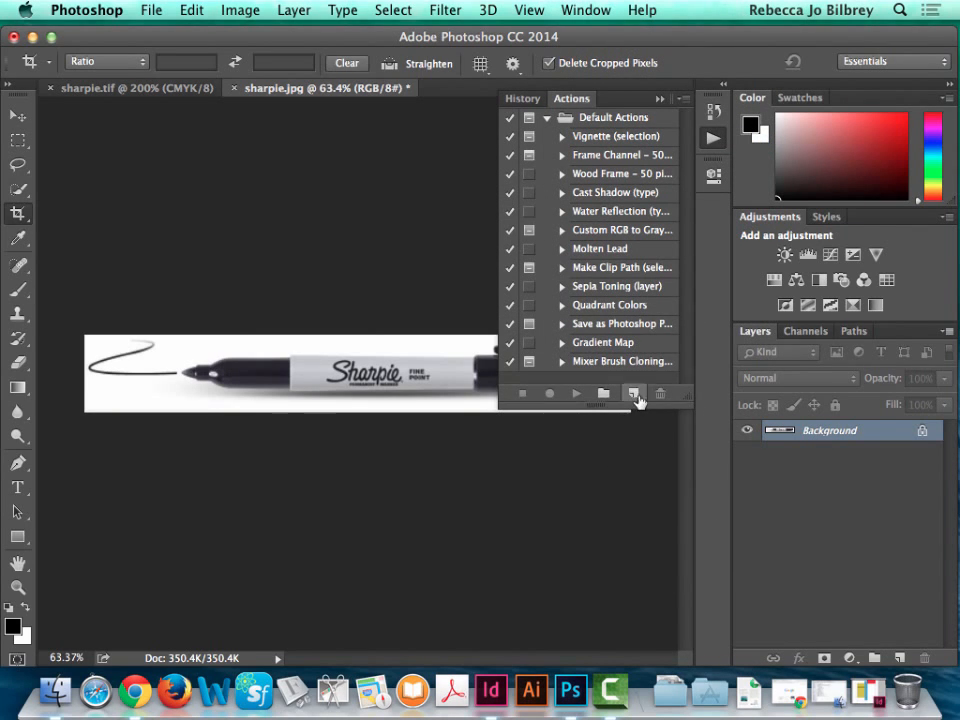
{"action": "left_click", "coordinate": [633, 394]}
{"action": "type", "text": "Ir"}
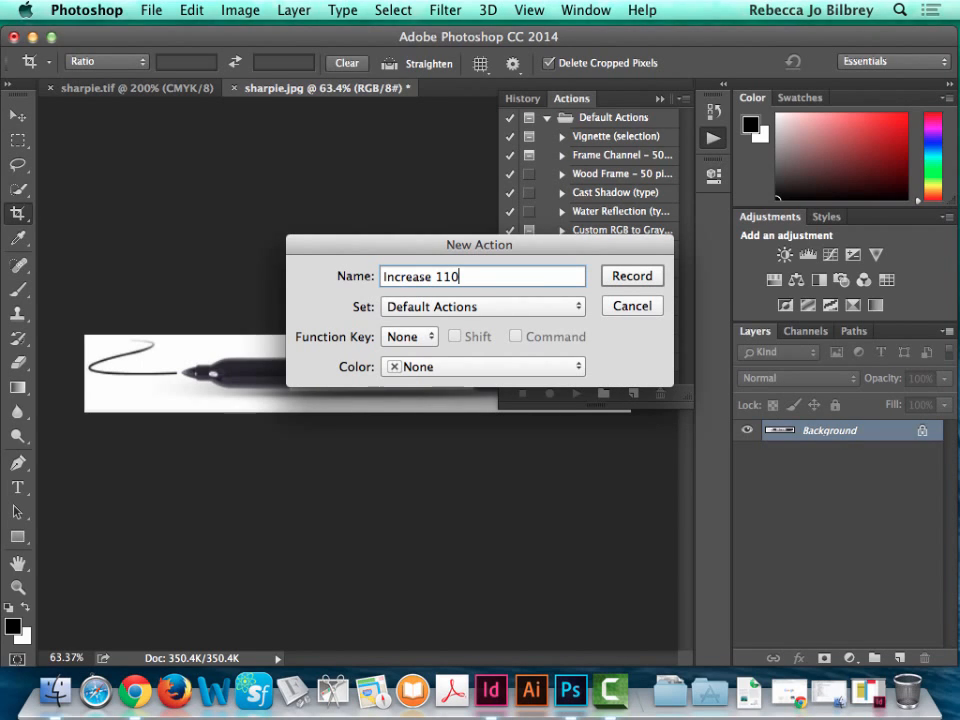
{"action": "type", "text": "crease 110%"}
{"action": "left_click", "coordinate": [633, 278]}
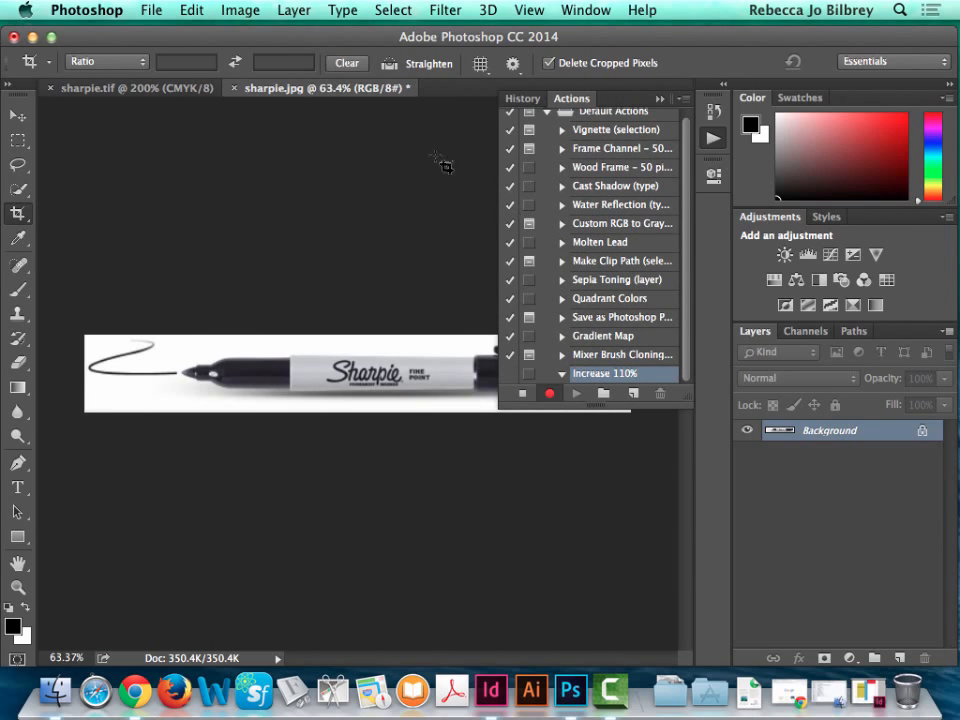
Record resizing the image to 110 percent width and height with resampling on at 300 pixels/inch, then stop recording.
{"action": "left_click", "coordinate": [240, 10]}
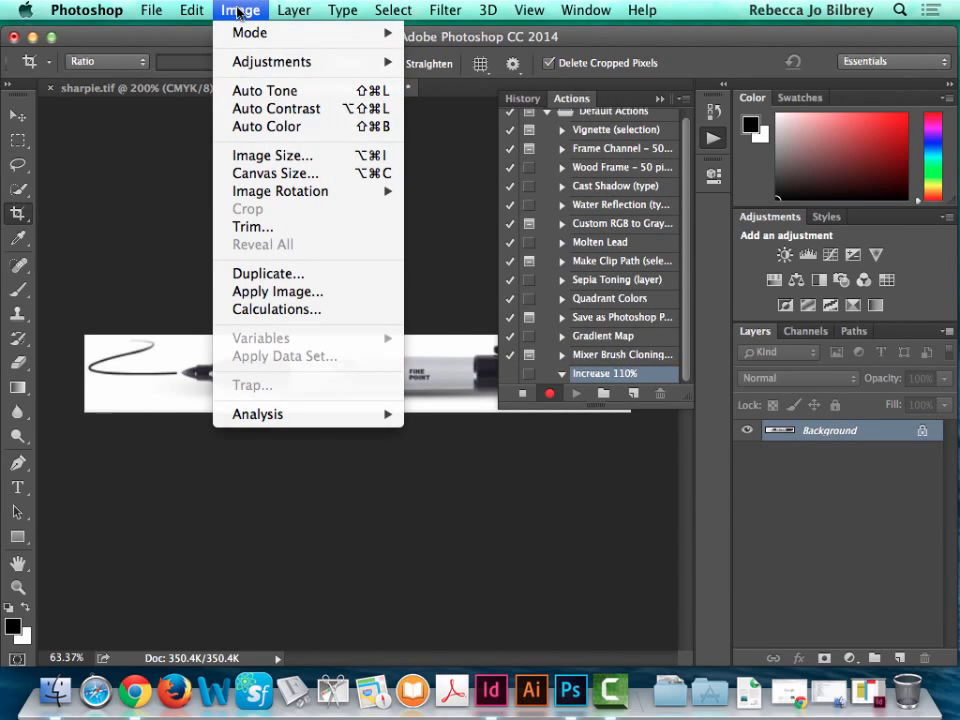
{"action": "left_click", "coordinate": [272, 155]}
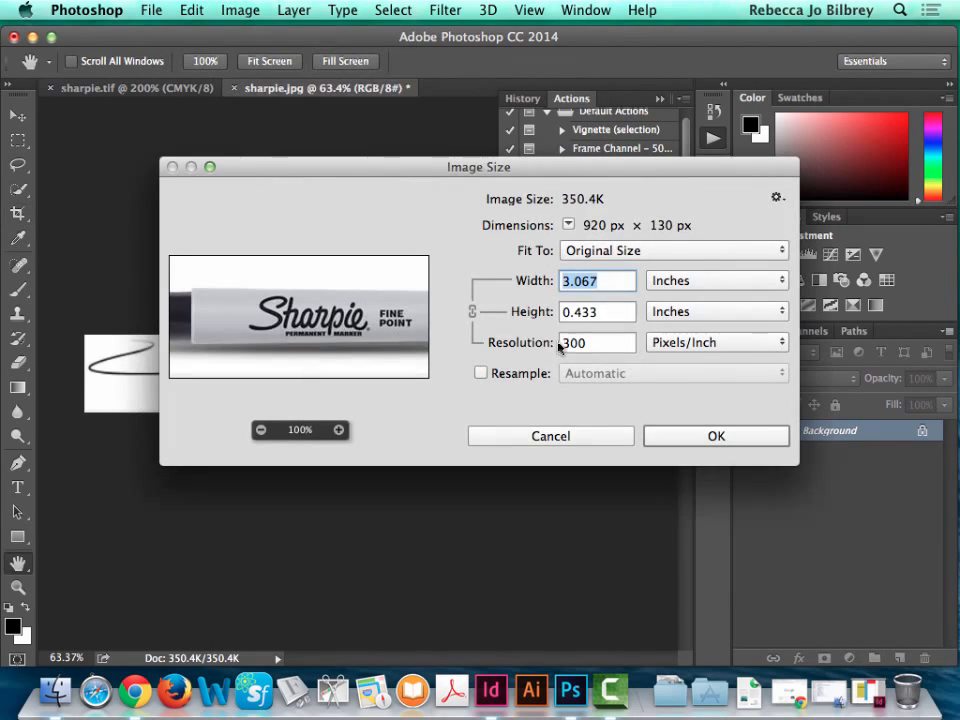
{"action": "left_click", "coordinate": [482, 374]}
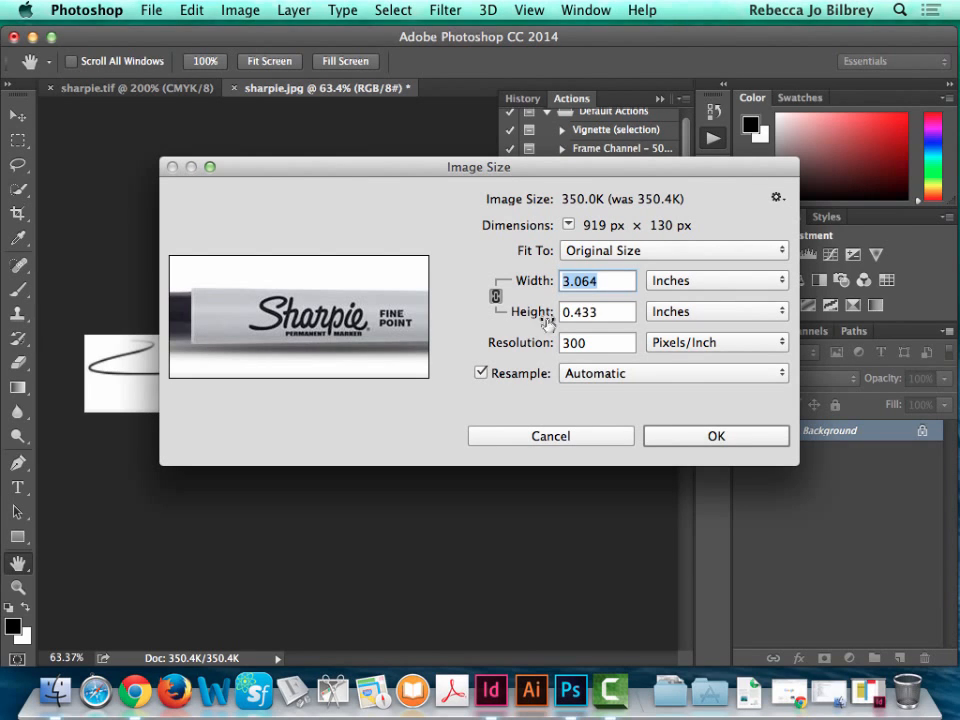
{"action": "left_click", "coordinate": [682, 281]}
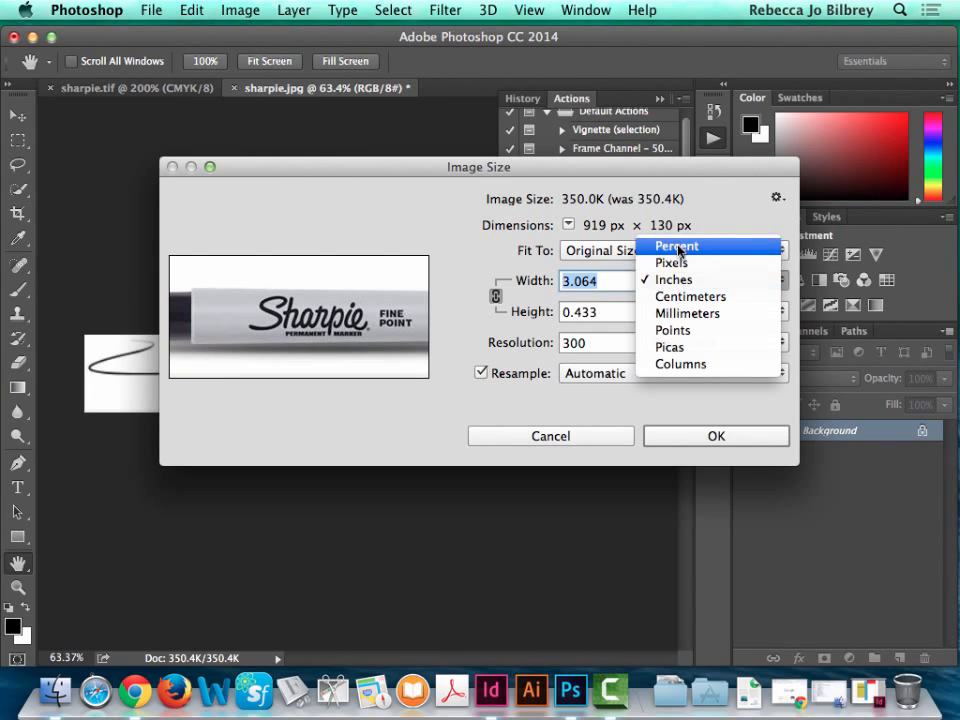
{"action": "left_click", "coordinate": [677, 246]}
{"action": "type", "text": "110"}
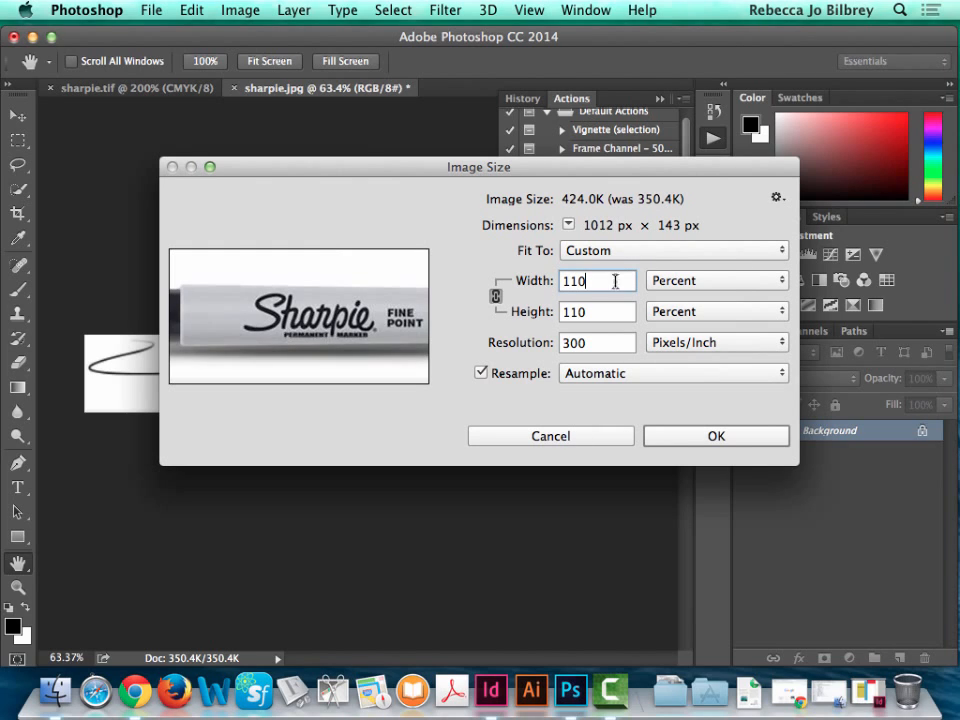
{"action": "left_click", "coordinate": [715, 437]}
{"action": "key", "text": "c"}
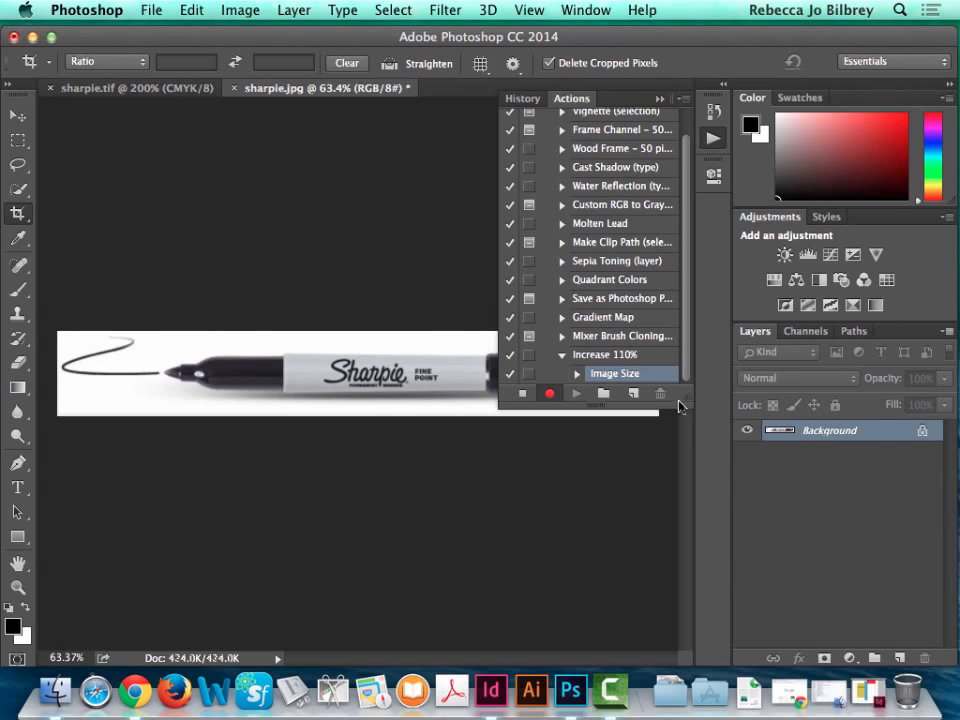
{"action": "left_click", "coordinate": [521, 393]}
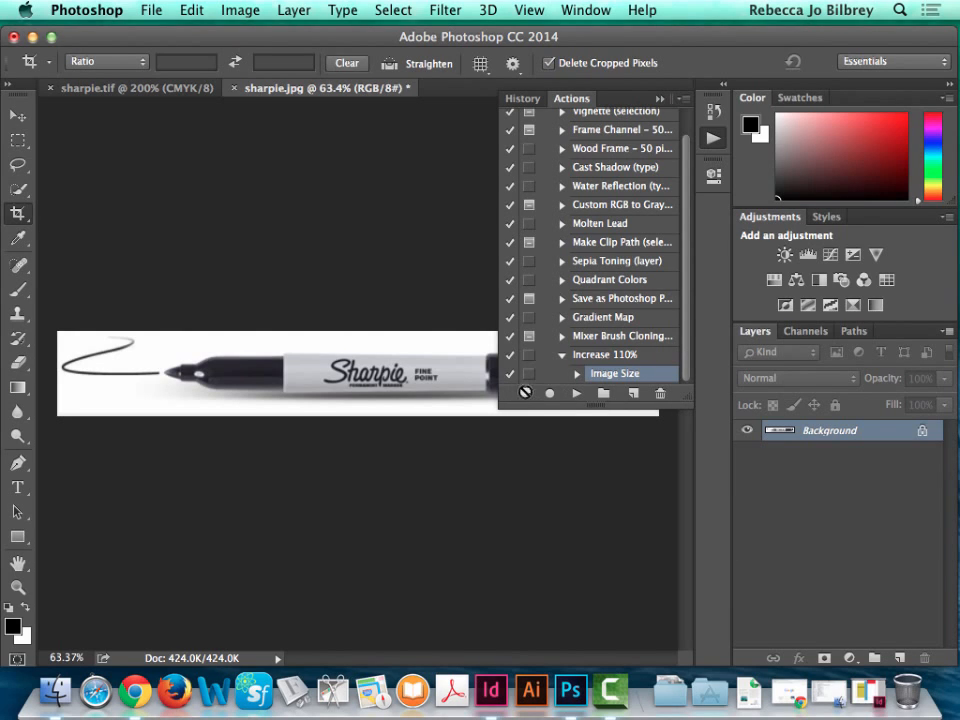
Run the Increase 110% action three times and check the enlarged image's dimensions in inches in Image Size.
{"action": "left_click", "coordinate": [580, 396]}
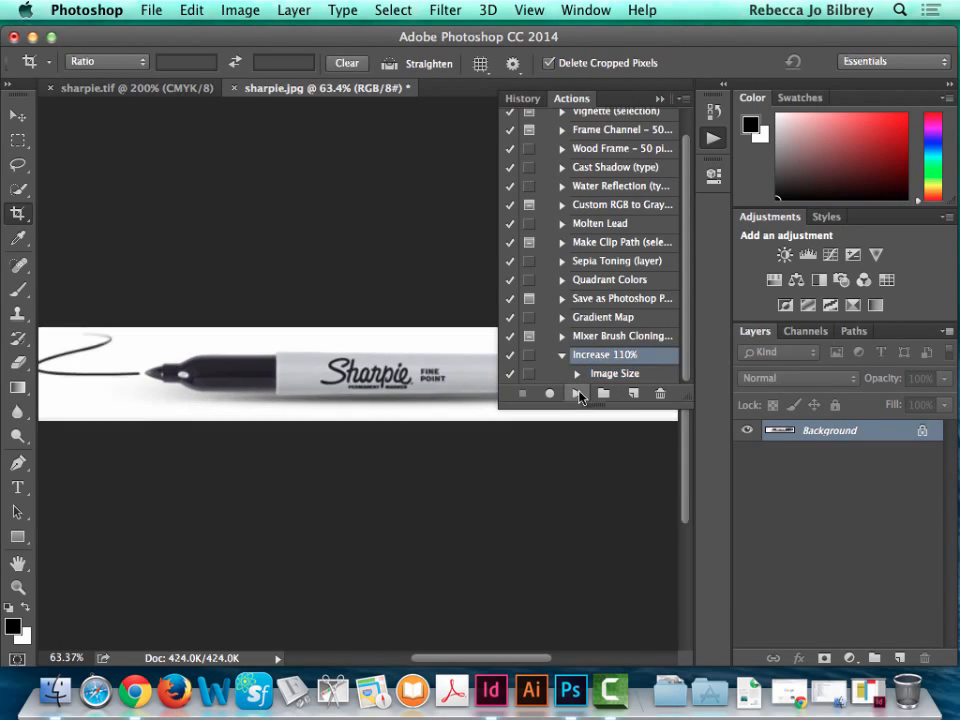
{"action": "left_click", "coordinate": [580, 396]}
{"action": "left_click", "coordinate": [577, 396]}
{"action": "left_click", "coordinate": [240, 10]}
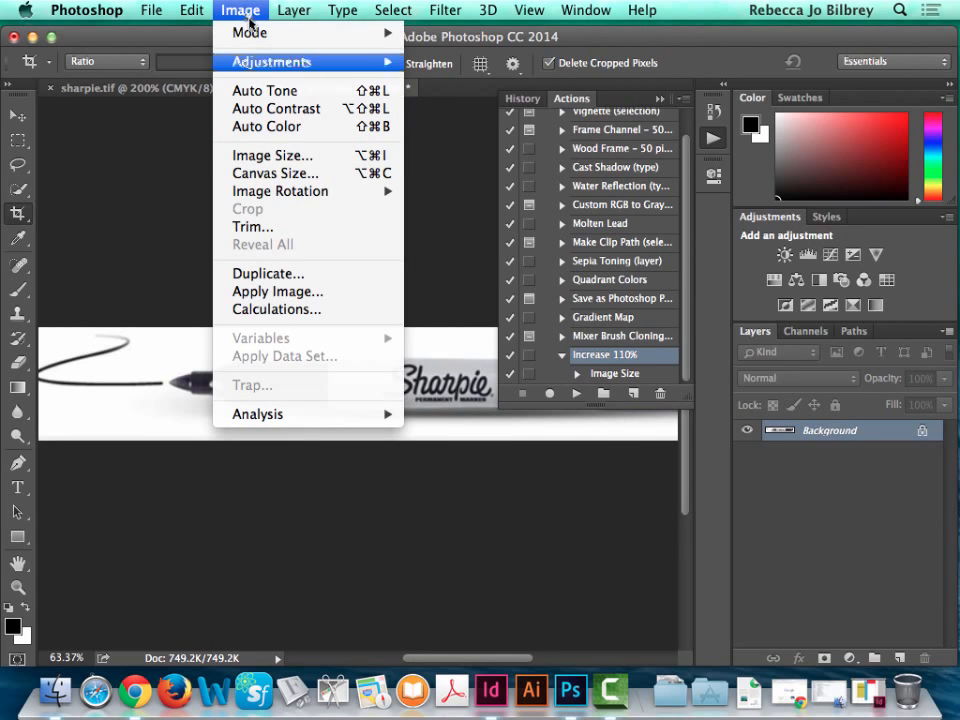
{"action": "left_click", "coordinate": [279, 156]}
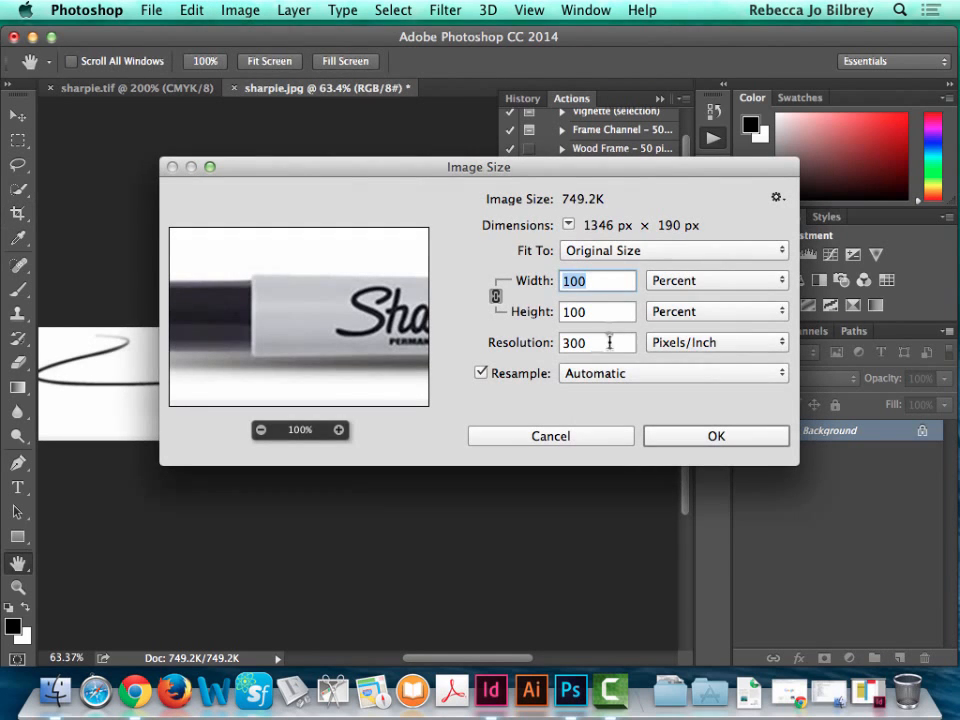
{"action": "left_click", "coordinate": [715, 281]}
{"action": "left_click", "coordinate": [707, 316]}
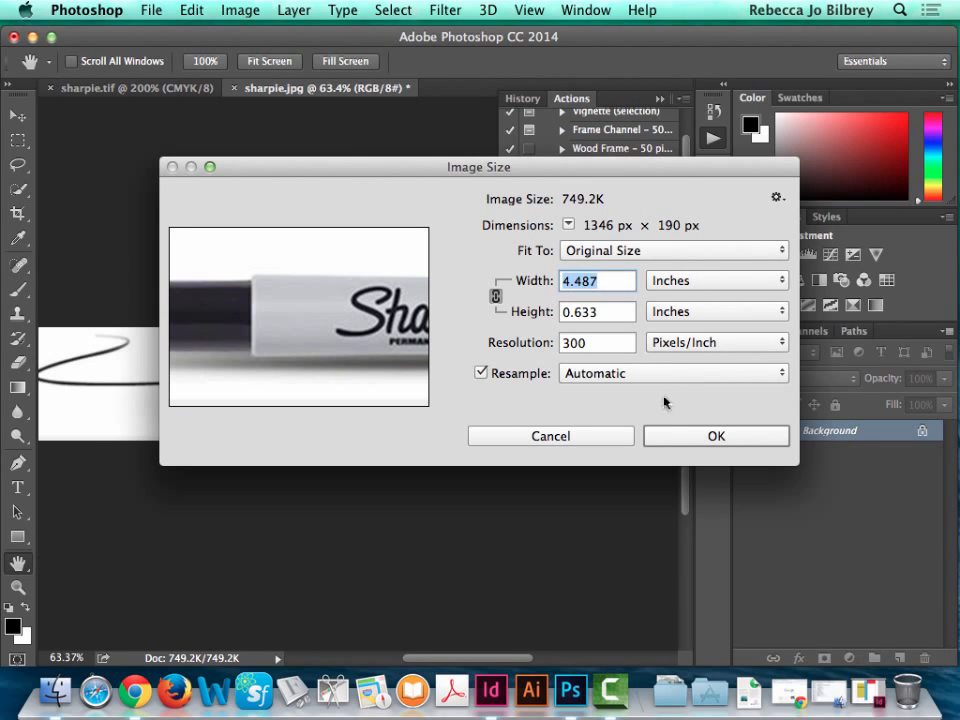
{"action": "left_click", "coordinate": [716, 436]}
{"action": "key", "text": "c"}
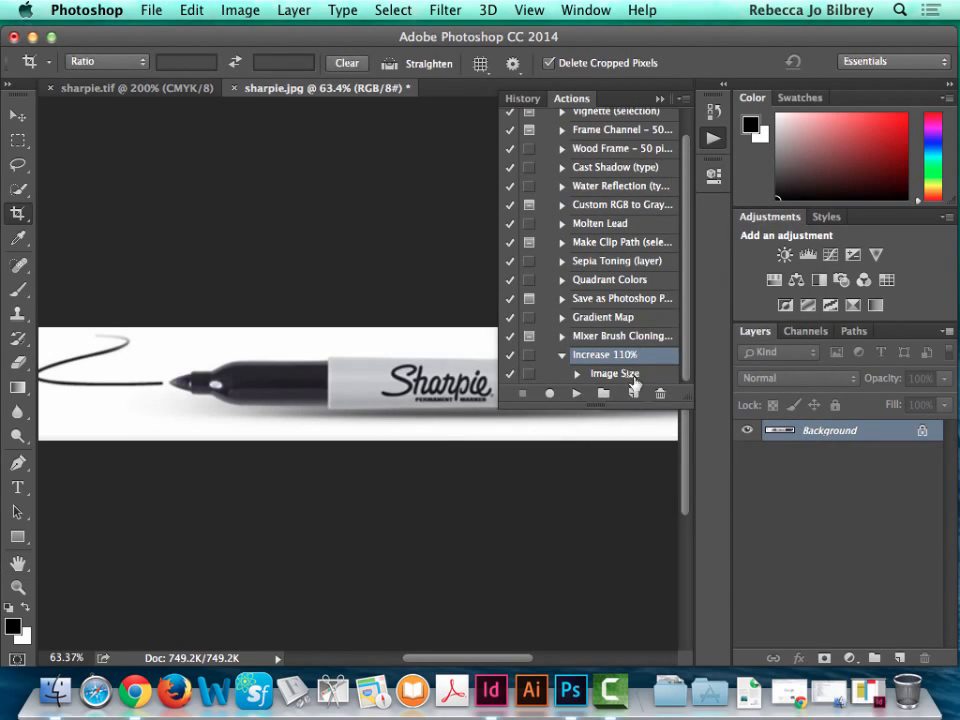
Enlarge the image further with the Increase 110% action and recheck its print size in Image Size.
{"action": "left_click", "coordinate": [576, 394]}
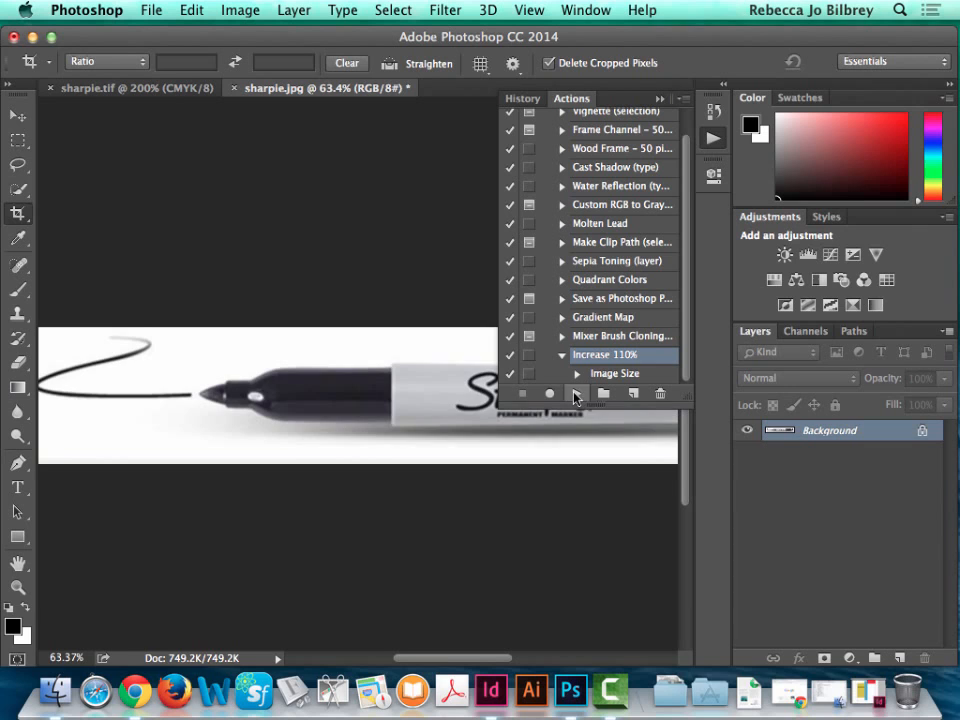
{"action": "left_click", "coordinate": [220, 10]}
{"action": "left_click", "coordinate": [259, 154]}
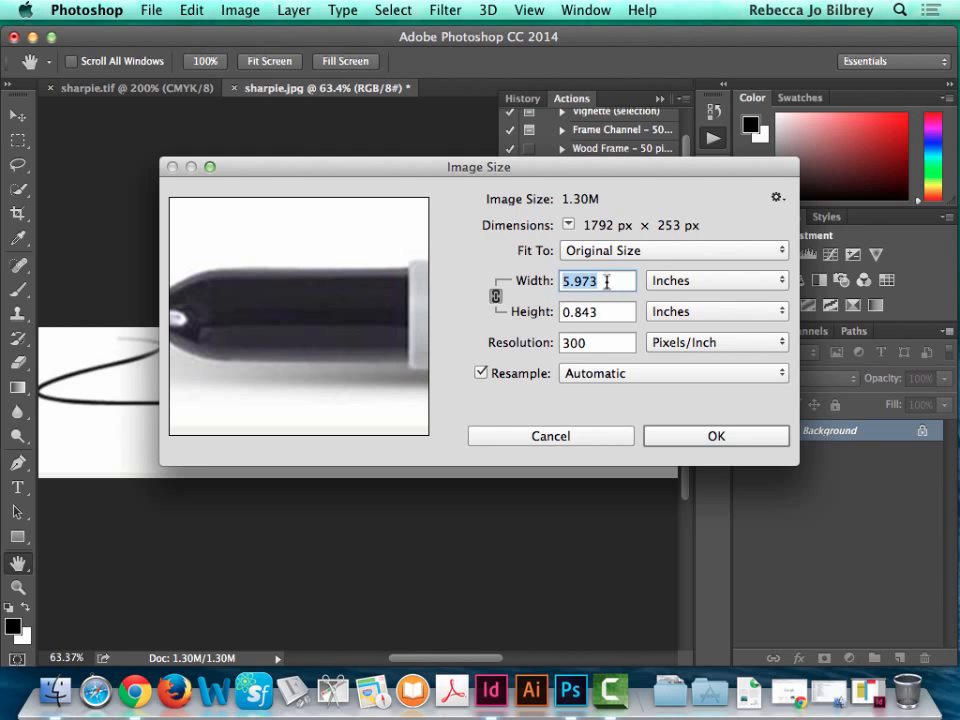
{"action": "left_click", "coordinate": [656, 437]}
{"action": "key", "text": "c"}
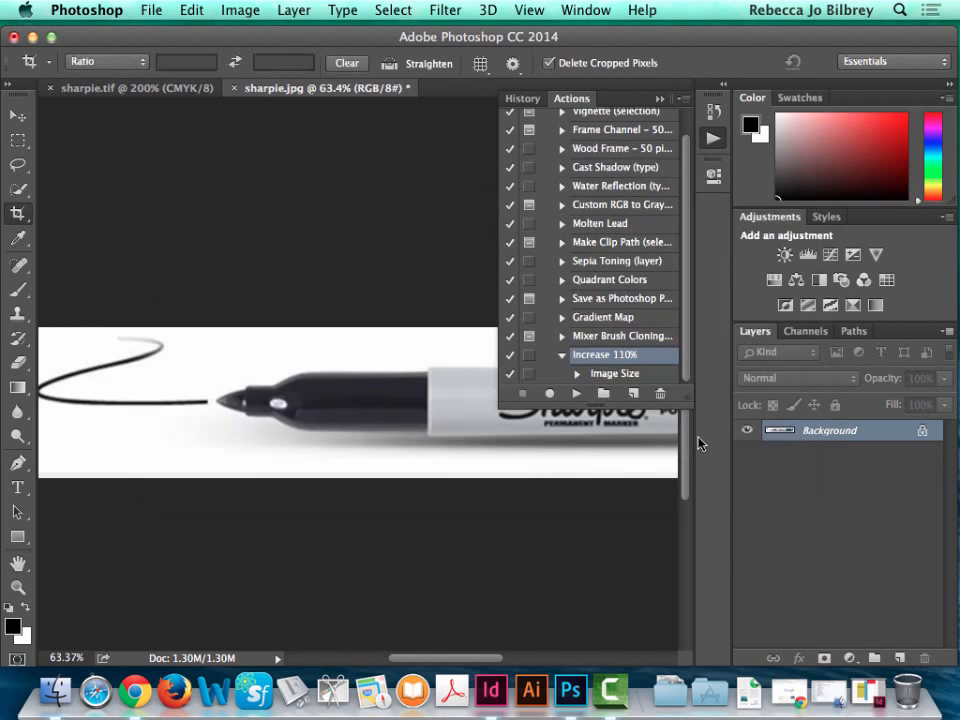
Convert the image from RGB to CMYK Color mode.
{"action": "left_click", "coordinate": [229, 10]}
{"action": "mouse_move", "coordinate": [250, 32]}
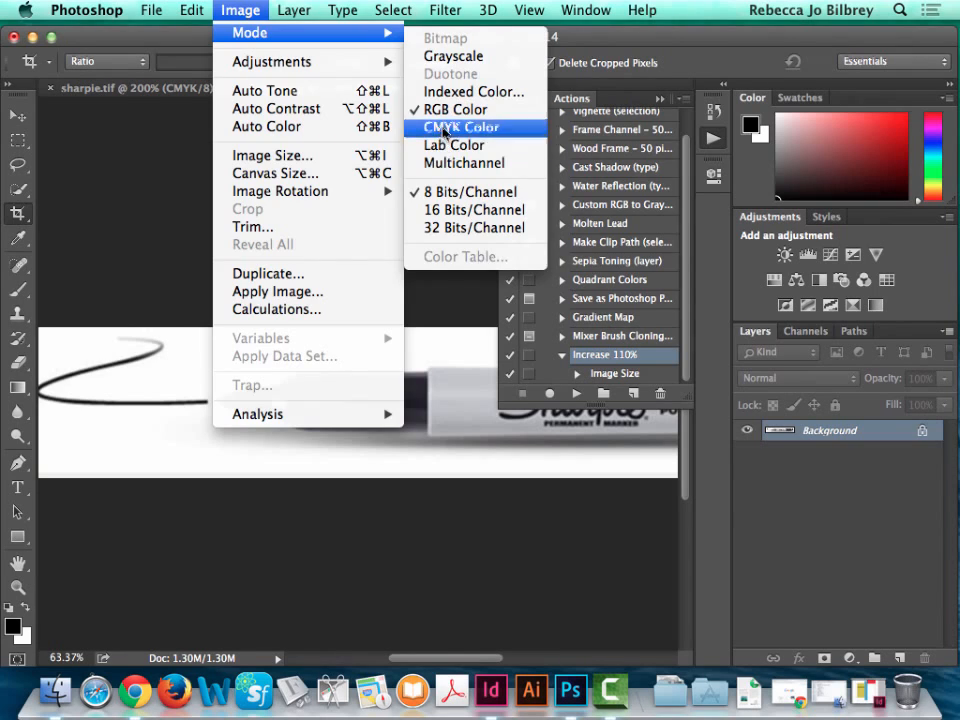
{"action": "left_click", "coordinate": [440, 126]}
{"action": "left_click", "coordinate": [620, 329]}
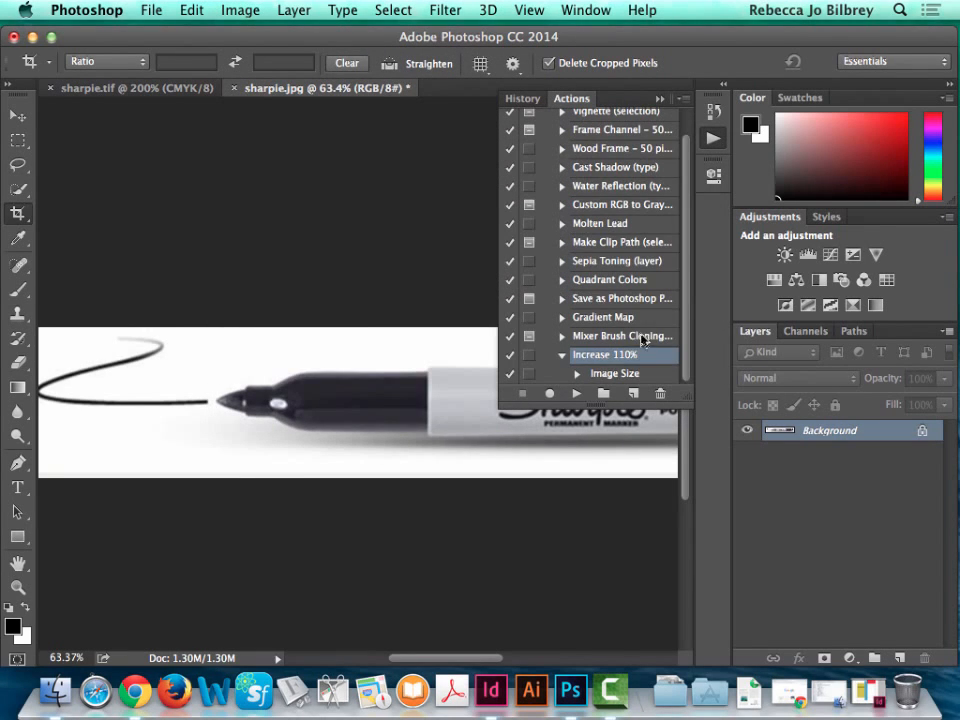
Try to save the image in TIFF format as sharpie.tif in the Images folder, declining to replace the existing file.
{"action": "left_click", "coordinate": [229, 10]}
{"action": "mouse_move", "coordinate": [193, 11]}
{"action": "mouse_move", "coordinate": [151, 10]}
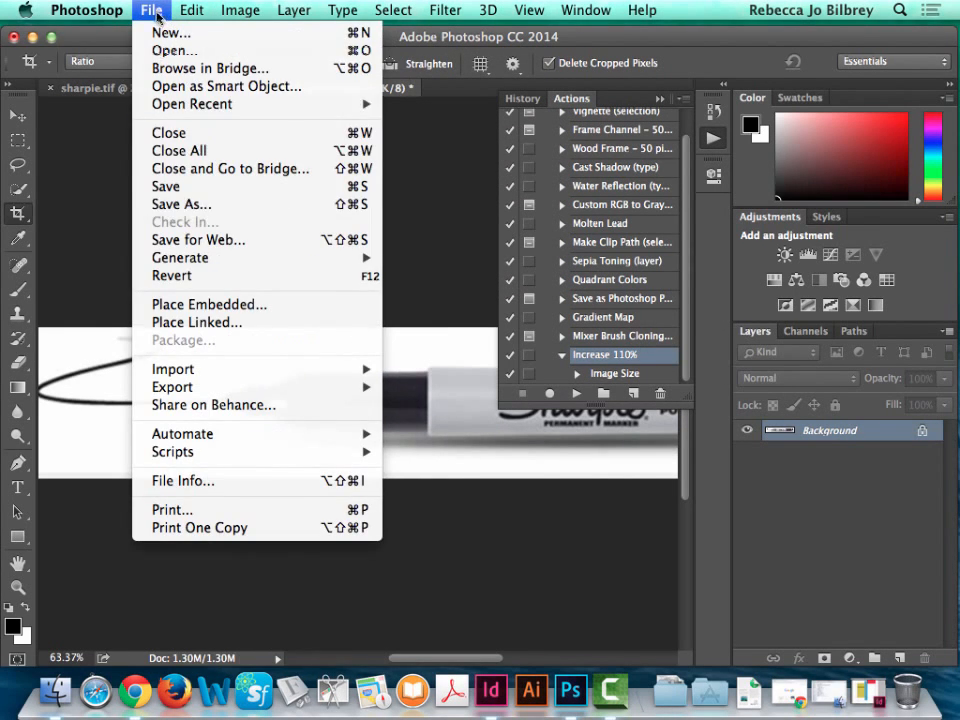
{"action": "left_click", "coordinate": [182, 206]}
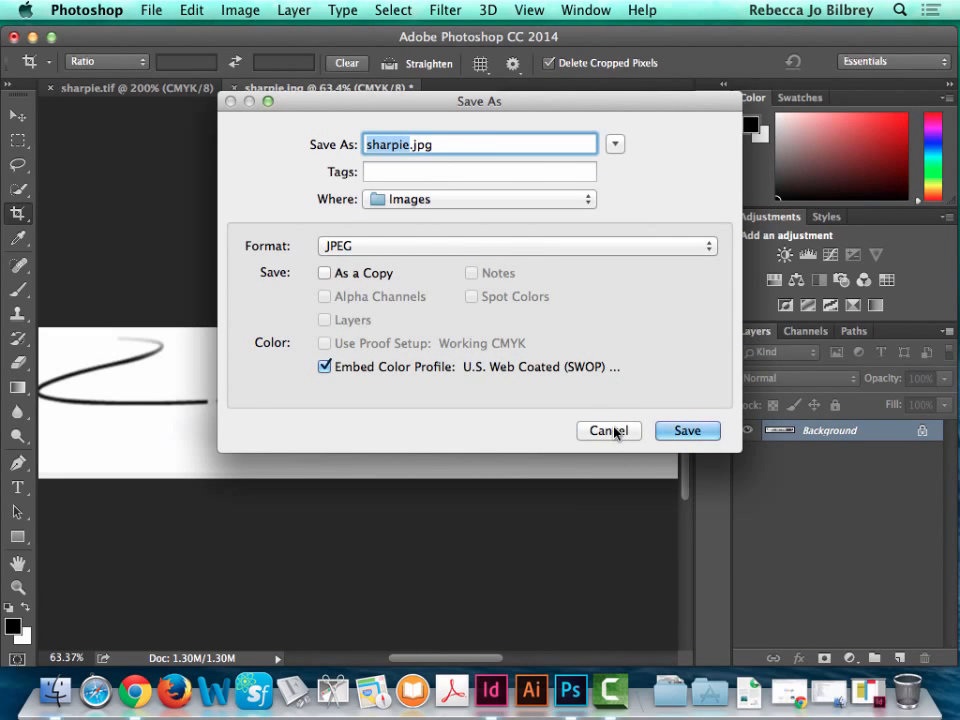
{"action": "left_click", "coordinate": [420, 246]}
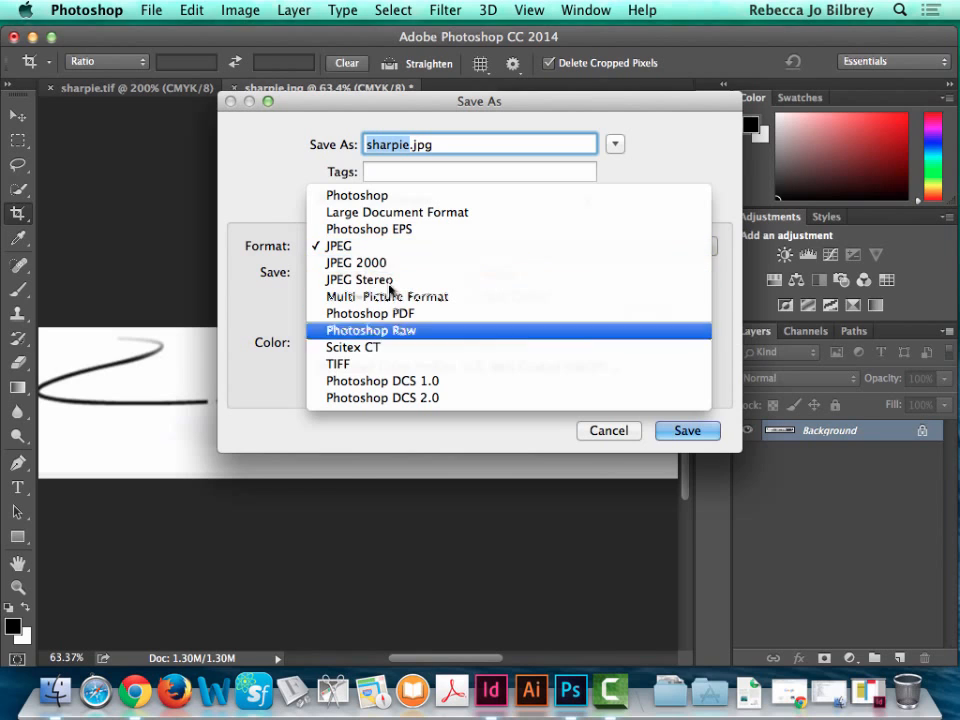
{"action": "left_click", "coordinate": [388, 362]}
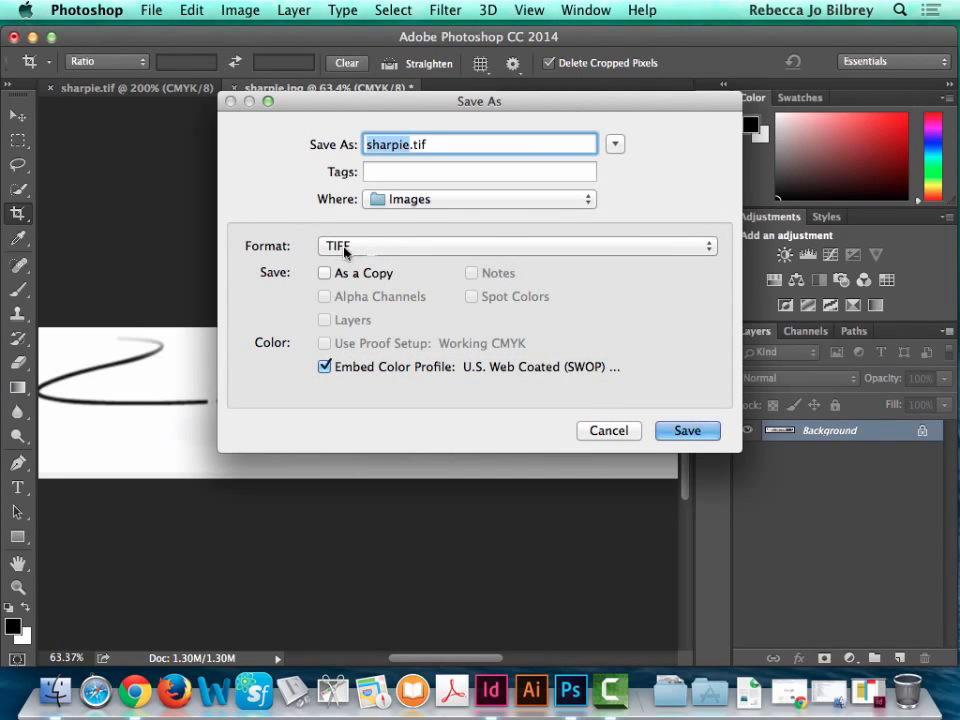
{"action": "left_click", "coordinate": [681, 430]}
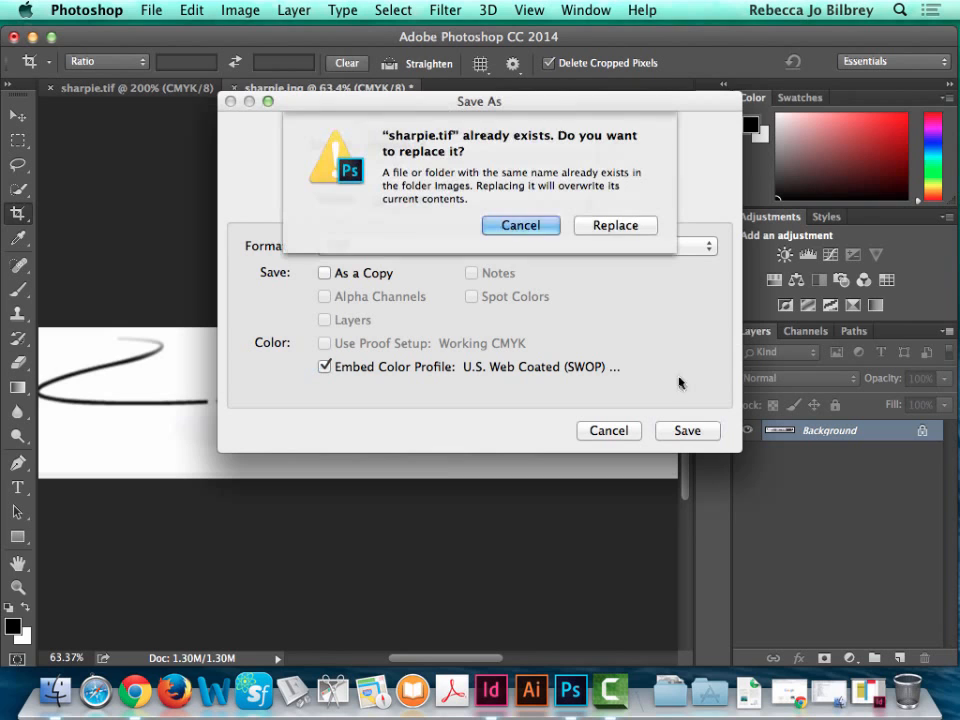
{"action": "left_click", "coordinate": [527, 225]}
{"action": "left_click", "coordinate": [609, 431]}
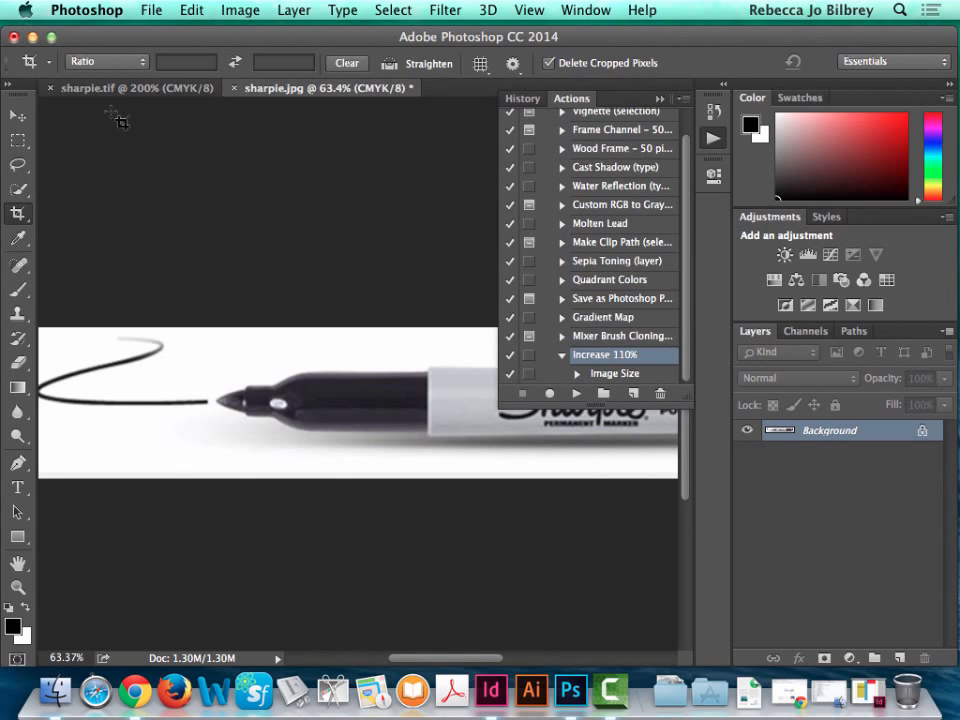
Switch to the packaging layout in InDesign and choose sharpie.tif from the project's Images folder to place.
{"action": "left_click", "coordinate": [32, 37]}
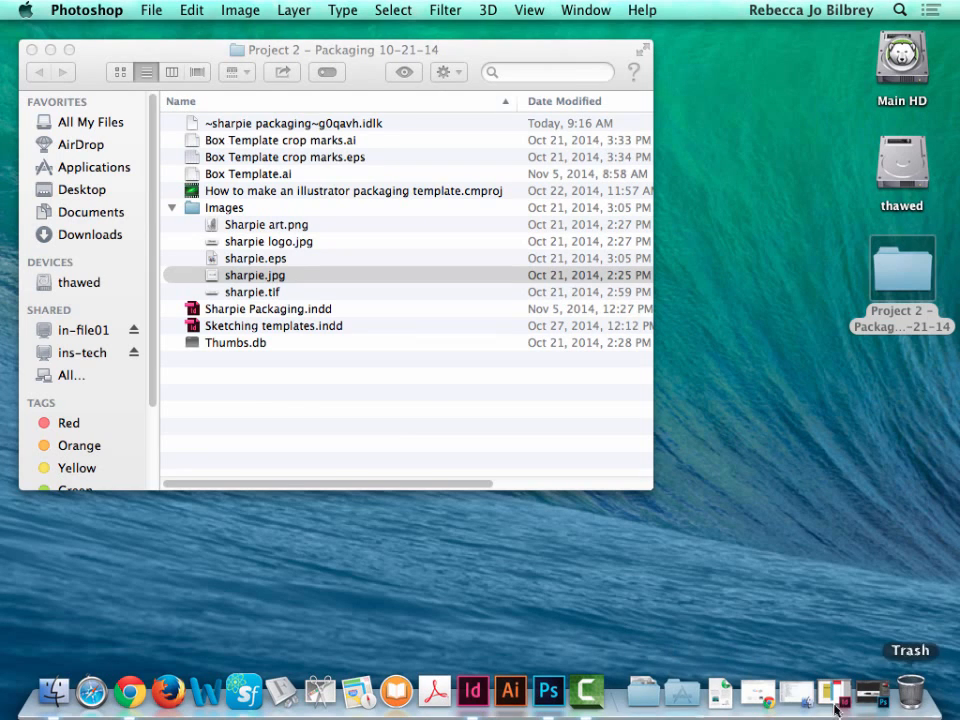
{"action": "left_click", "coordinate": [472, 691]}
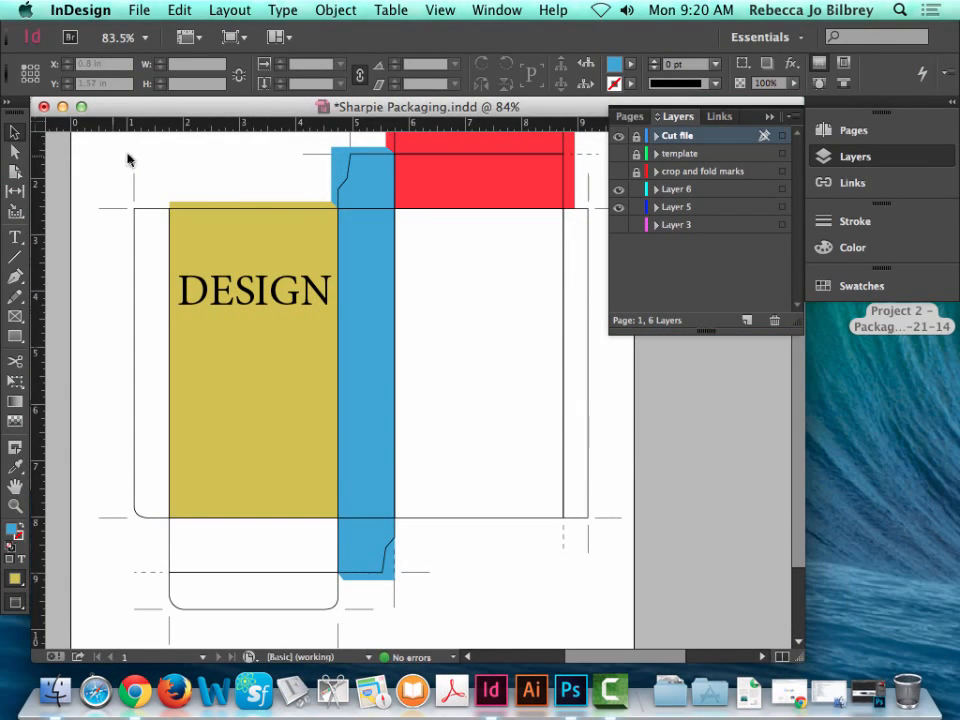
{"action": "left_click", "coordinate": [141, 11]}
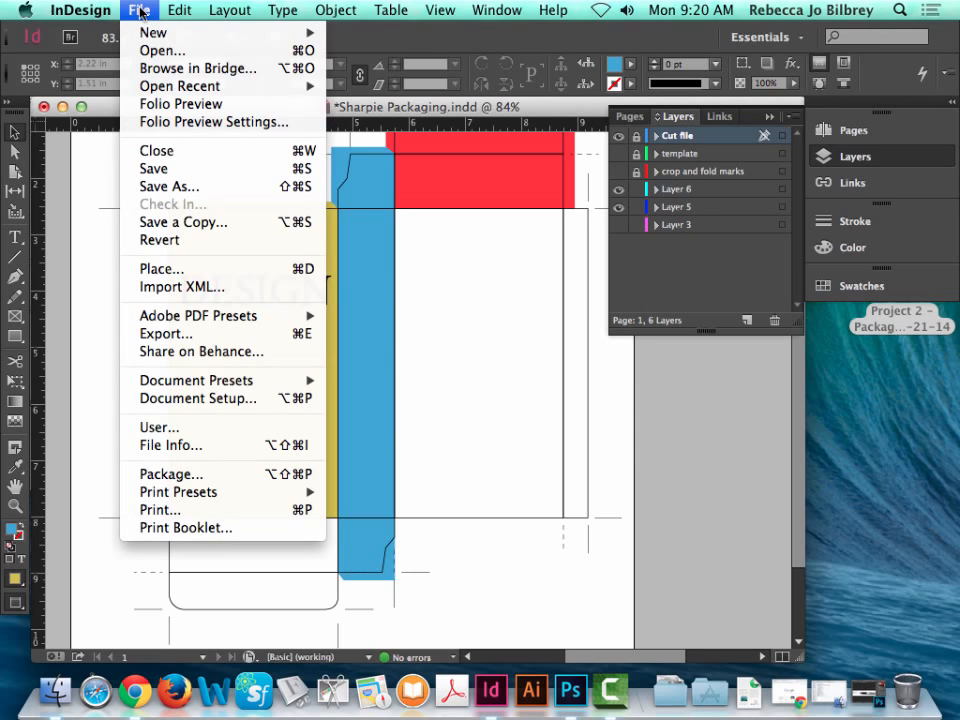
{"action": "left_click", "coordinate": [310, 275]}
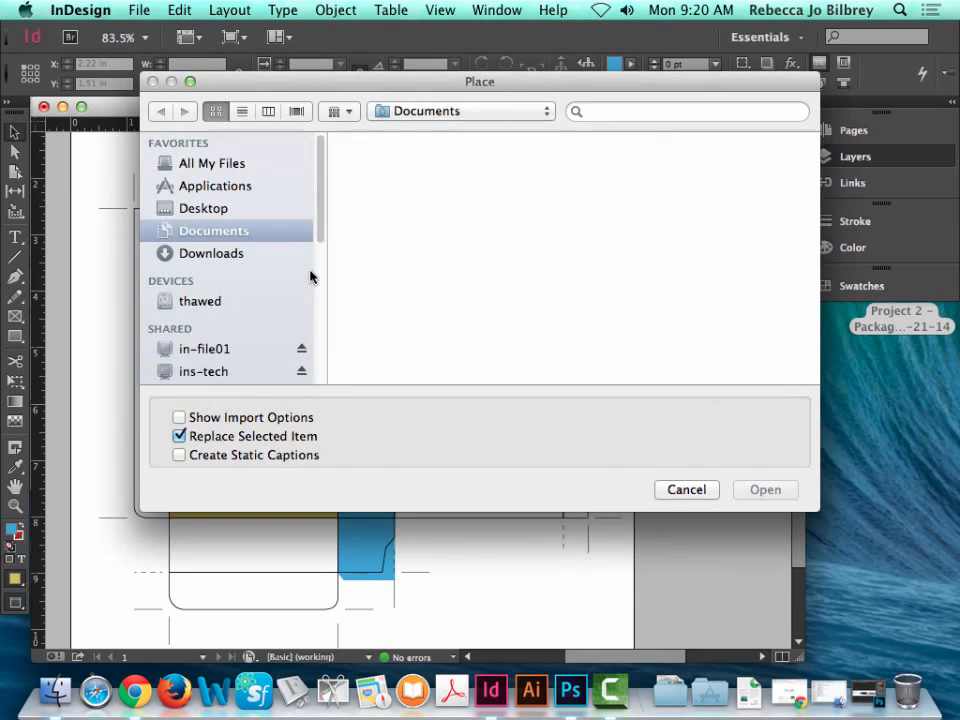
{"action": "left_click", "coordinate": [223, 210]}
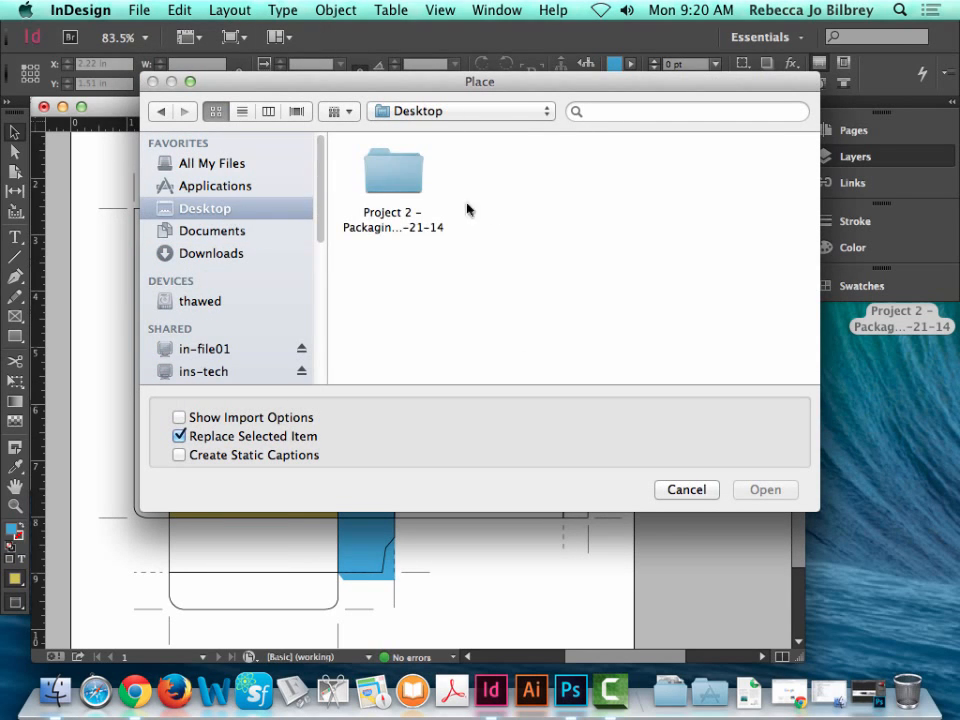
{"action": "double_click", "coordinate": [400, 184]}
{"action": "double_click", "coordinate": [714, 280]}
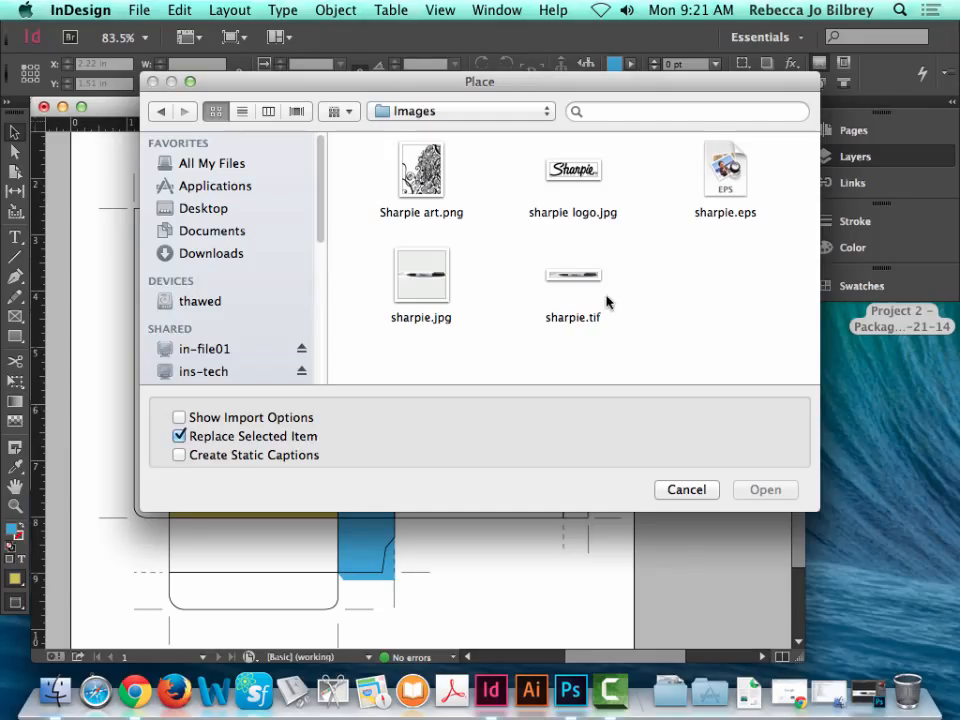
{"action": "left_click", "coordinate": [543, 299]}
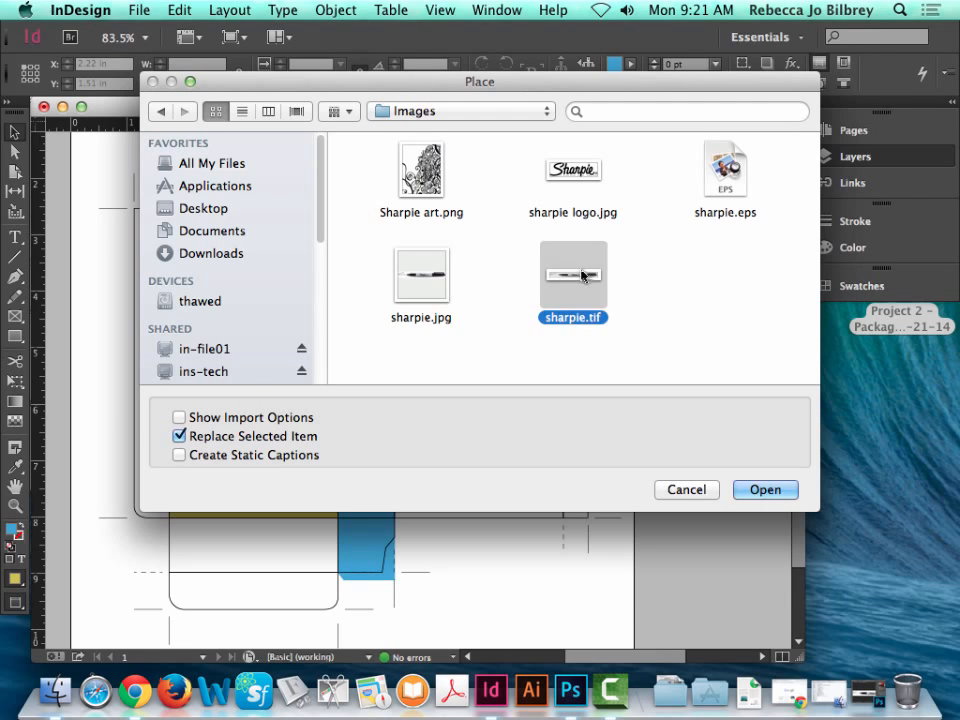
{"action": "left_click", "coordinate": [782, 490]}
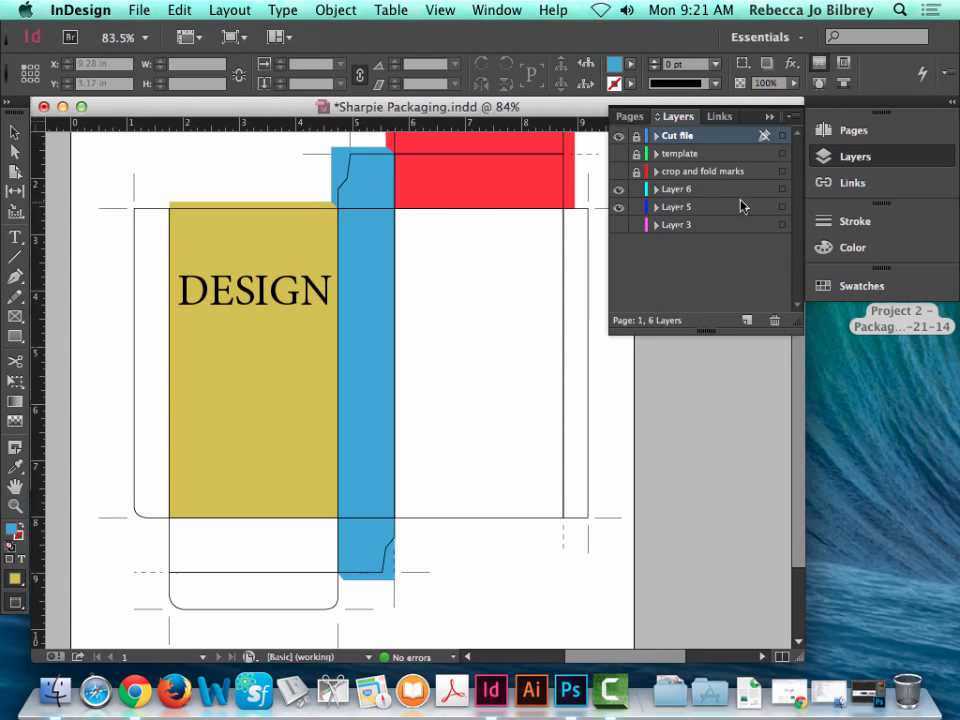
Place the Sharpie image at 100% scale on Layer 6, just above the page's upper edge.
{"action": "left_click", "coordinate": [676, 189]}
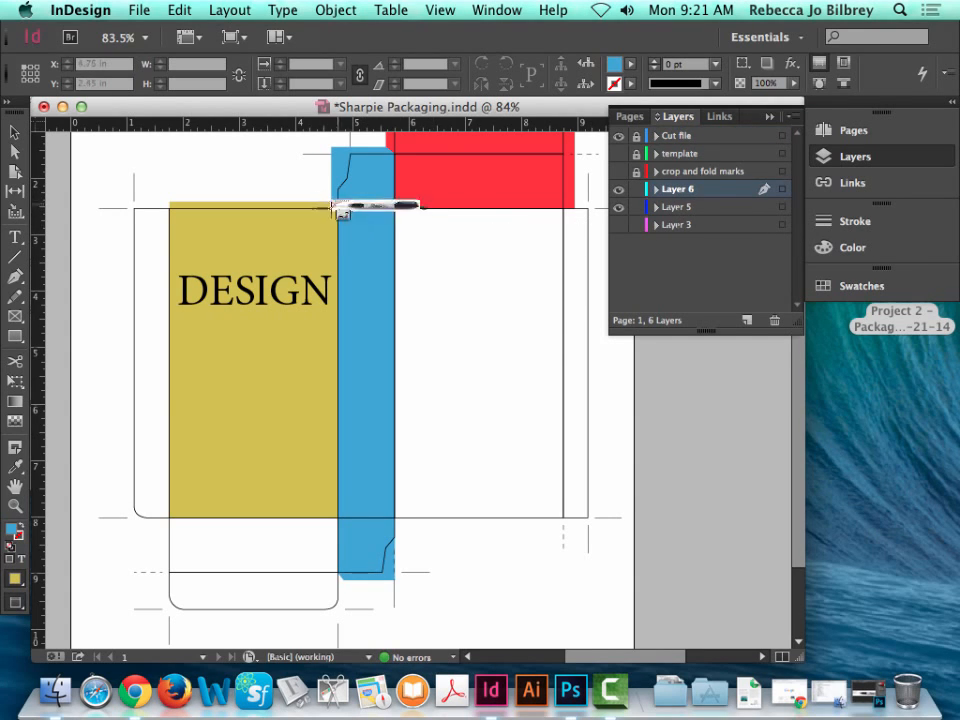
{"action": "scroll", "coordinate": [208, 201], "scroll_direction": "down", "scroll_amount": 2}
{"action": "scroll", "coordinate": [215, 218], "scroll_direction": "up", "scroll_amount": 5}
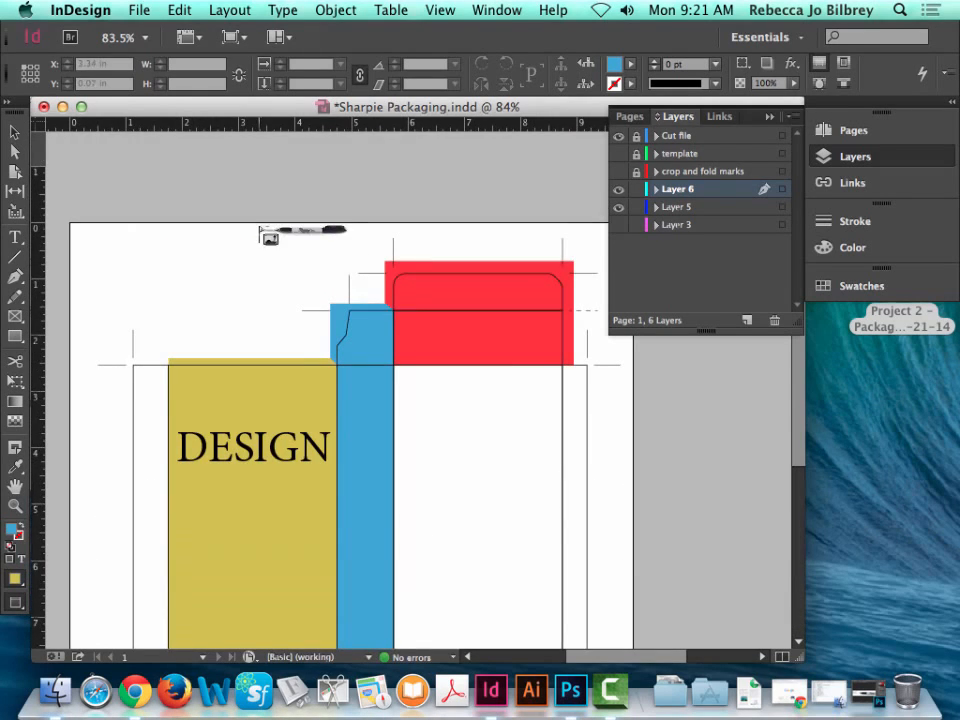
{"action": "left_click", "coordinate": [148, 182]}
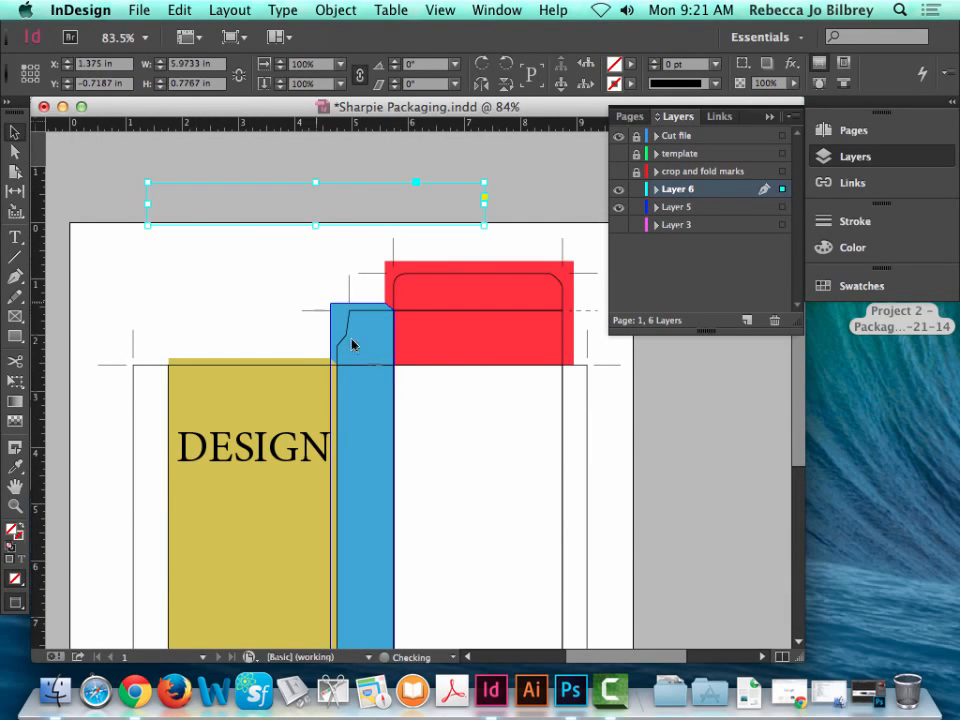
Rotate the Sharpie image 90° and position it vertically over the blue side panel.
{"action": "left_click_drag", "start_coordinate": [253, 206], "coordinate": [272, 300]}
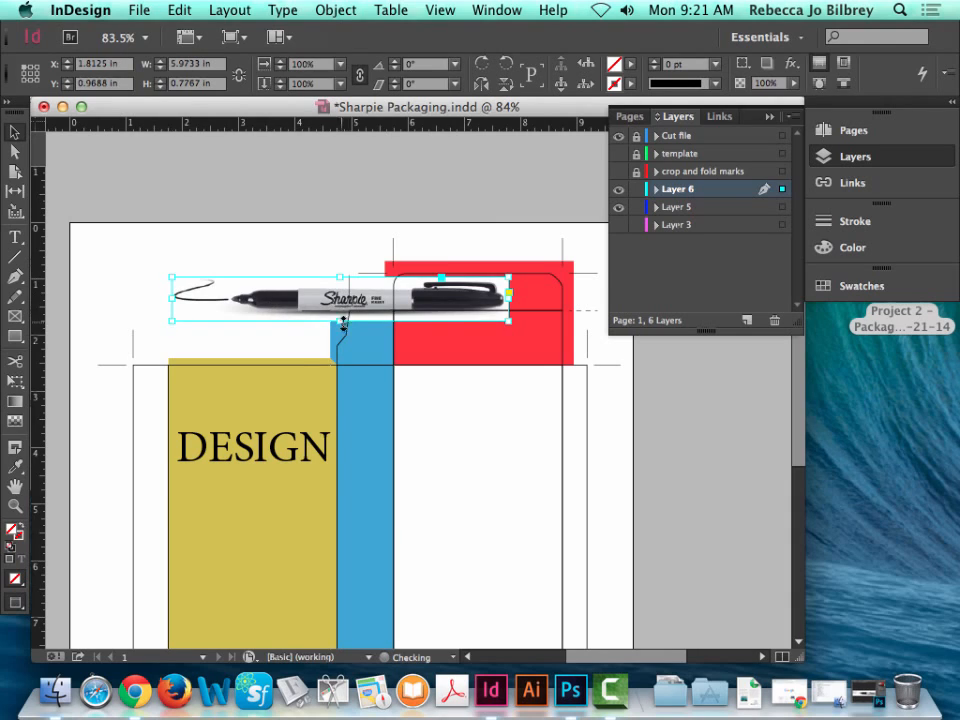
{"action": "left_click_drag", "start_coordinate": [343, 320], "coordinate": [429, 475]}
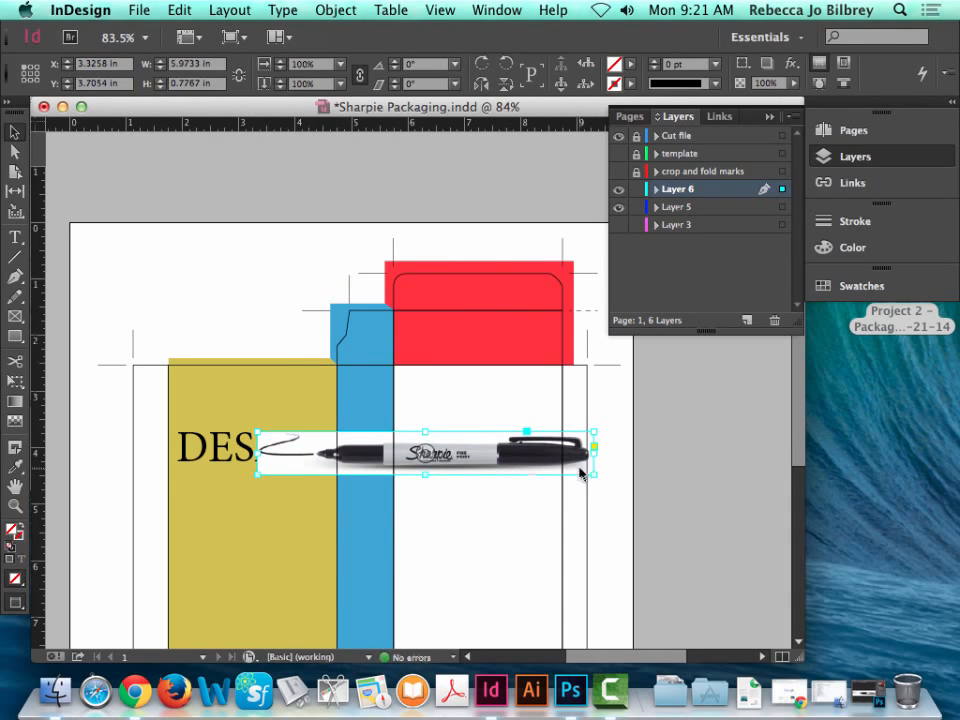
{"action": "left_click_drag", "start_coordinate": [603, 430], "coordinate": [420, 347]}
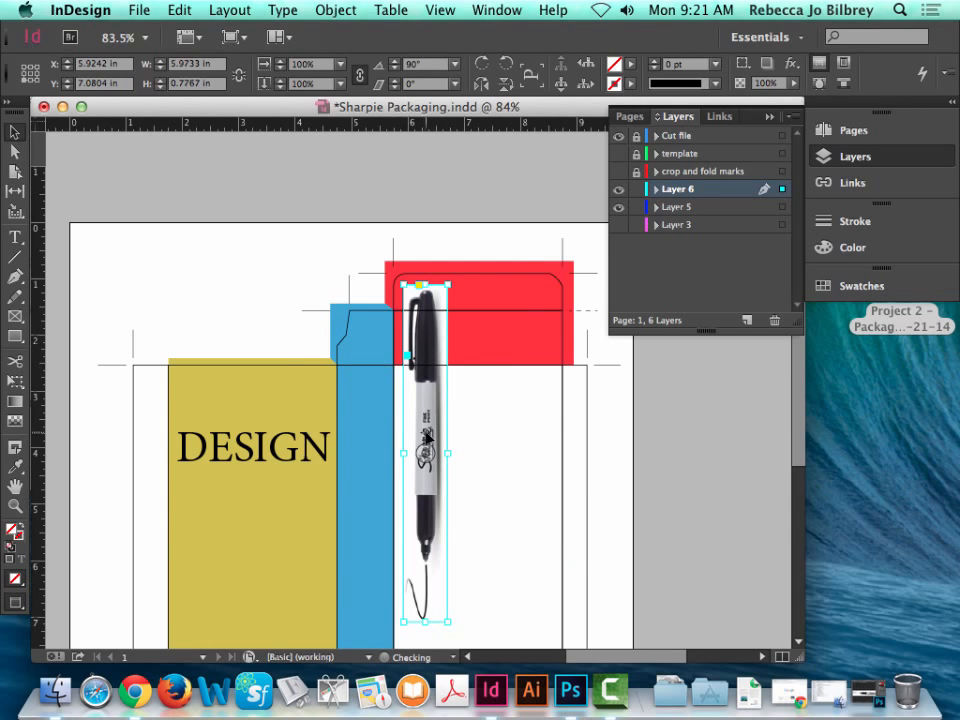
{"action": "left_click_drag", "start_coordinate": [428, 437], "coordinate": [366, 525]}
{"action": "scroll", "coordinate": [476, 514], "scroll_direction": "down", "scroll_amount": 5}
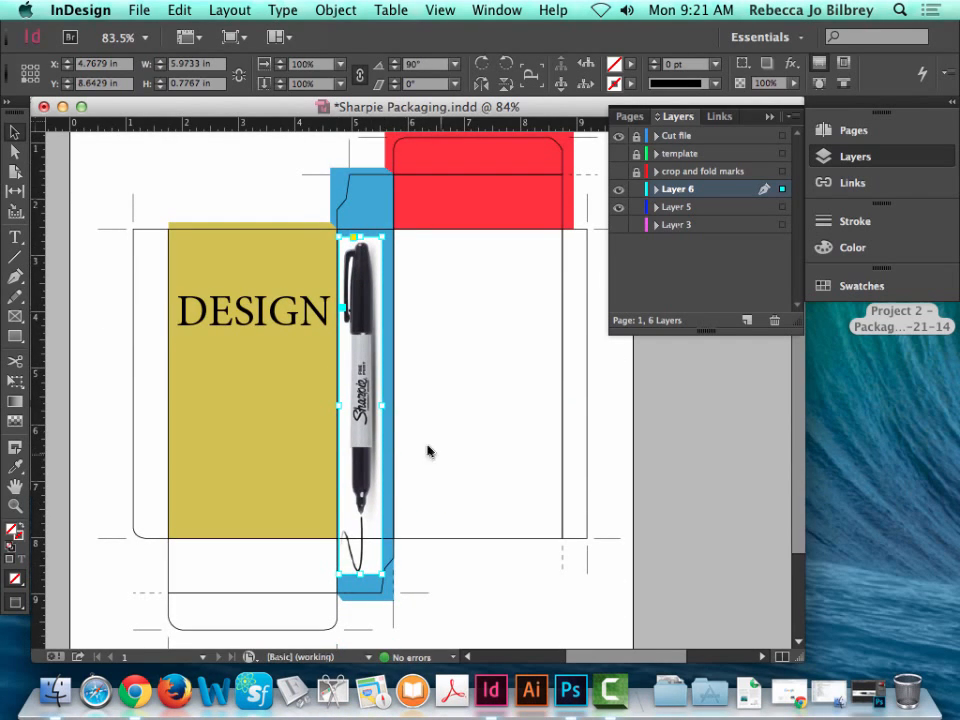
{"action": "left_click_drag", "start_coordinate": [378, 404], "coordinate": [385, 393]}
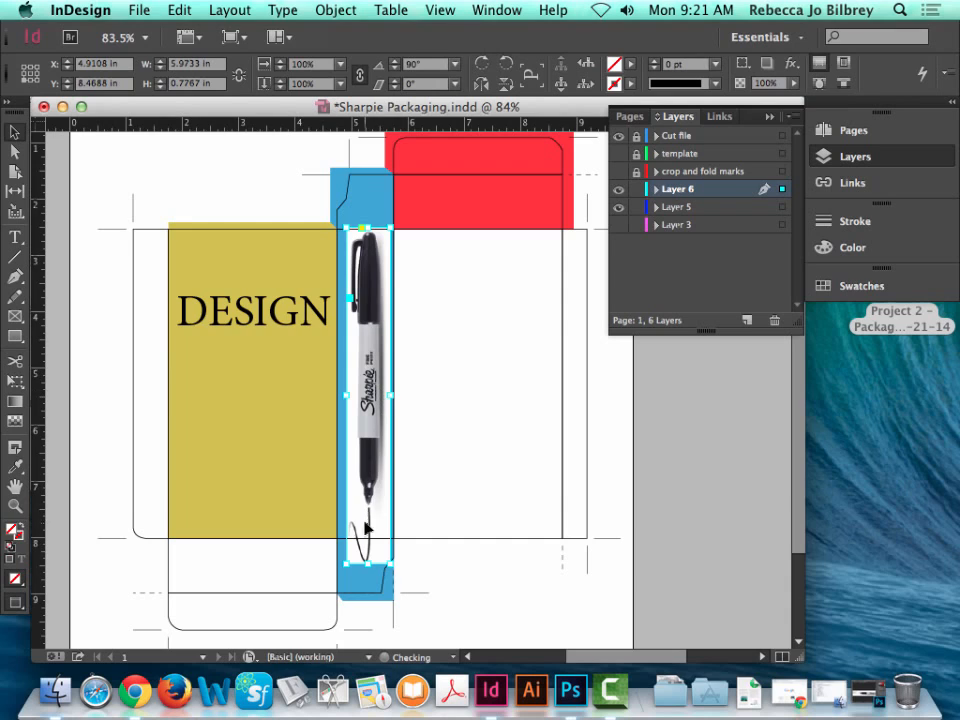
Crop the image frame to about 4.94 in long to hide the ink squiggle, and center the pen in the blue panel.
{"action": "left_click_drag", "start_coordinate": [368, 563], "coordinate": [376, 506]}
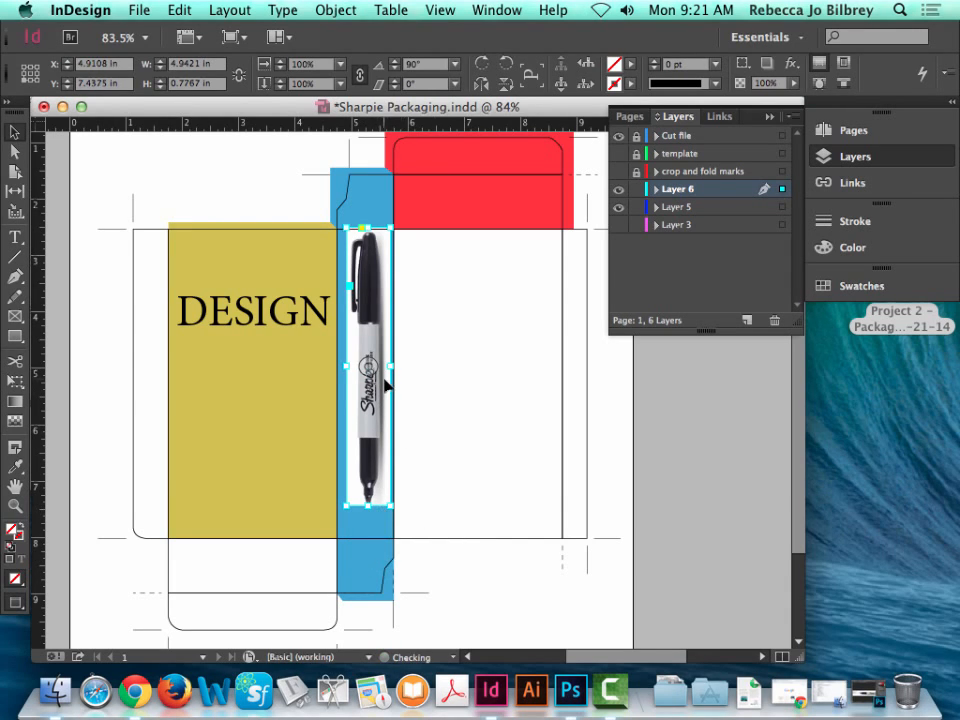
{"action": "left_click_drag", "start_coordinate": [384, 428], "coordinate": [382, 449]}
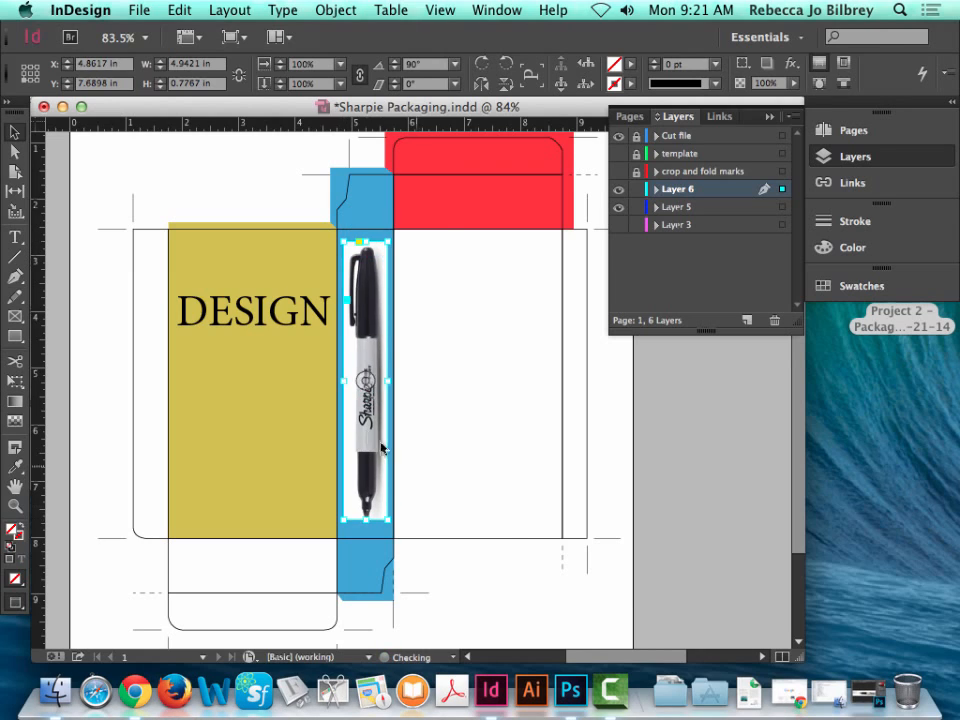
{"action": "left_click", "coordinate": [501, 596]}
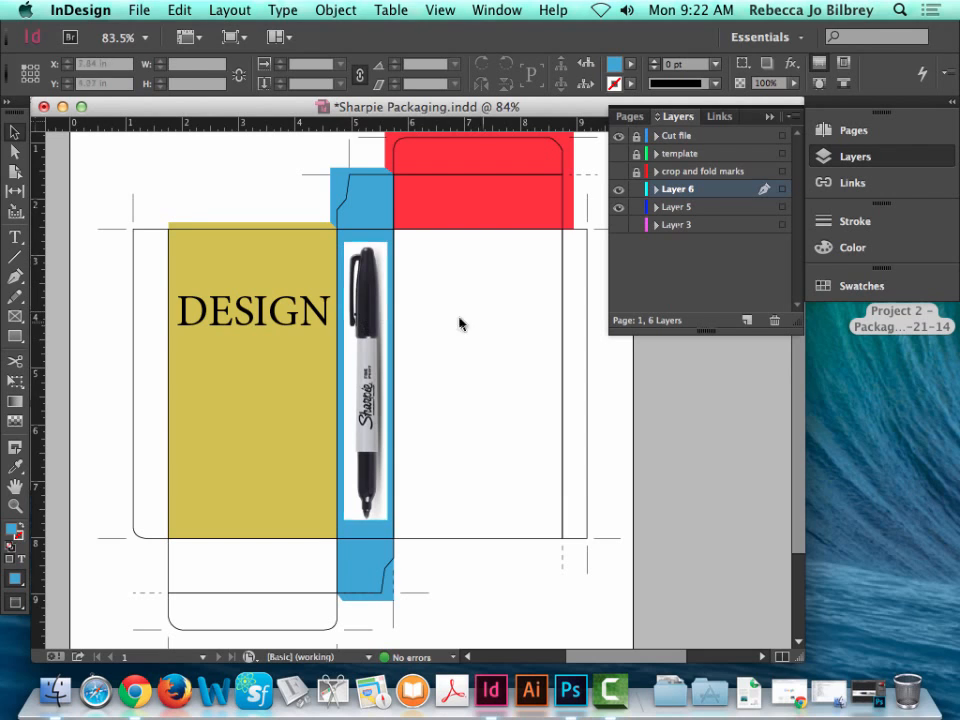
Switch to the project folder in Finder and open sharpie.tif in Photoshop, quitting Preview.
{"action": "left_click", "coordinate": [896, 456]}
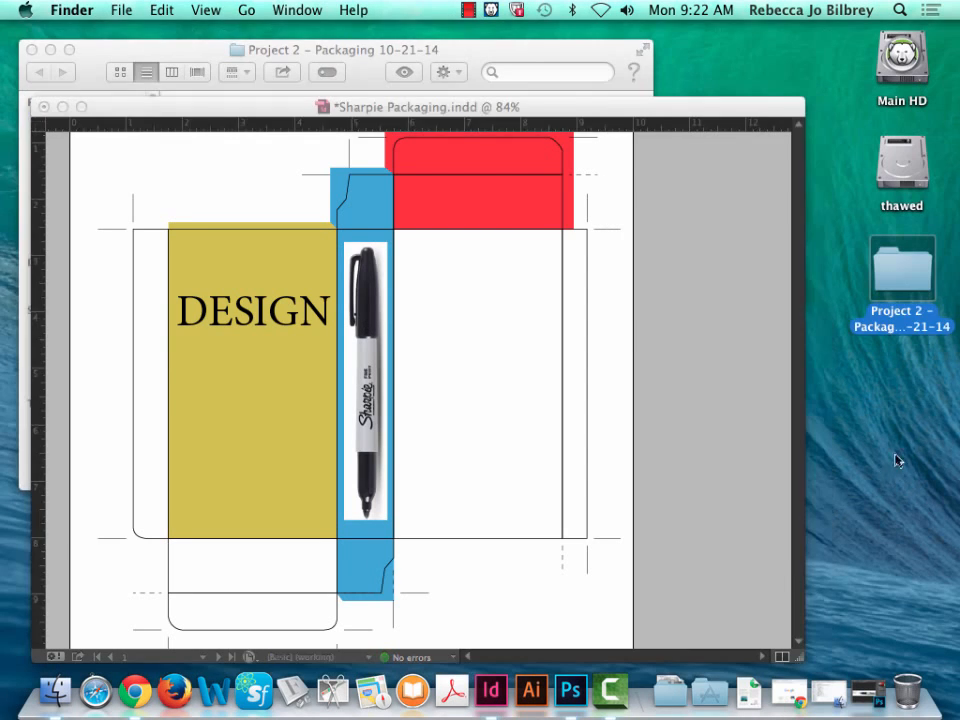
{"action": "double_click", "coordinate": [899, 287]}
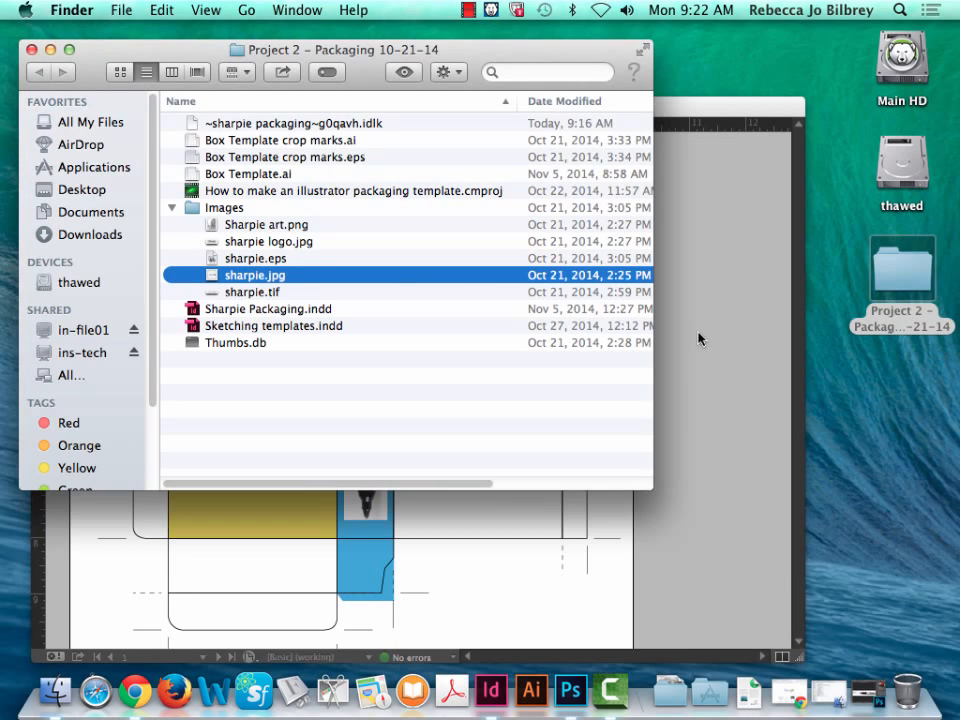
{"action": "left_click", "coordinate": [253, 292]}
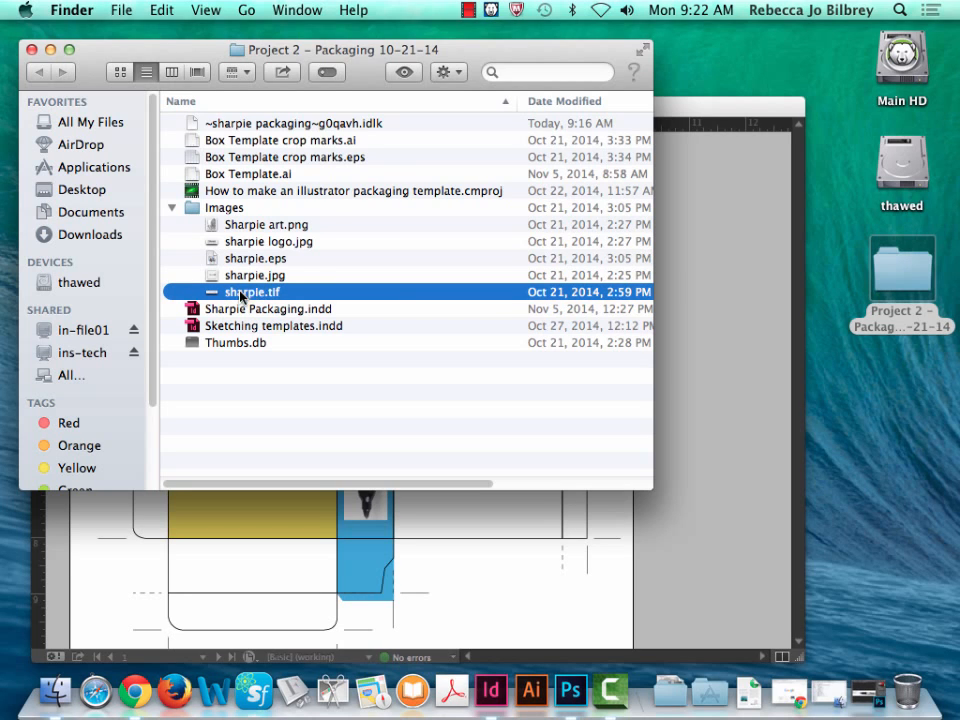
{"action": "double_click", "coordinate": [240, 292]}
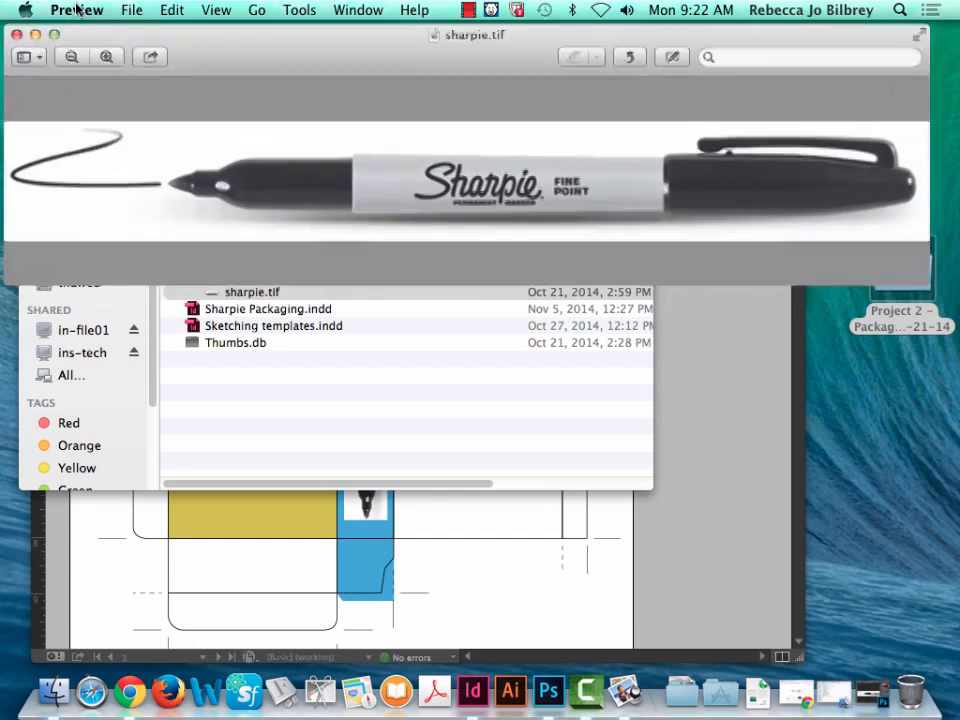
{"action": "left_click", "coordinate": [78, 10]}
{"action": "left_click", "coordinate": [88, 184]}
{"action": "left_click_drag", "start_coordinate": [422, 298], "coordinate": [567, 703]}
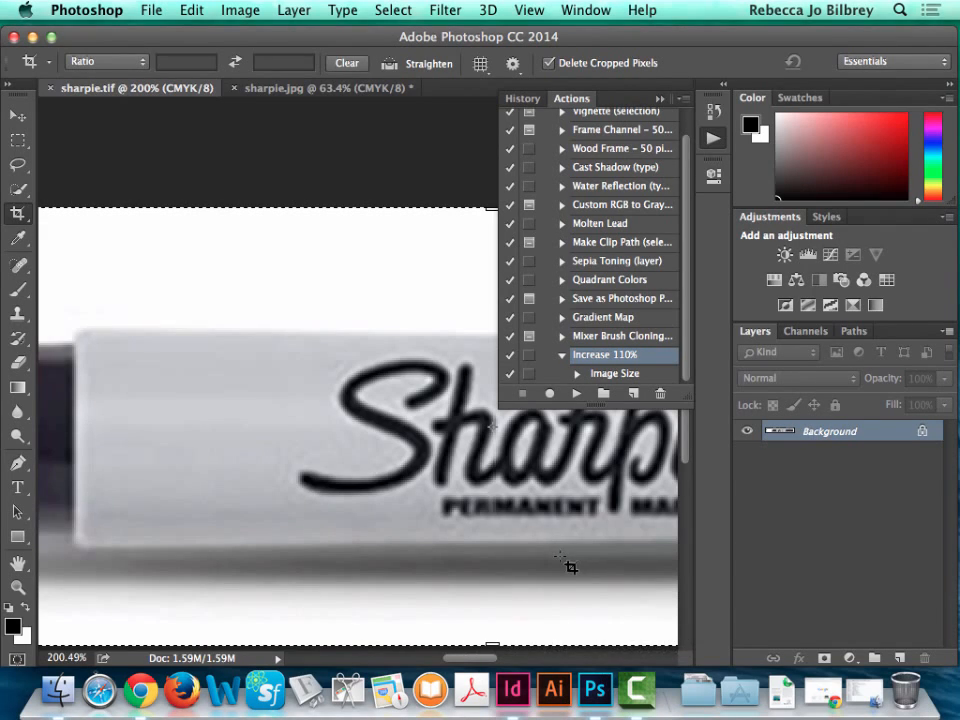
Collapse the Actions panel and apply the pending crop to sharpie.tif.
{"action": "key", "text": "super+0"}
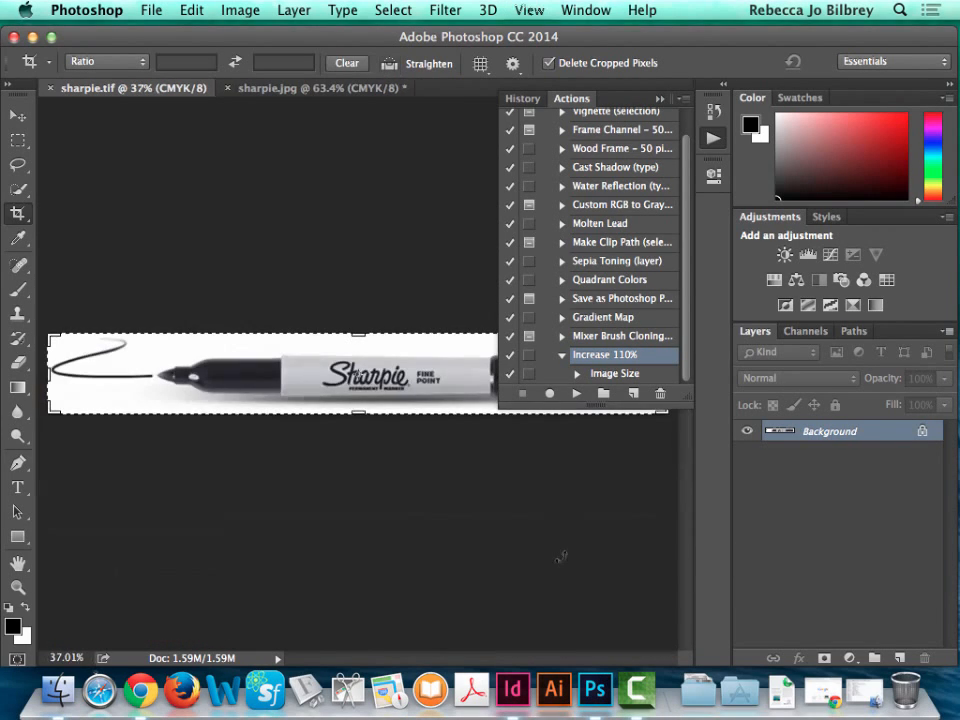
{"action": "left_click", "coordinate": [660, 98]}
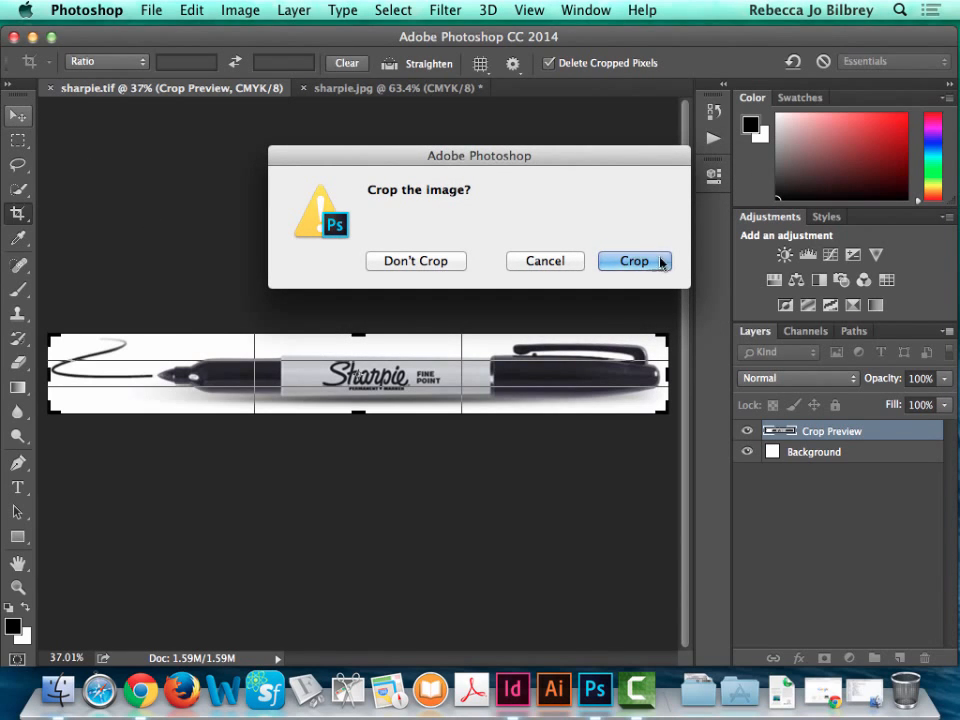
{"action": "left_click", "coordinate": [626, 262]}
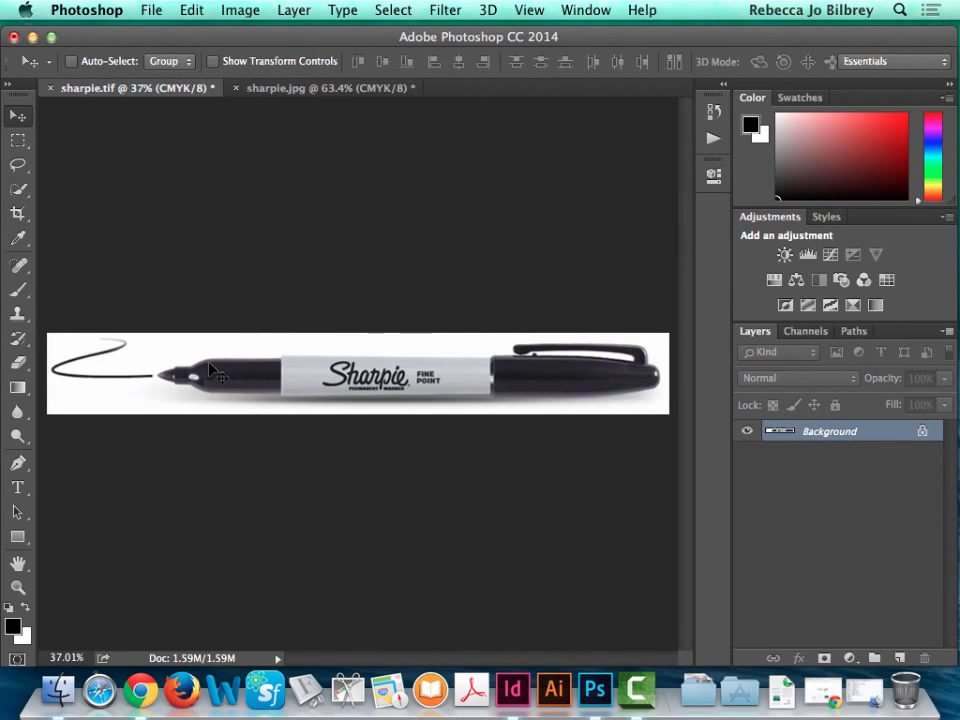
Select the white background above the pen and around its tip and the ink squiggle with the Quick Selection tool.
{"action": "left_click", "coordinate": [17, 587]}
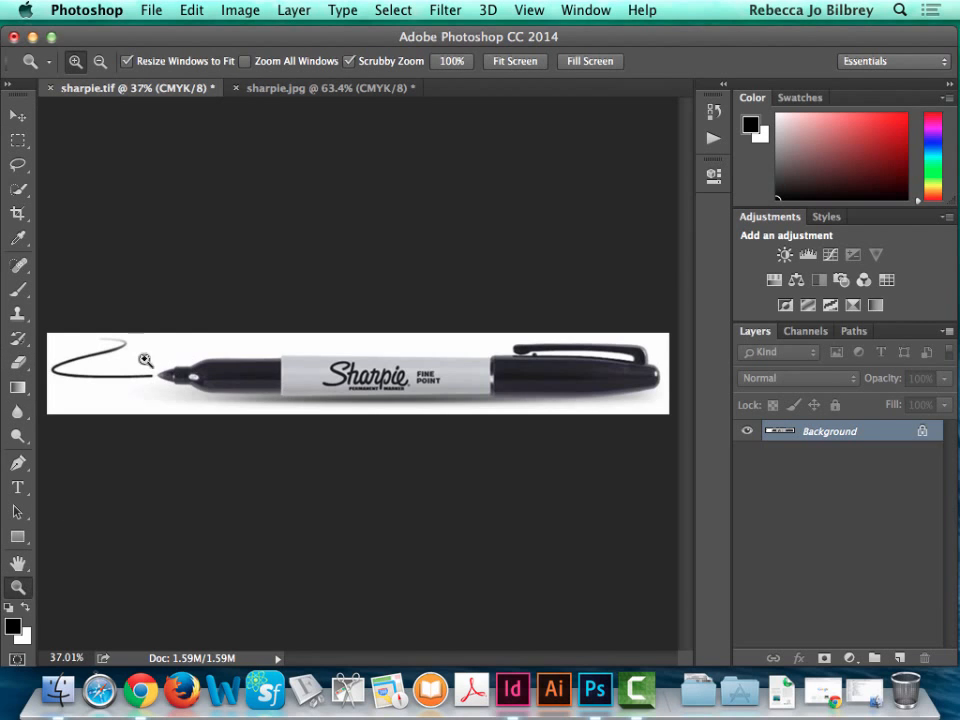
{"action": "left_click_drag", "start_coordinate": [145, 360], "coordinate": [174, 355]}
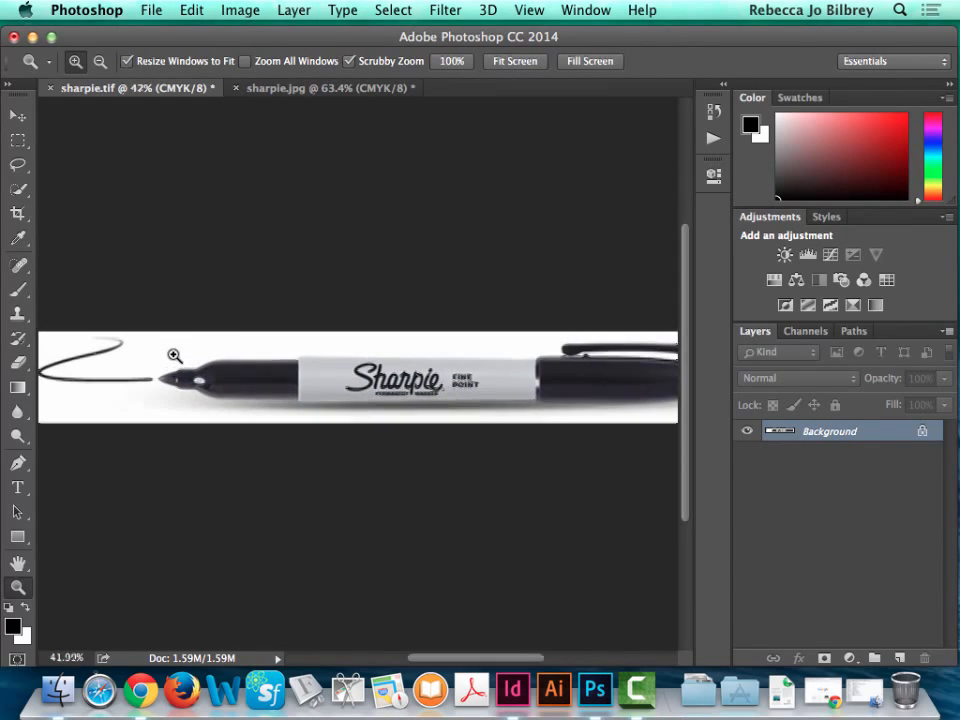
{"action": "left_click_drag", "start_coordinate": [503, 658], "coordinate": [546, 664]}
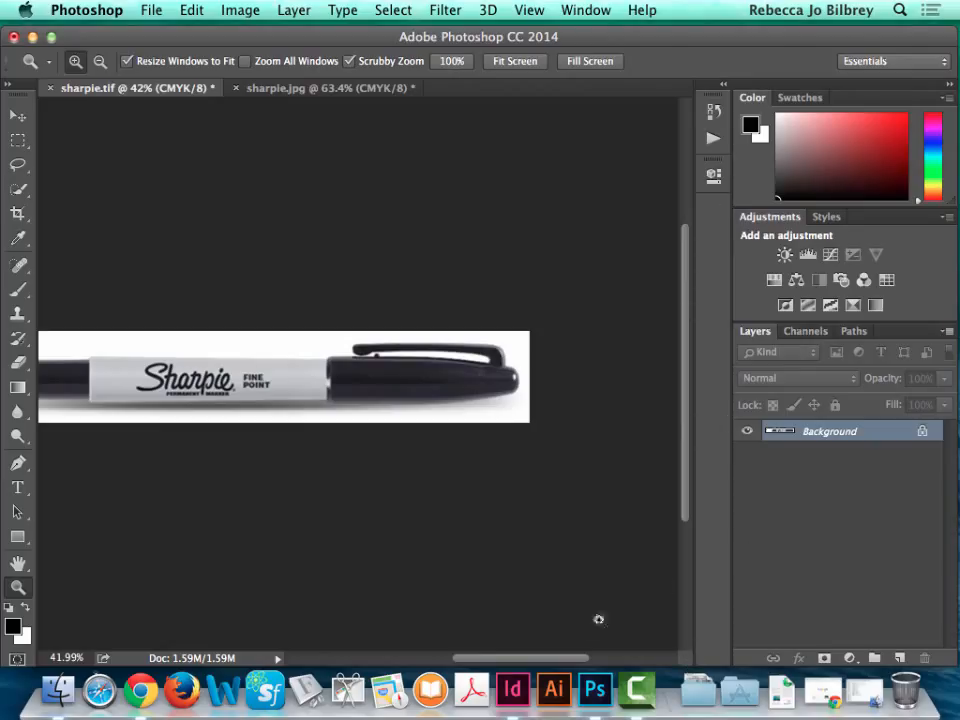
{"action": "left_click_drag", "start_coordinate": [536, 664], "coordinate": [505, 664]}
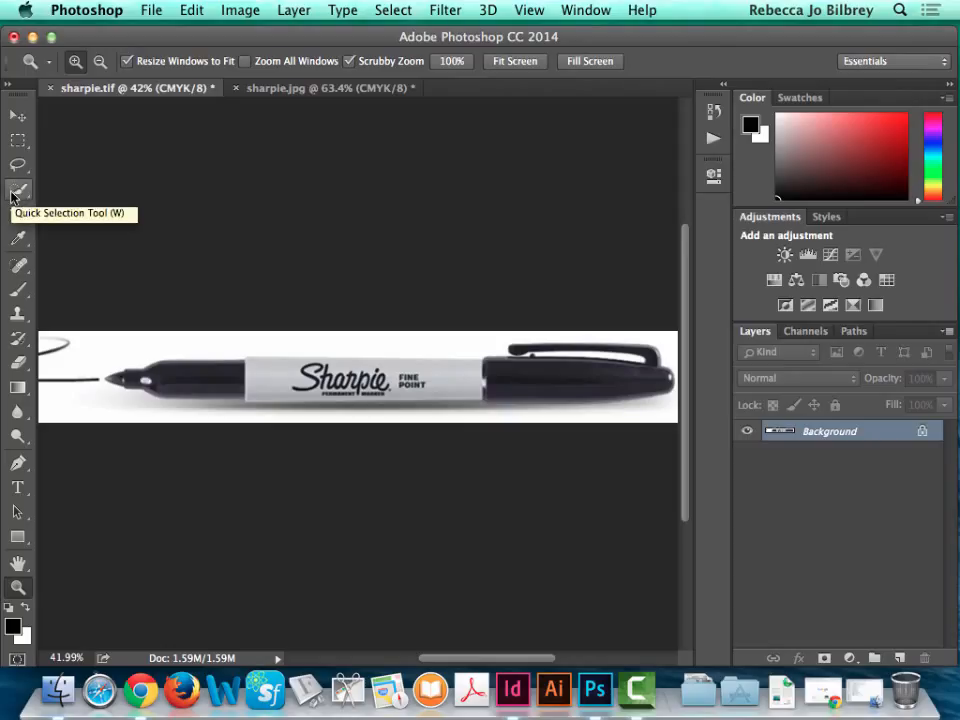
{"action": "left_click", "coordinate": [9, 84]}
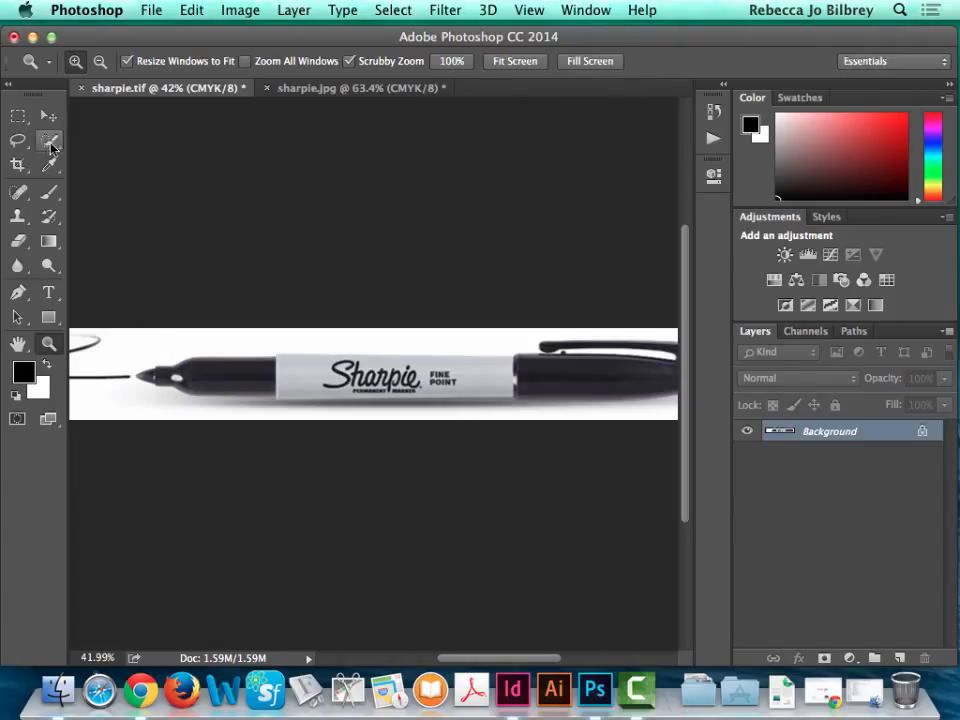
{"action": "left_click", "coordinate": [48, 139]}
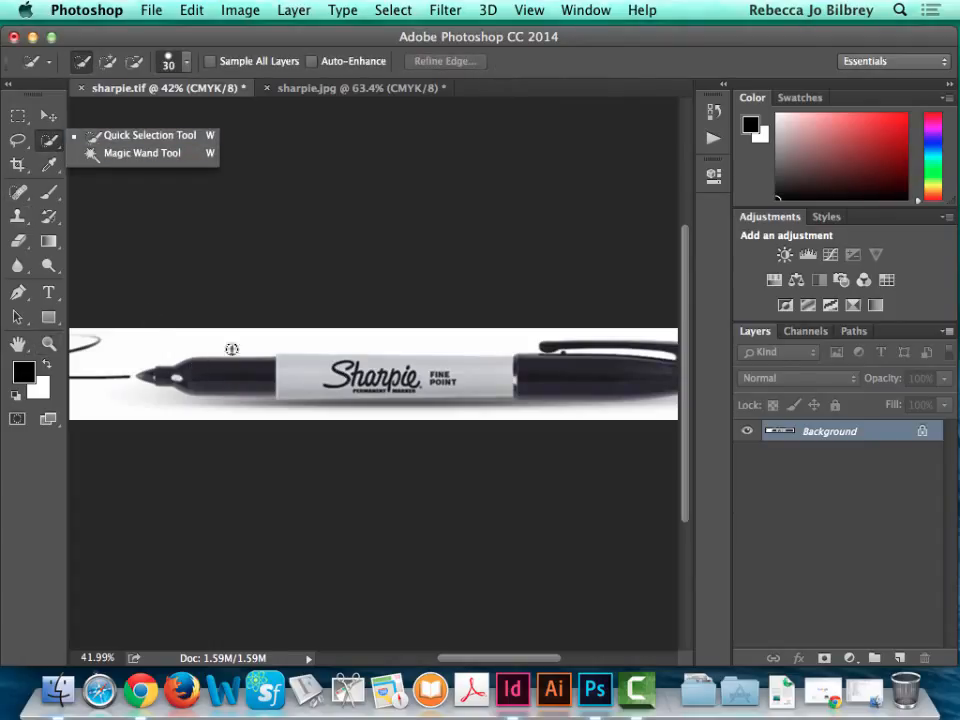
{"action": "left_click", "coordinate": [52, 140]}
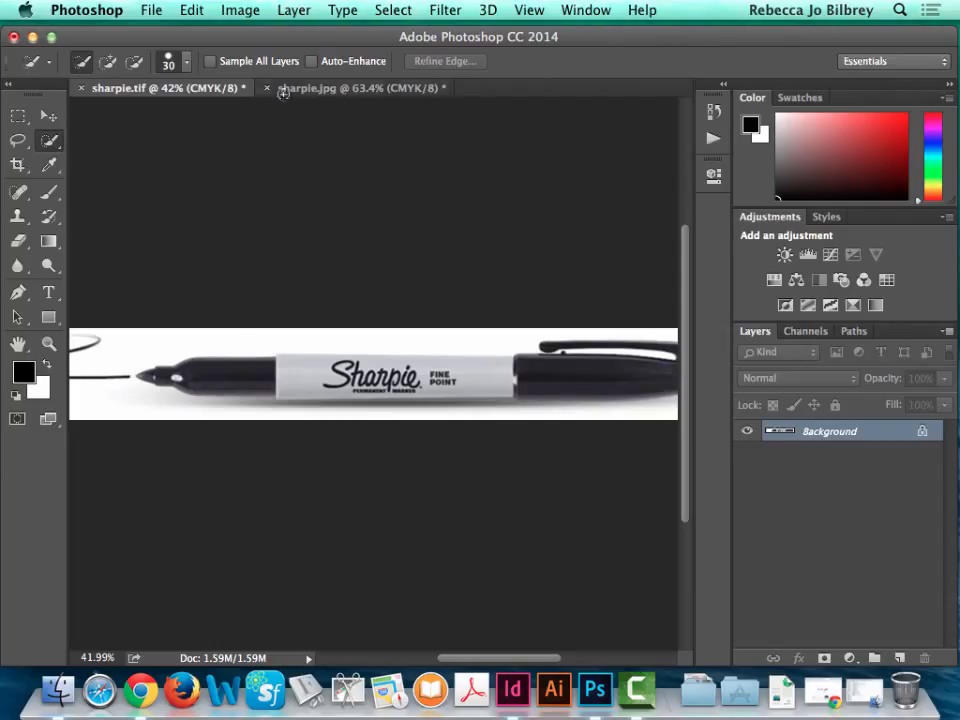
{"action": "left_click_drag", "start_coordinate": [262, 339], "coordinate": [690, 332]}
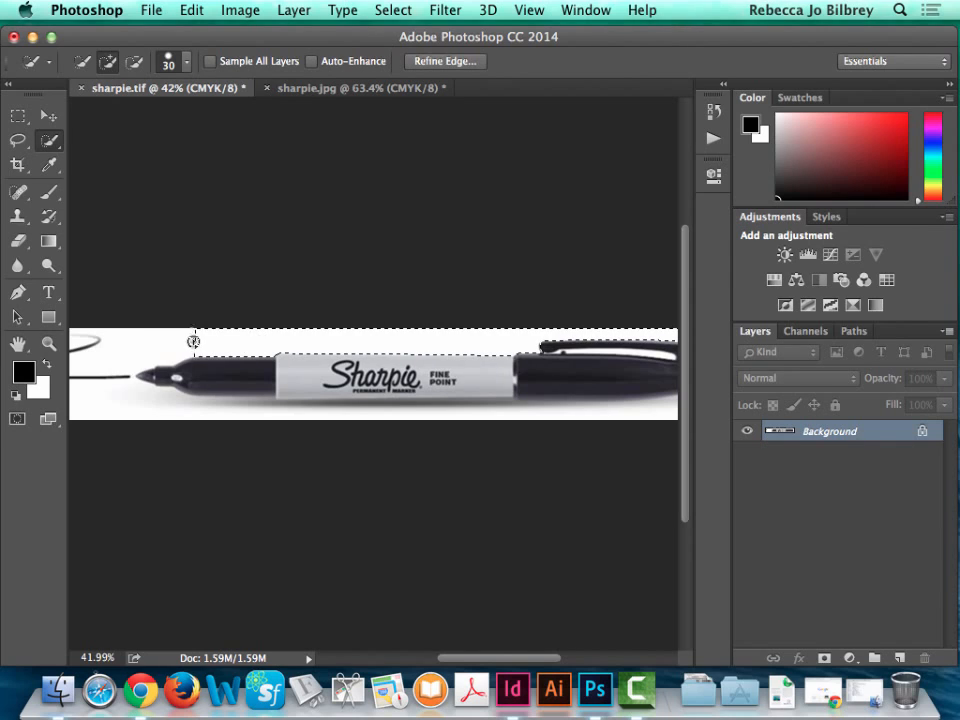
{"action": "mouse_move", "coordinate": [193, 341]}
{"action": "left_mouse_down"}
{"action": "mouse_move", "coordinate": [71, 336]}
{"action": "mouse_move", "coordinate": [86, 339]}
{"action": "mouse_move", "coordinate": [69, 371]}
{"action": "mouse_move", "coordinate": [101, 388]}
{"action": "left_mouse_up"}
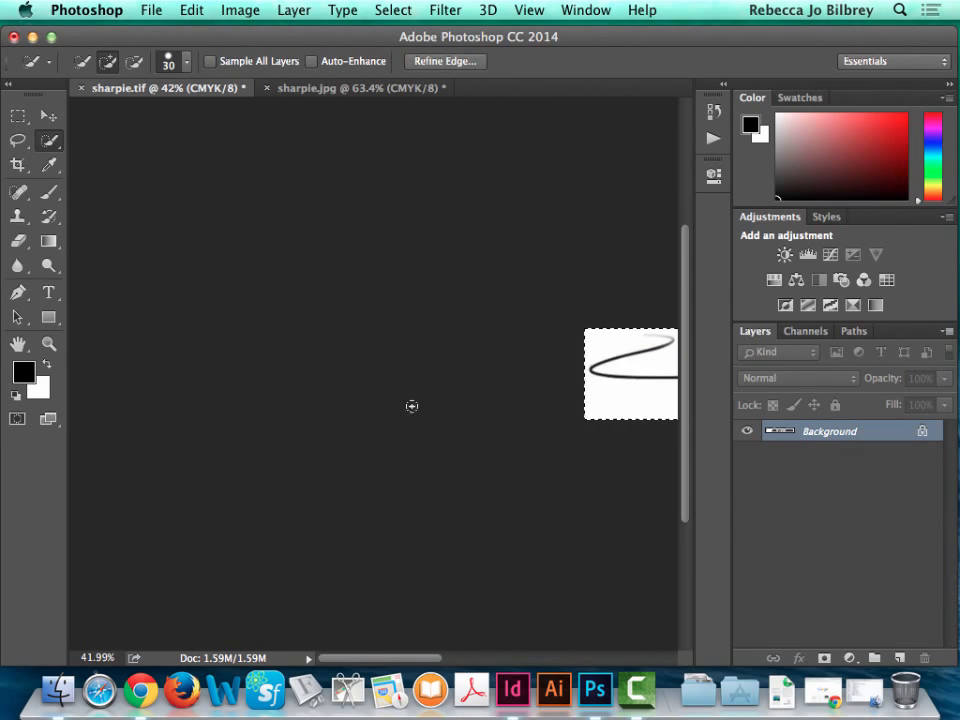
Extend the selection through the white background and shadow below the pen until it surrounds the whole pen.
{"action": "left_click_drag", "start_coordinate": [404, 662], "coordinate": [486, 661]}
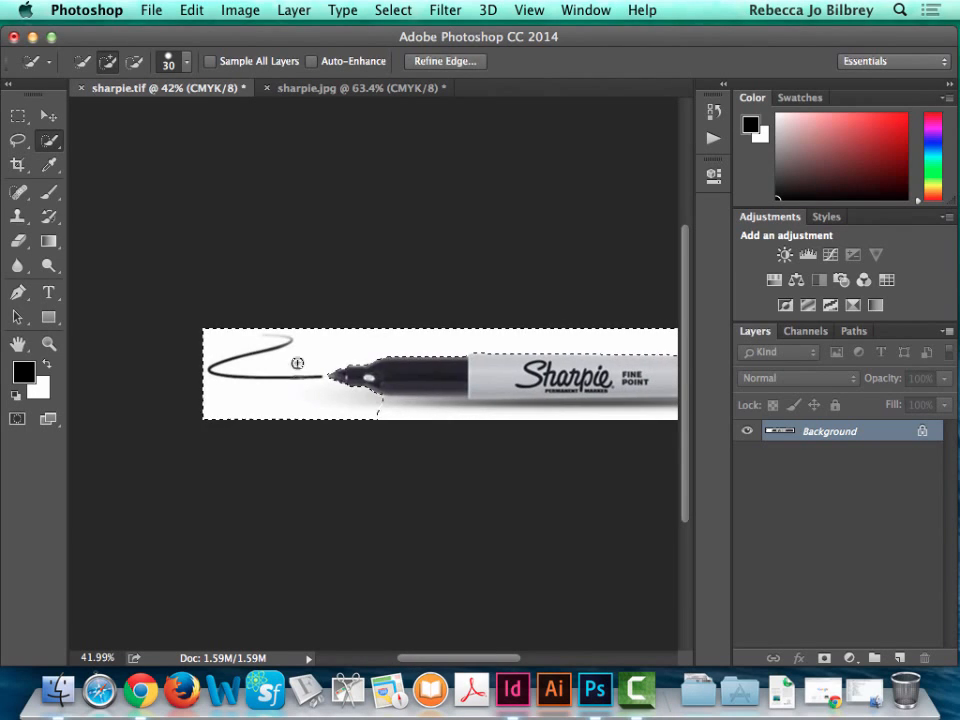
{"action": "scroll", "coordinate": [460, 457], "scroll_direction": "right", "scroll_amount": 2}
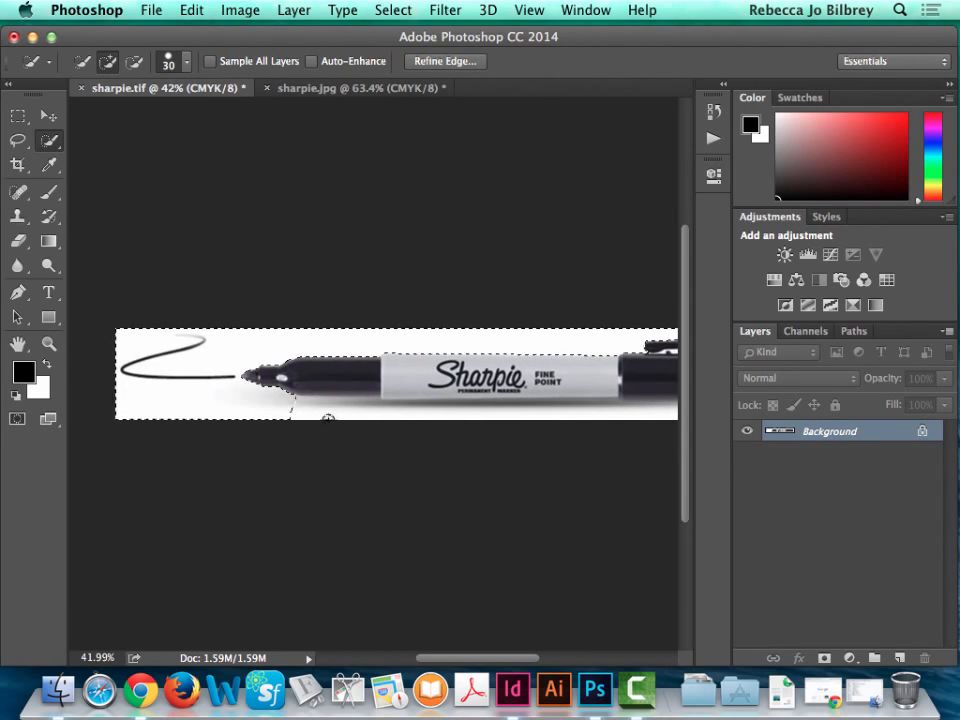
{"action": "mouse_move", "coordinate": [326, 418]}
{"action": "left_mouse_down"}
{"action": "mouse_move", "coordinate": [379, 410]}
{"action": "mouse_move", "coordinate": [483, 423]}
{"action": "left_mouse_up"}
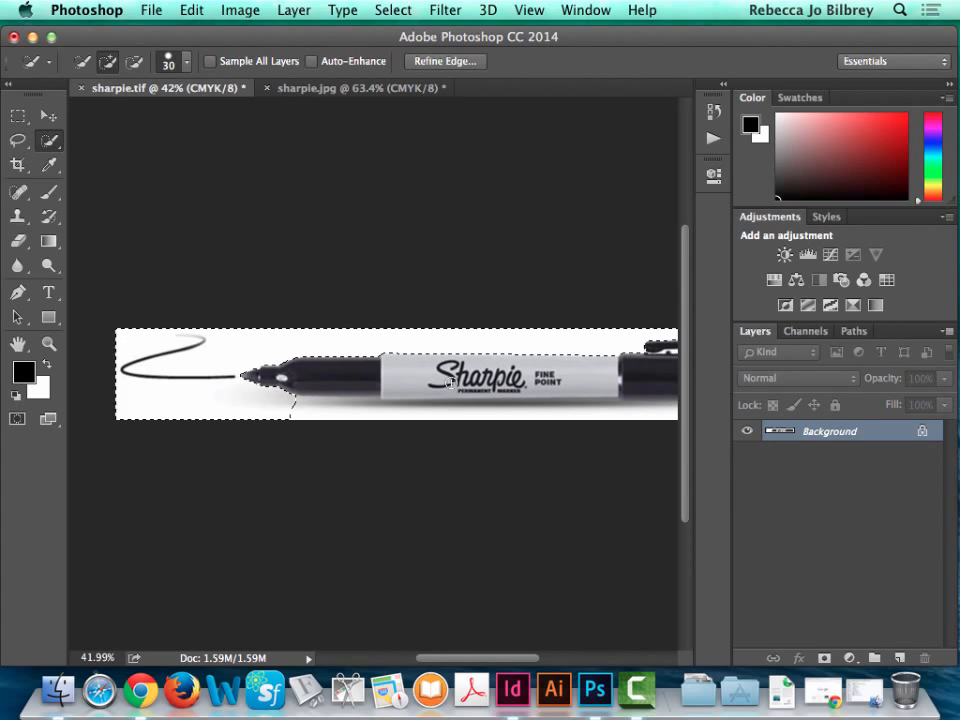
{"action": "scroll", "coordinate": [400, 410], "scroll_direction": "right", "scroll_amount": 6}
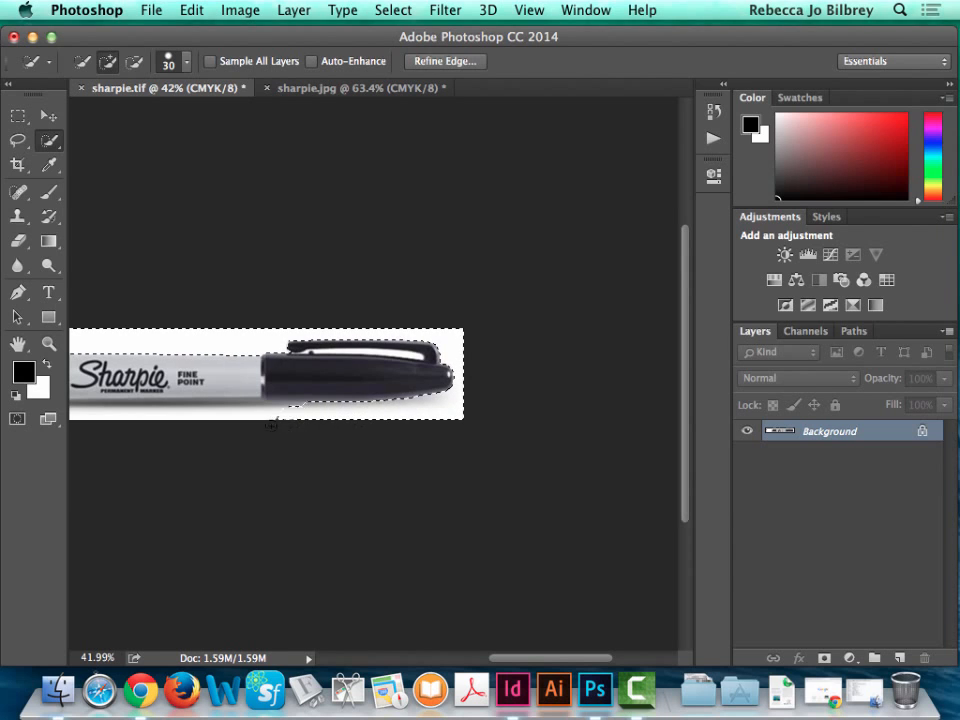
{"action": "scroll", "coordinate": [359, 413], "scroll_direction": "left", "scroll_amount": 10}
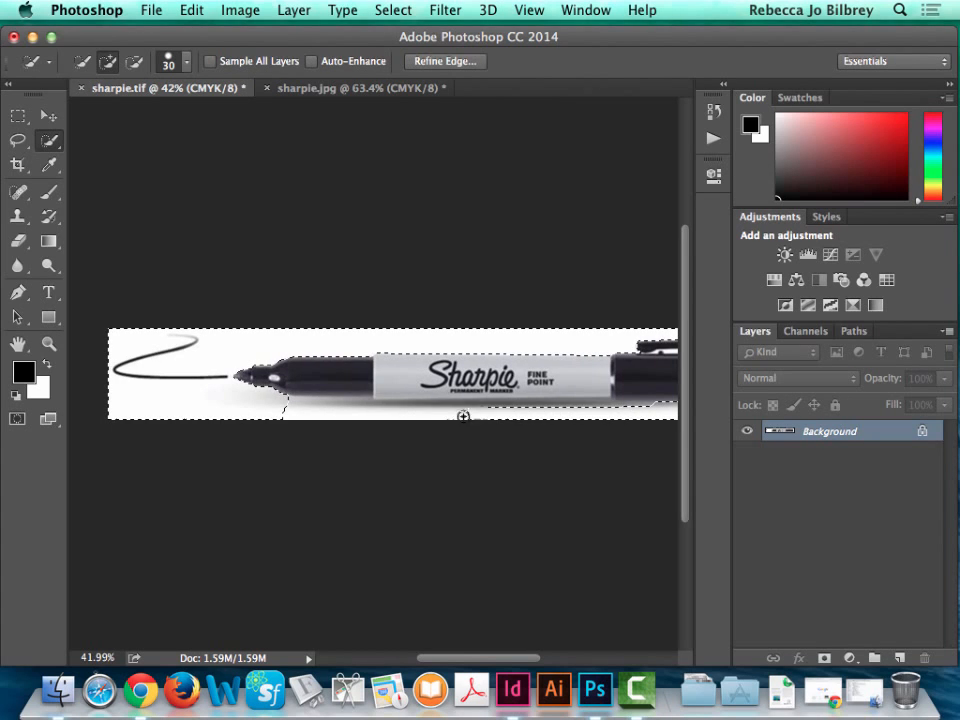
{"action": "scroll", "coordinate": [467, 413], "scroll_direction": "right", "scroll_amount": 8}
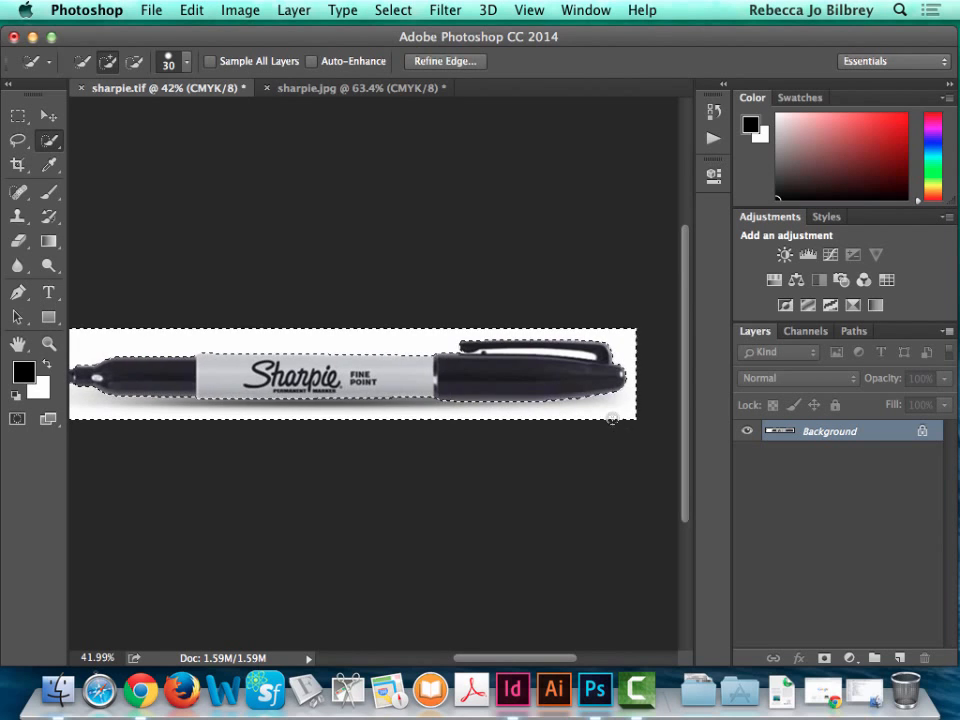
Add the white gap between the pen's clip and cap to the selection using an 8 px Quick Selection brush.
{"action": "left_click", "coordinate": [49, 343]}
{"action": "left_click_drag", "start_coordinate": [418, 332], "coordinate": [557, 375]}
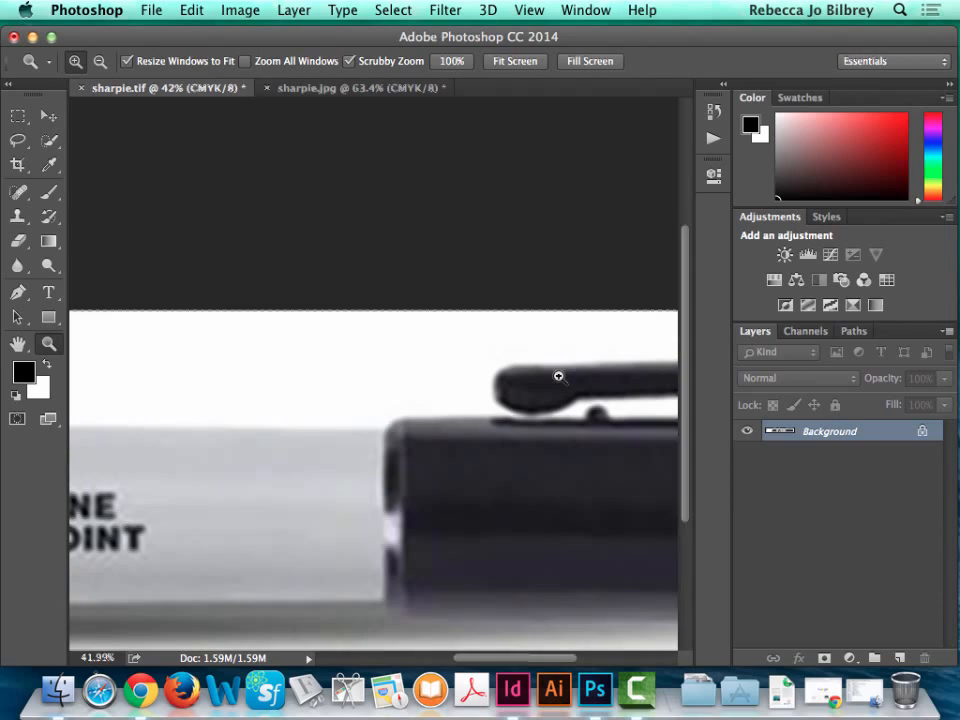
{"action": "left_click", "coordinate": [602, 658]}
{"action": "left_click_drag", "start_coordinate": [686, 368], "coordinate": [690, 418]}
{"action": "left_click_drag", "start_coordinate": [606, 657], "coordinate": [595, 662]}
{"action": "key", "text": "w"}
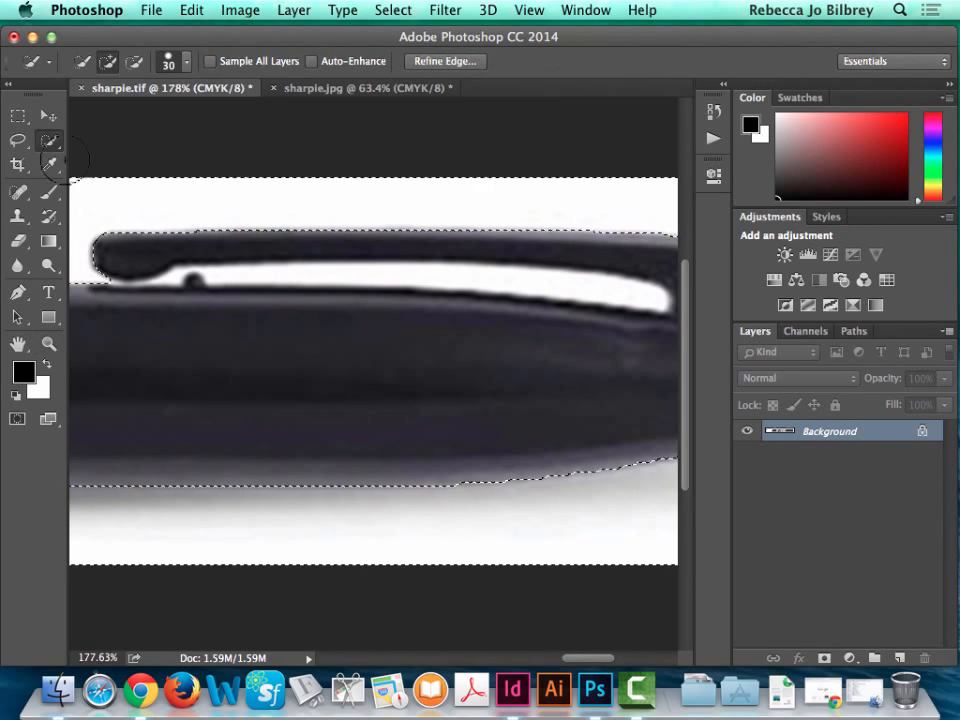
{"action": "left_click", "coordinate": [186, 62]}
{"action": "left_click_drag", "start_coordinate": [184, 111], "coordinate": [85, 121]}
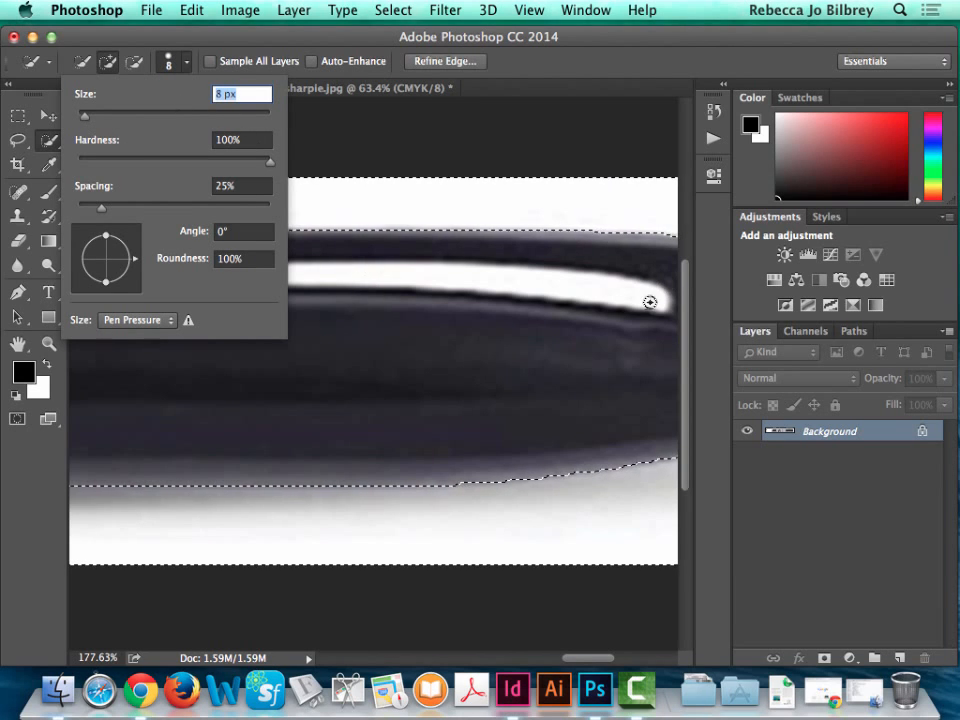
{"action": "left_click_drag", "start_coordinate": [650, 302], "coordinate": [551, 277]}
{"action": "mouse_move", "coordinate": [457, 283]}
{"action": "left_mouse_down"}
{"action": "mouse_move", "coordinate": [209, 281]}
{"action": "mouse_move", "coordinate": [180, 270]}
{"action": "mouse_move", "coordinate": [167, 281]}
{"action": "left_mouse_up"}
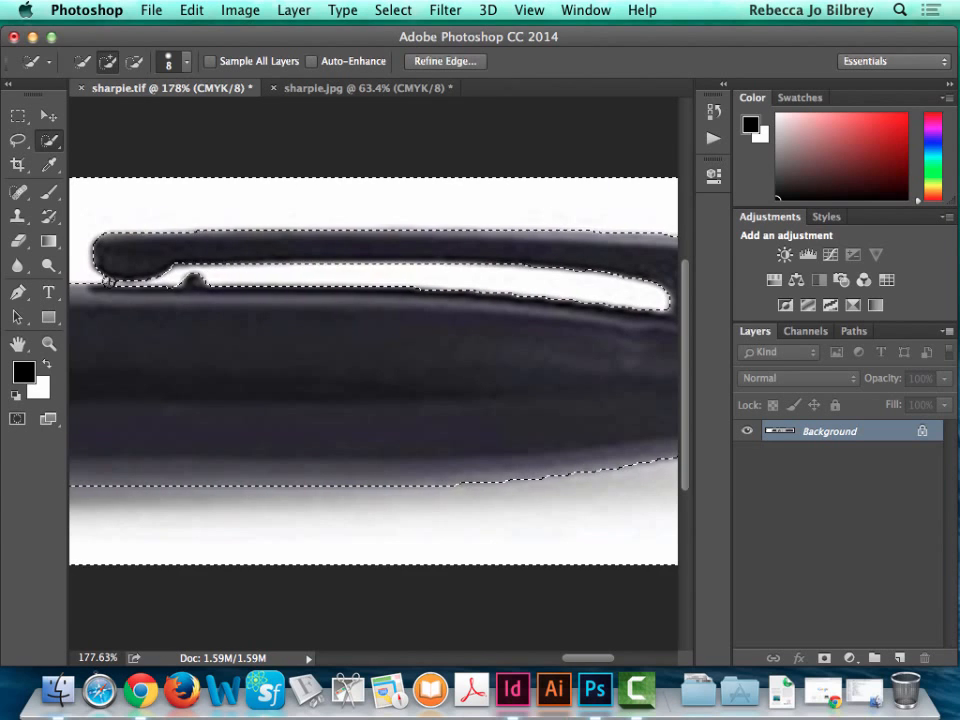
Try to refine the selection at the clip's tip, undo the attempt, and reduce the Quick Selection brush to 3 px.
{"action": "left_click", "coordinate": [274, 294]}
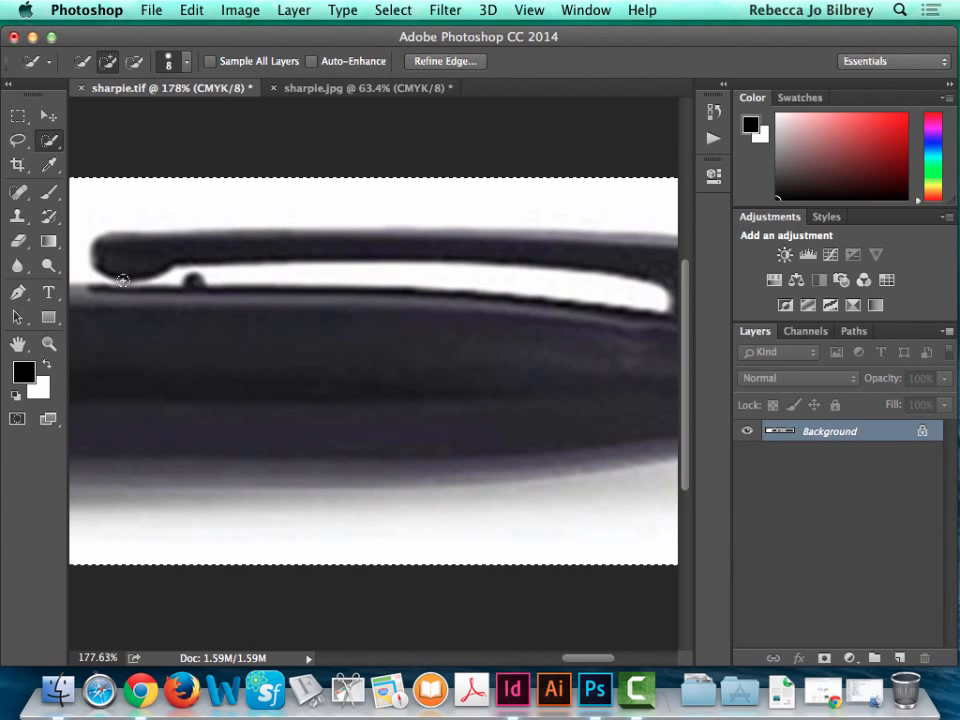
{"action": "left_click", "coordinate": [298, 290]}
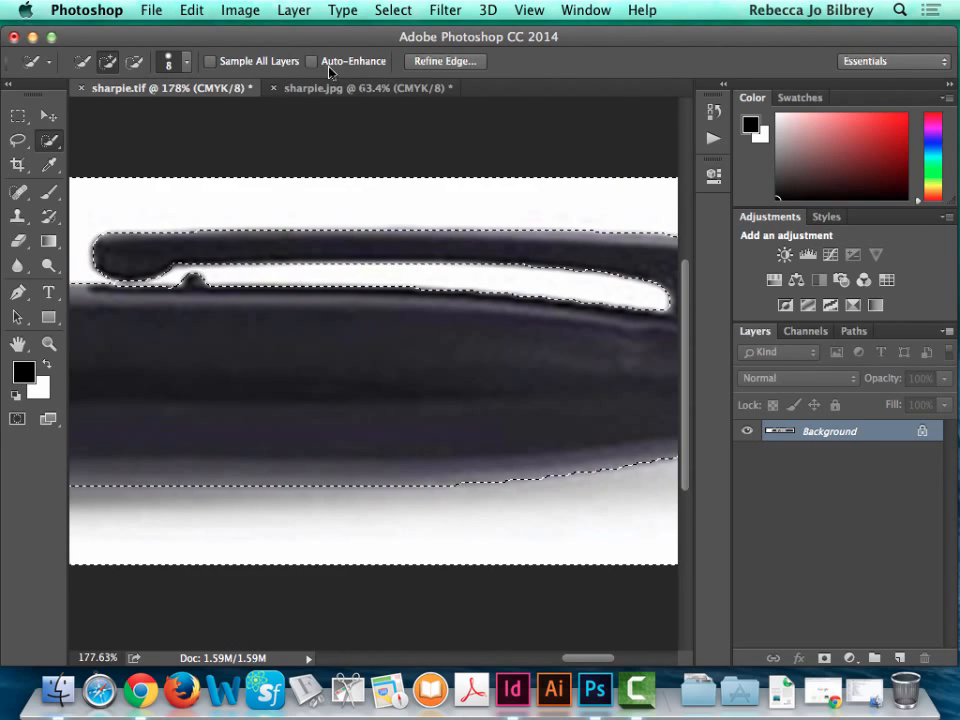
{"action": "left_click", "coordinate": [182, 63]}
{"action": "left_click_drag", "start_coordinate": [85, 121], "coordinate": [81, 119]}
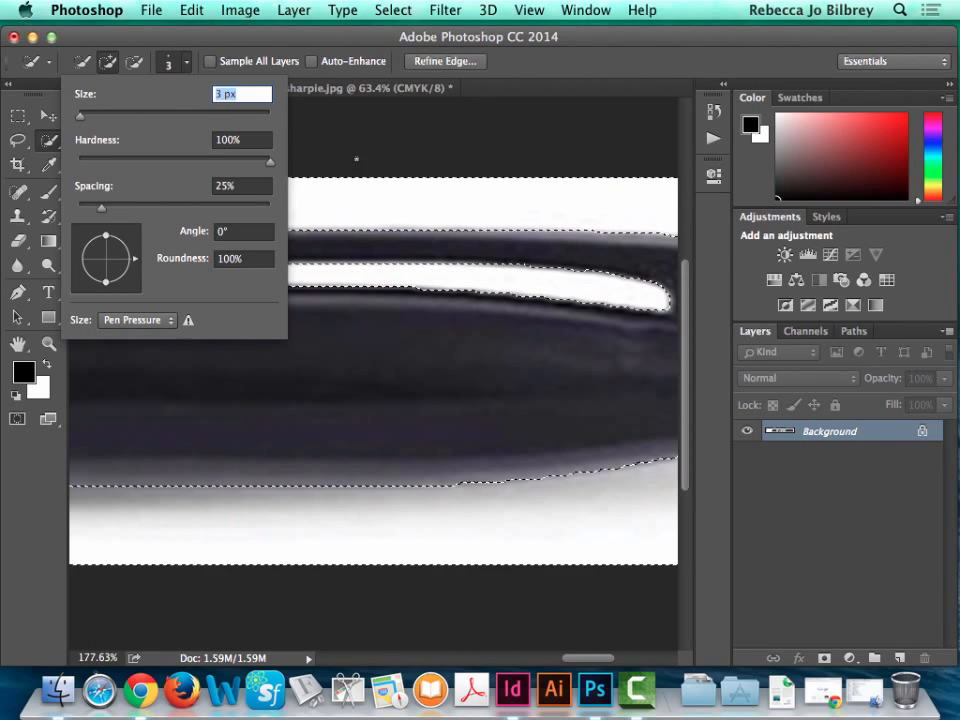
{"action": "left_click", "coordinate": [511, 95]}
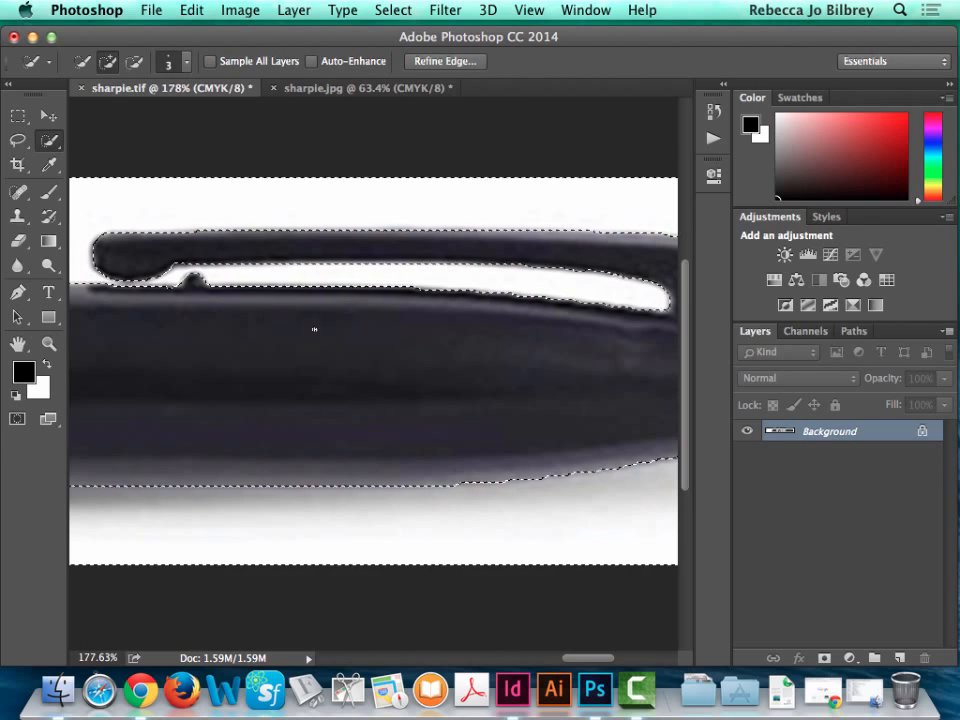
Fit the whole image in view and invert the selection so that it covers the pen instead of the background.
{"action": "key", "text": "super+0"}
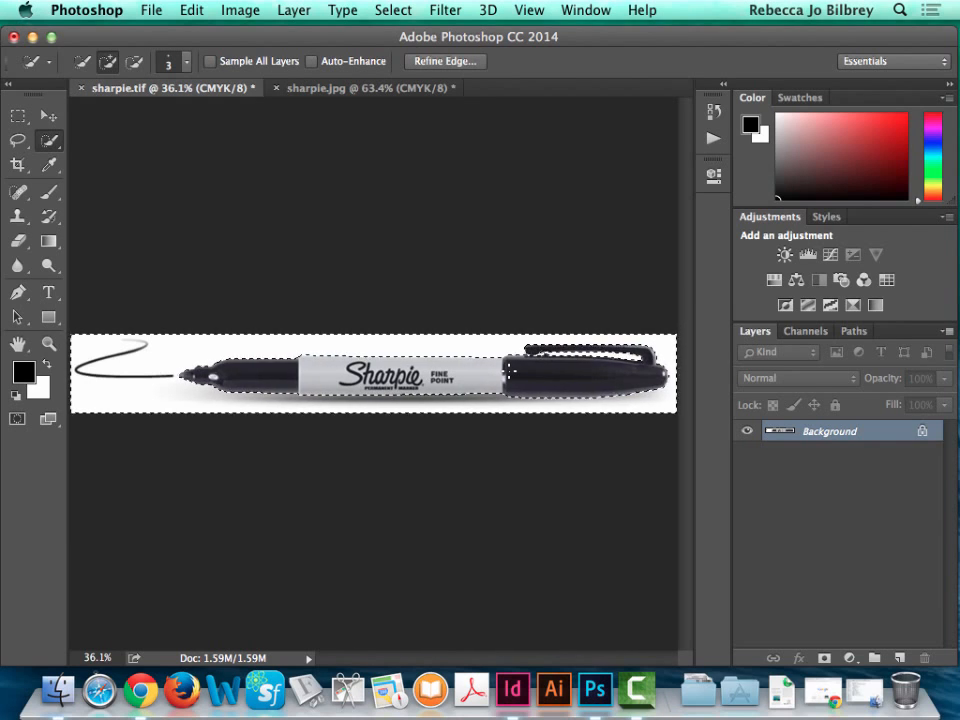
{"action": "left_click", "coordinate": [390, 10]}
{"action": "left_click", "coordinate": [415, 86]}
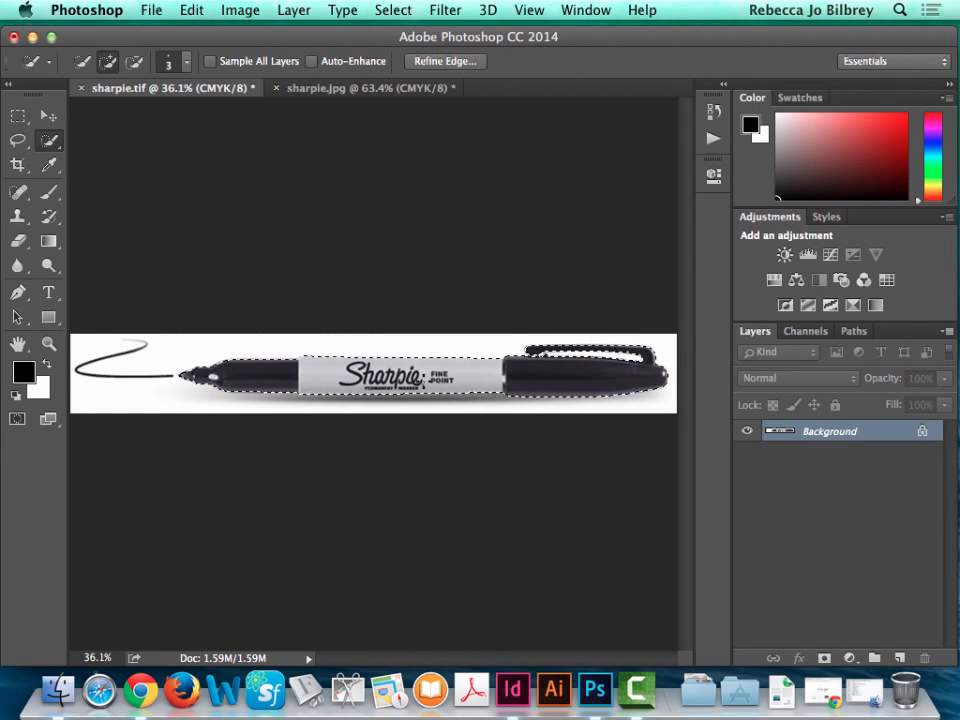
Detach the Paths panel from its group, lengthen it, and place it over the canvas.
{"action": "left_click", "coordinate": [855, 332]}
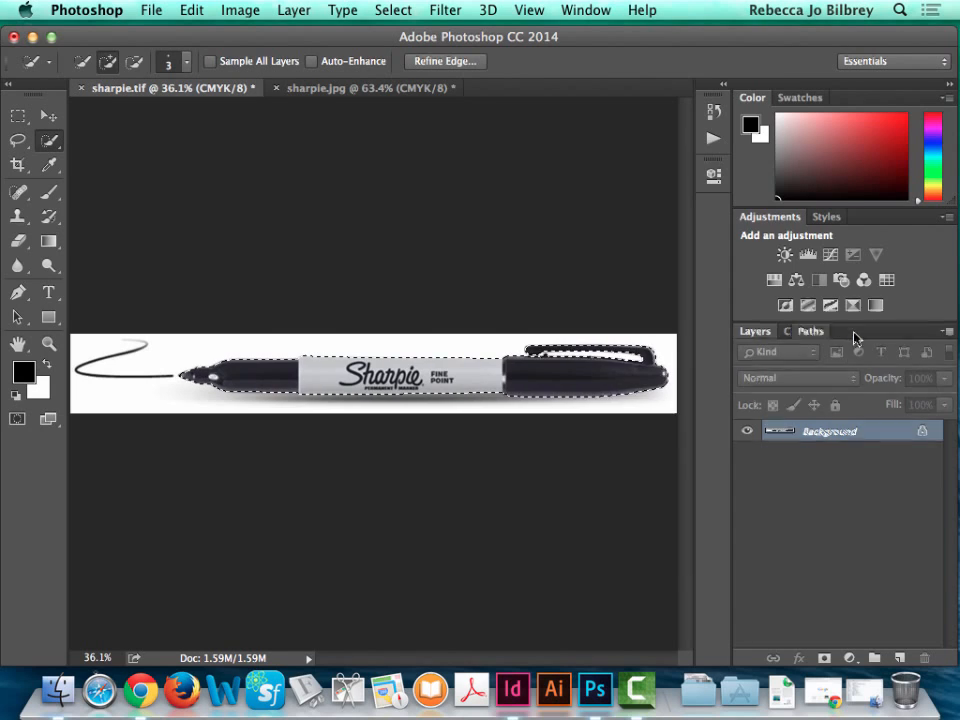
{"action": "left_click_drag", "start_coordinate": [855, 336], "coordinate": [521, 66]}
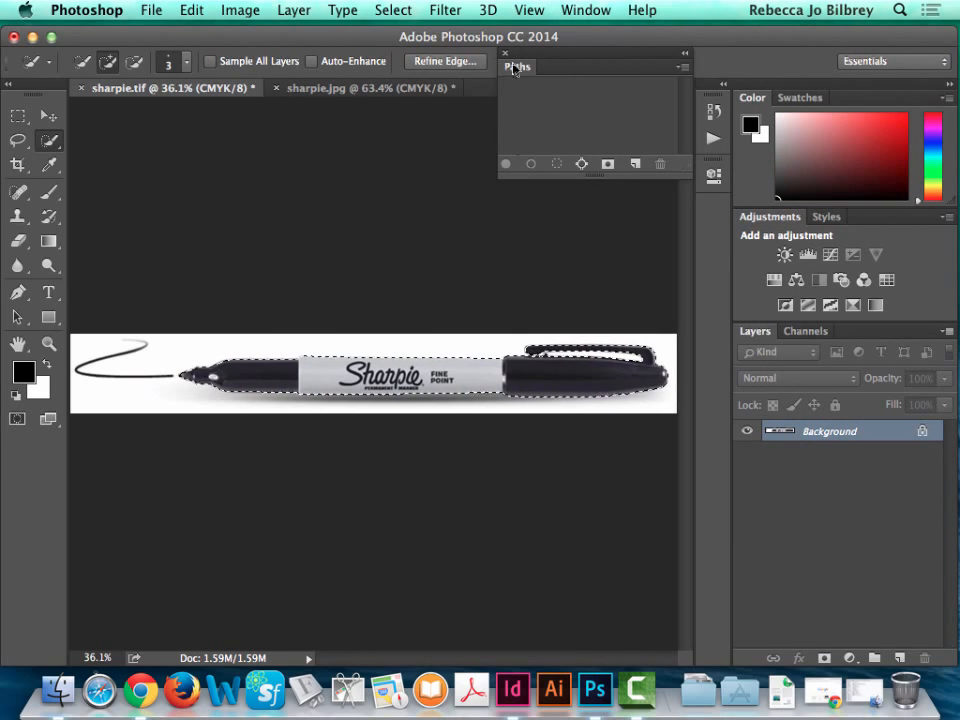
{"action": "left_click_drag", "start_coordinate": [688, 178], "coordinate": [688, 386]}
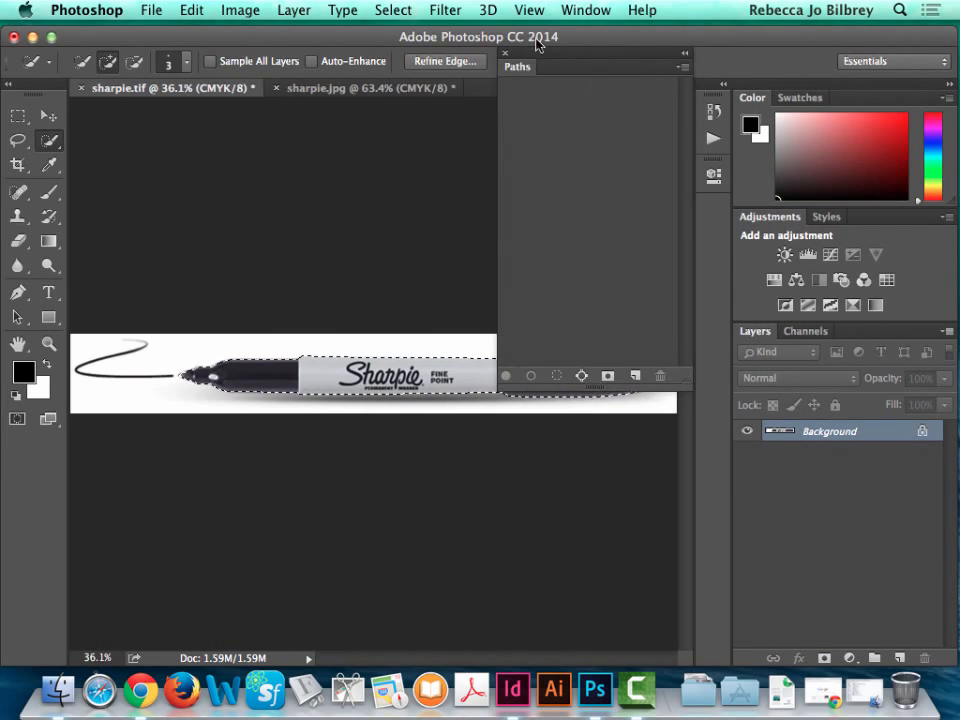
{"action": "left_click_drag", "start_coordinate": [537, 46], "coordinate": [529, 142]}
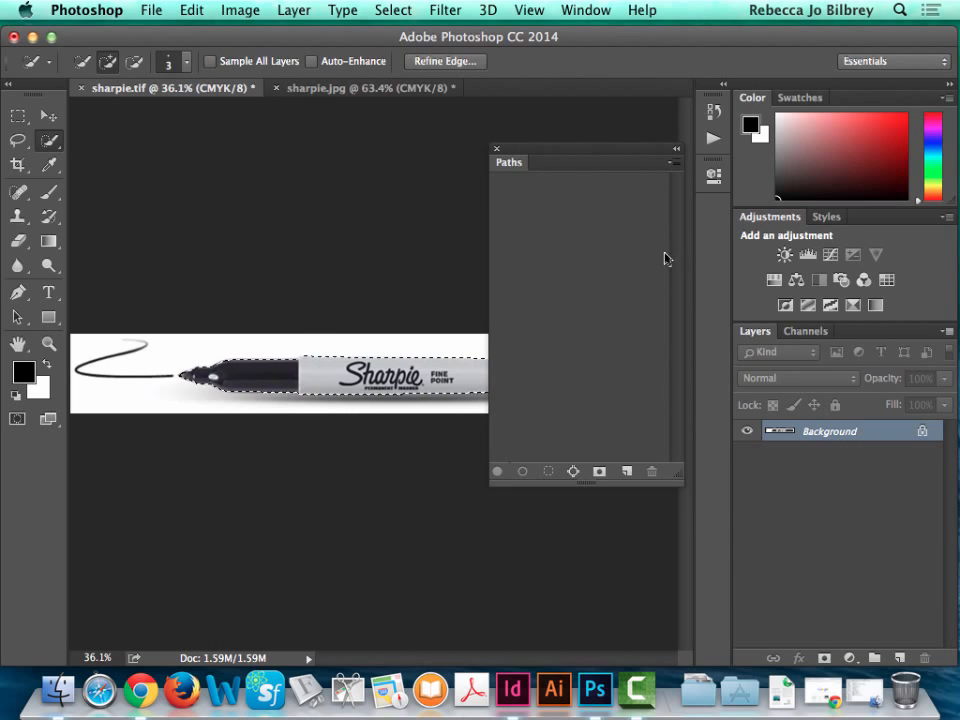
Make a work path from the pen selection with a tolerance of 1 pixel.
{"action": "left_click", "coordinate": [675, 162]}
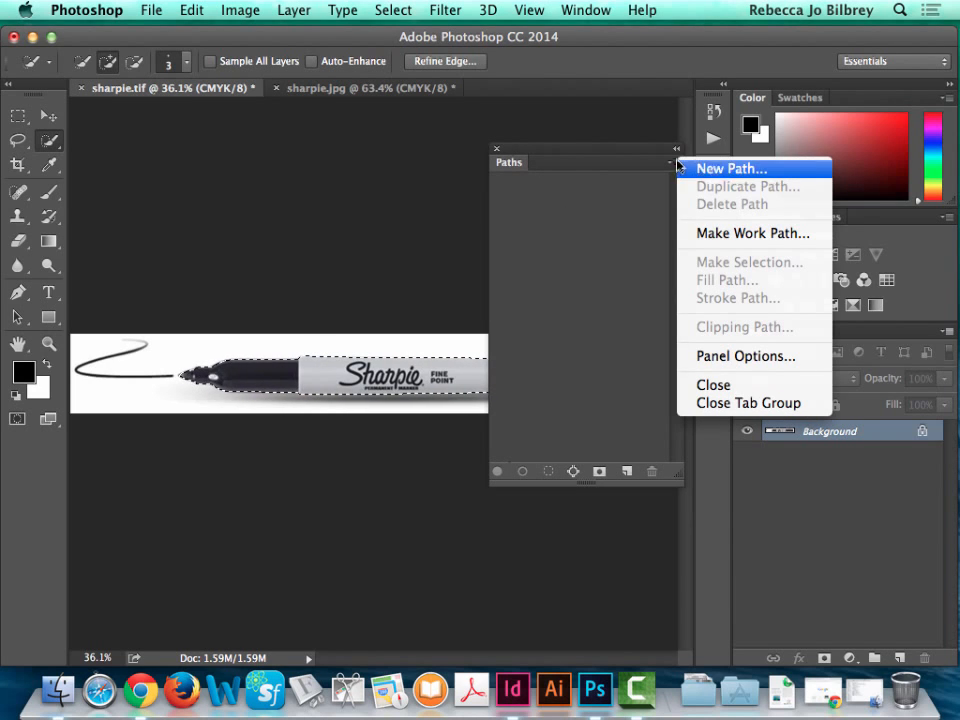
{"action": "left_click", "coordinate": [740, 234]}
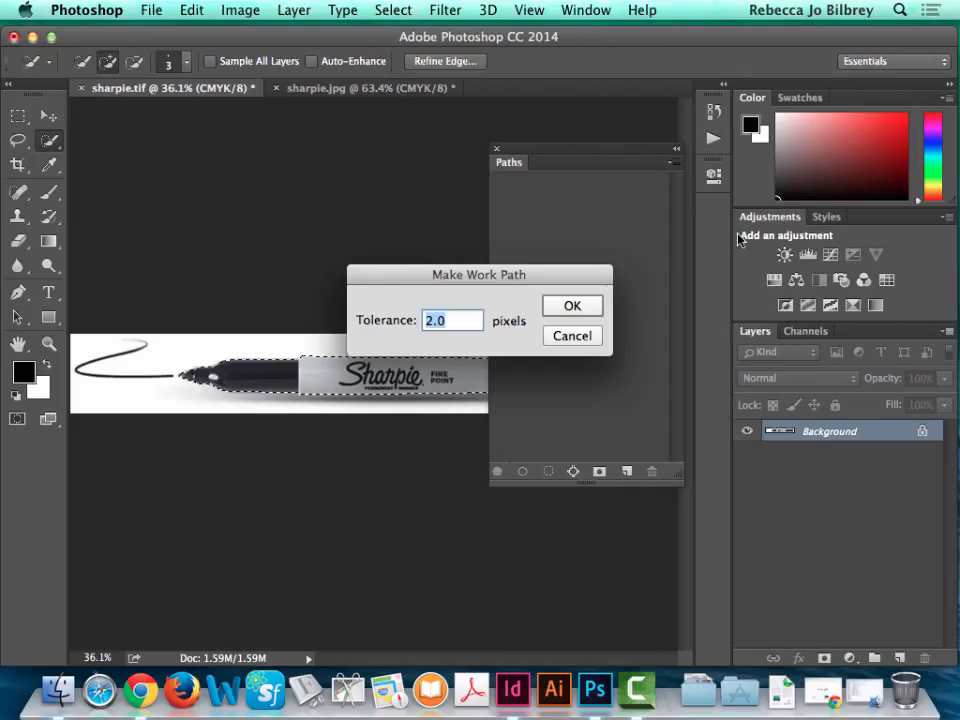
{"action": "type", "text": "1"}
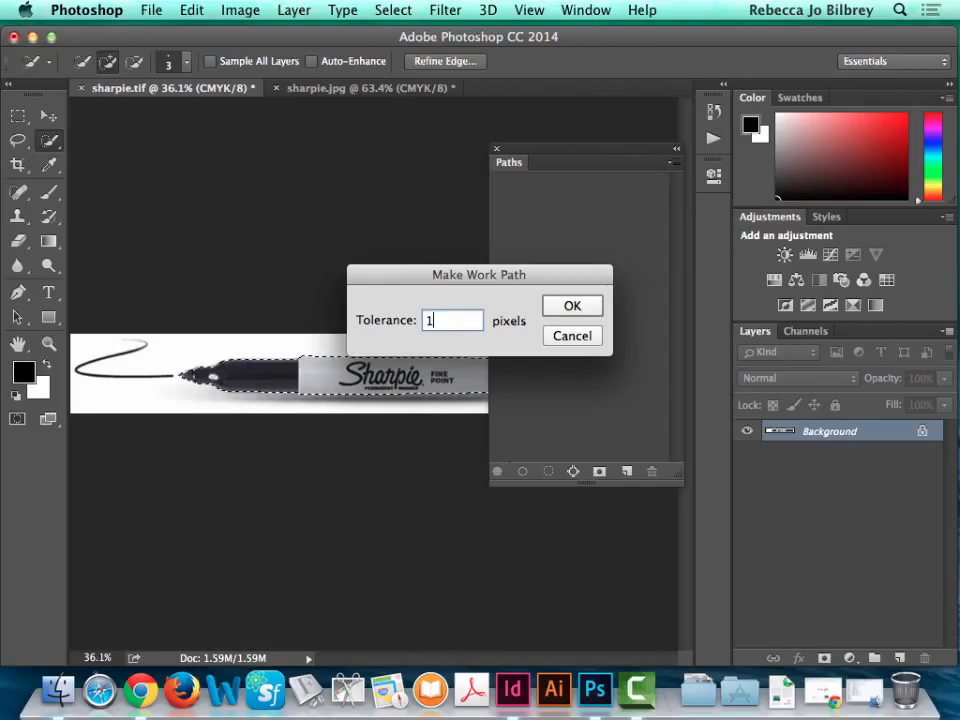
{"action": "left_click", "coordinate": [591, 308]}
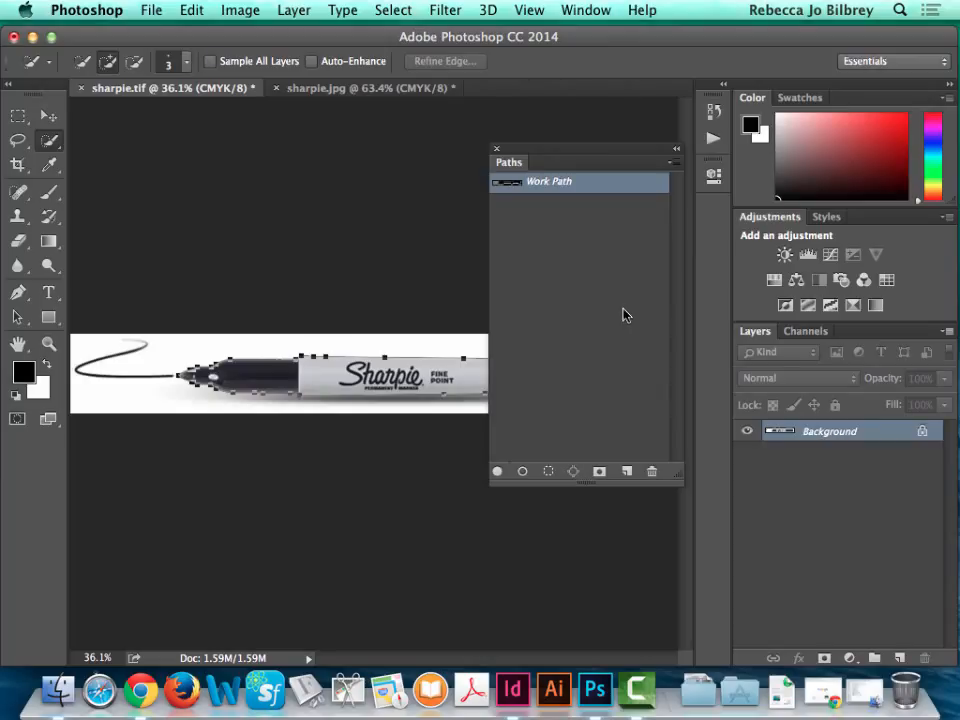
Save the pen's work path under the name Path 1.
{"action": "left_click", "coordinate": [674, 164]}
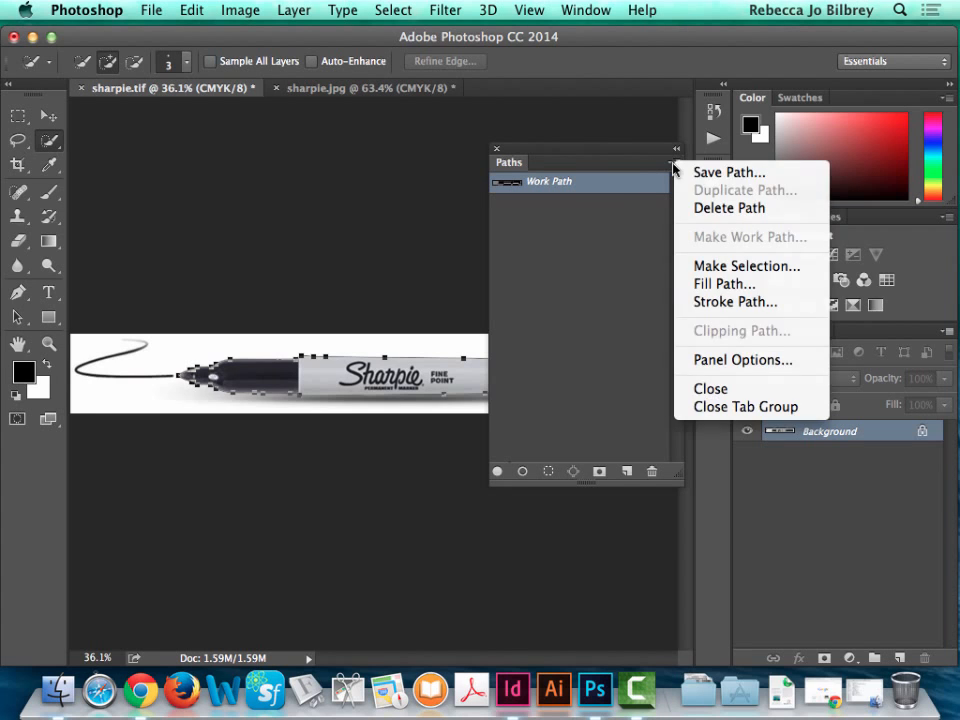
{"action": "left_click", "coordinate": [680, 170]}
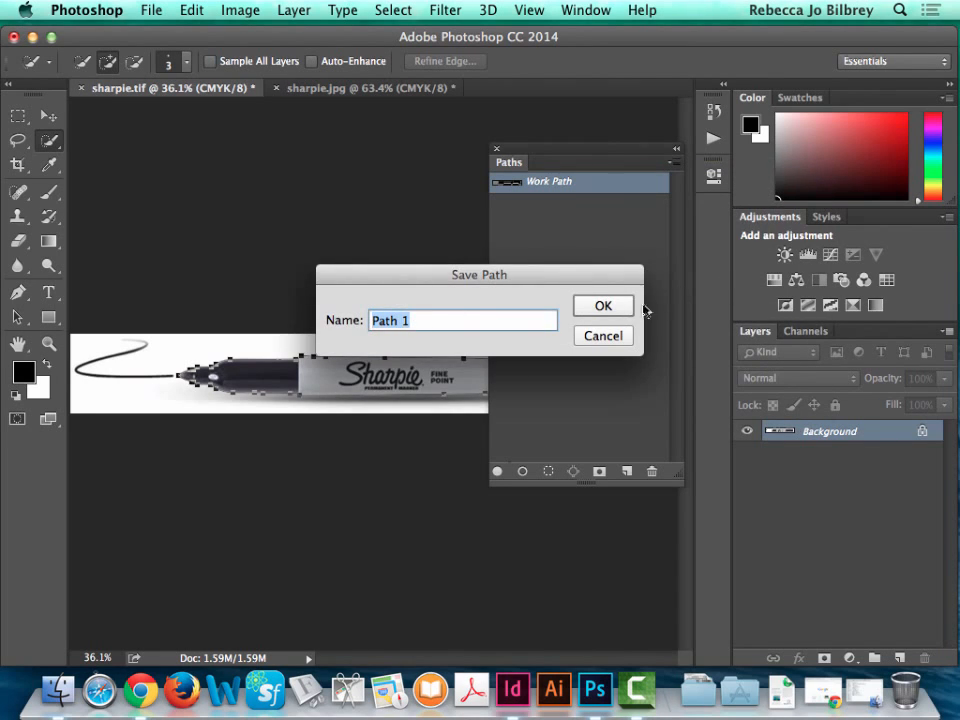
{"action": "left_click", "coordinate": [615, 307]}
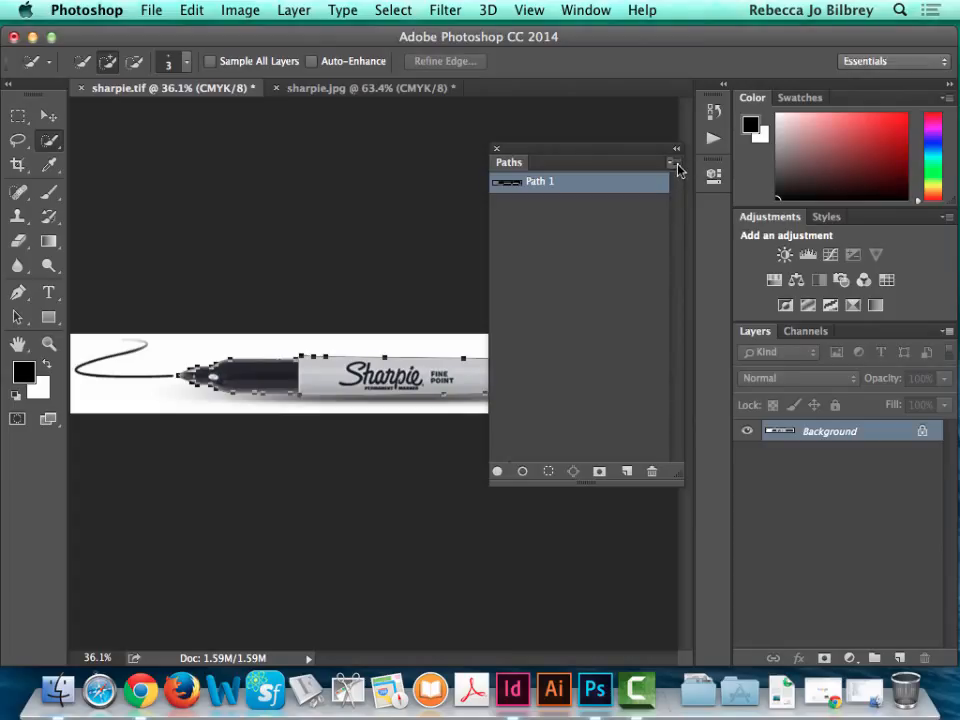
Make Path 1 the image's clipping path with the flatness left empty, and dock the Paths panel with Layers and Channels.
{"action": "left_click", "coordinate": [677, 168]}
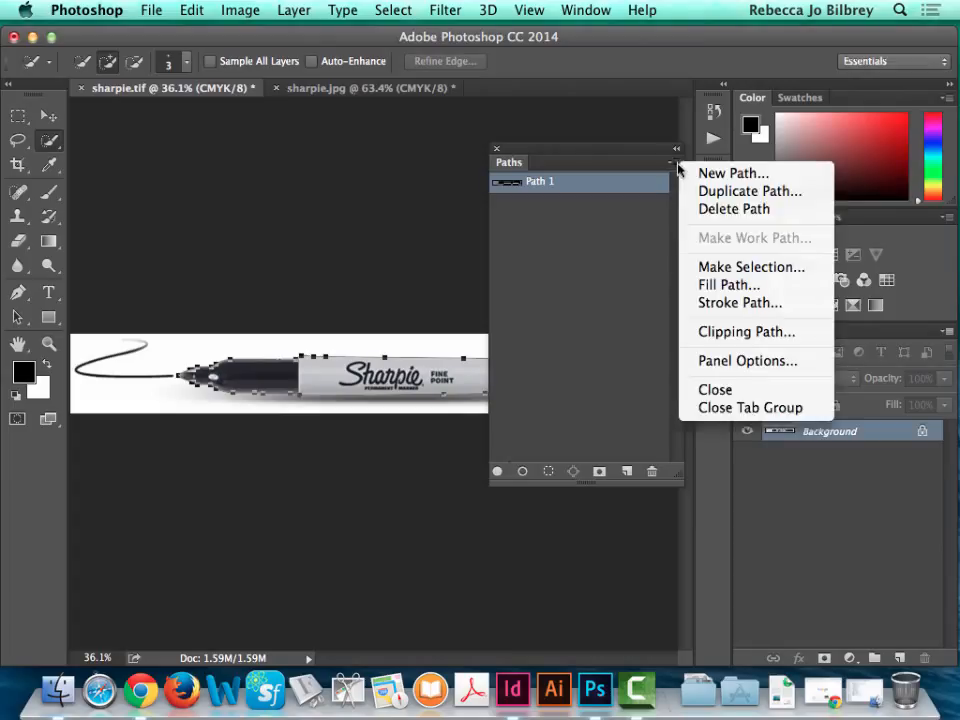
{"action": "left_click", "coordinate": [729, 331]}
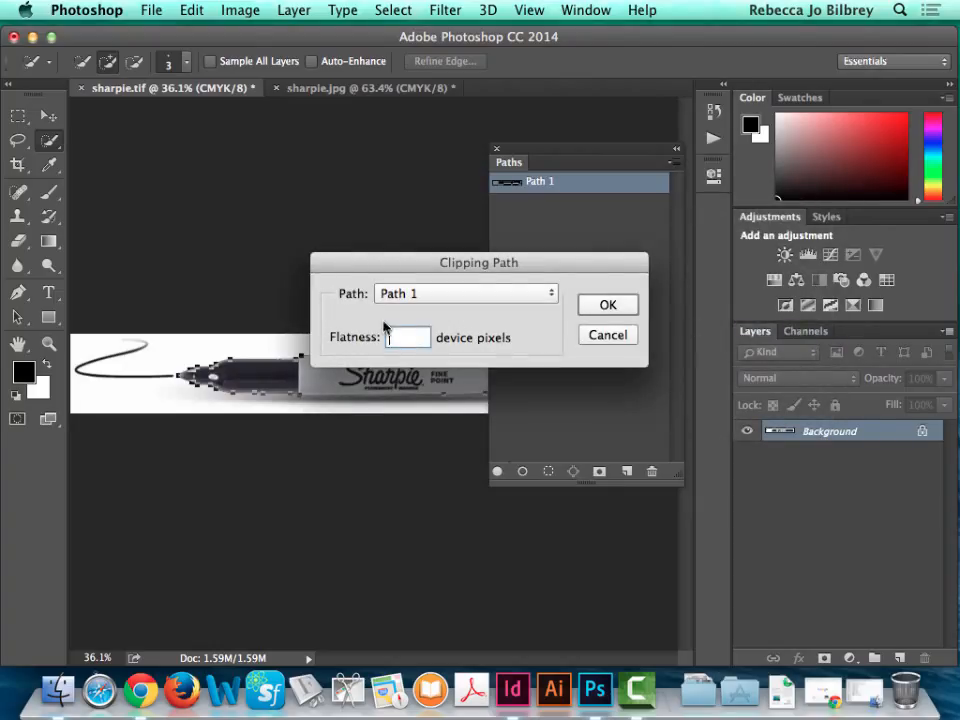
{"action": "left_click", "coordinate": [608, 306]}
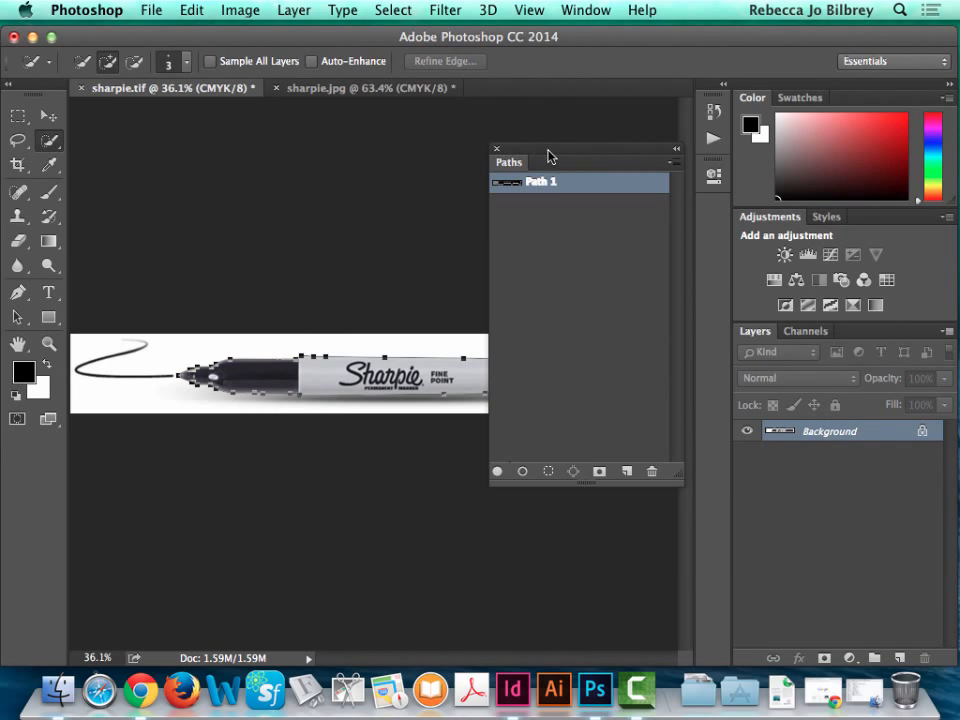
{"action": "left_click_drag", "start_coordinate": [512, 152], "coordinate": [830, 326]}
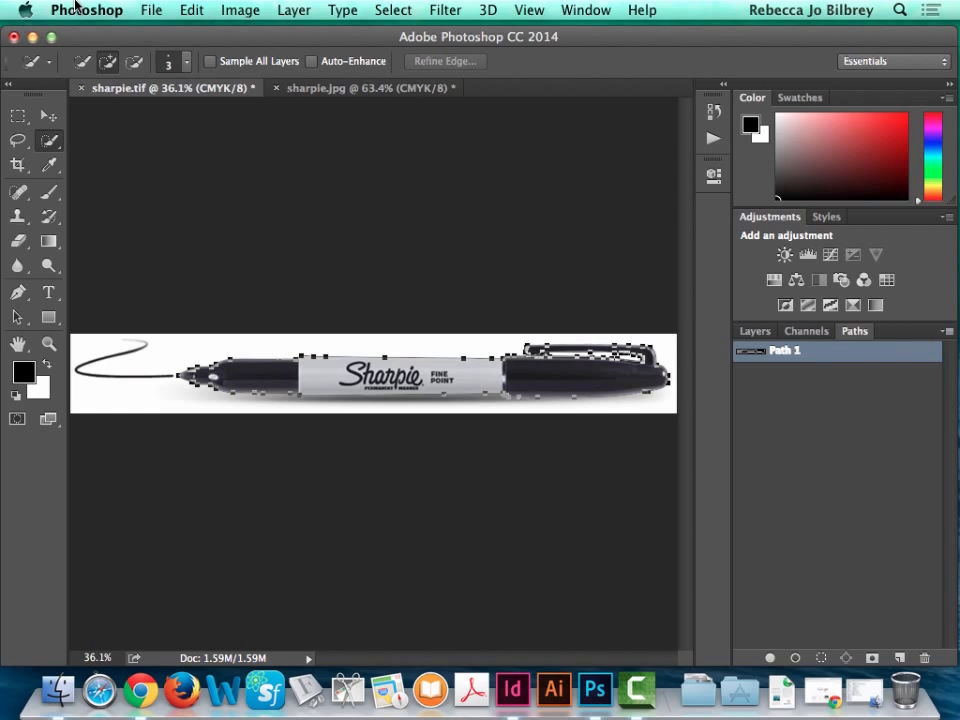
{"action": "left_click", "coordinate": [151, 11]}
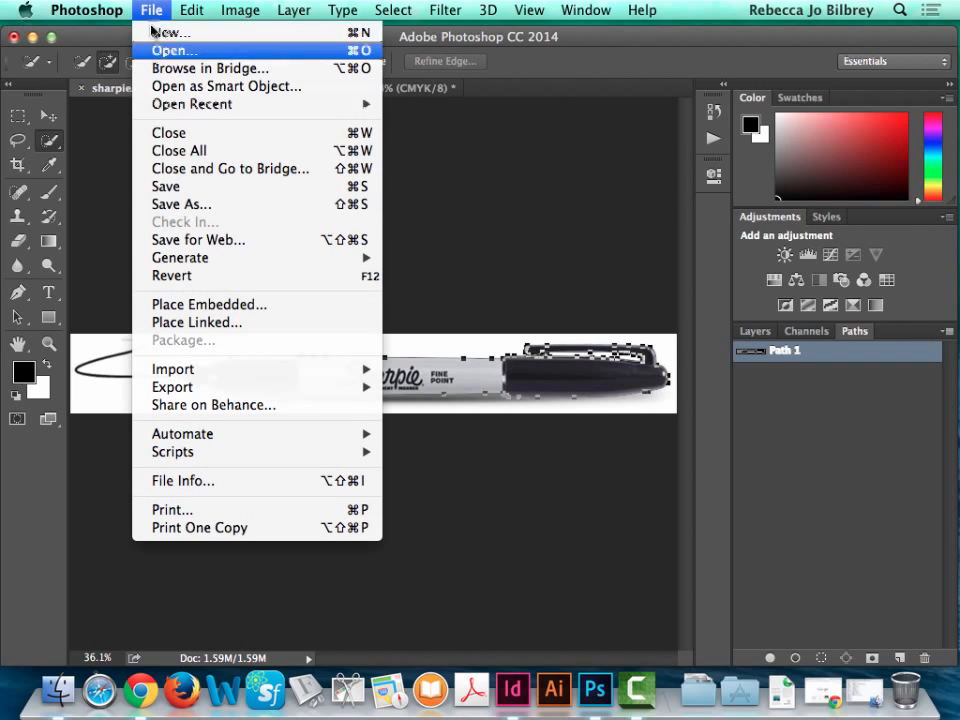
{"action": "left_click", "coordinate": [185, 206]}
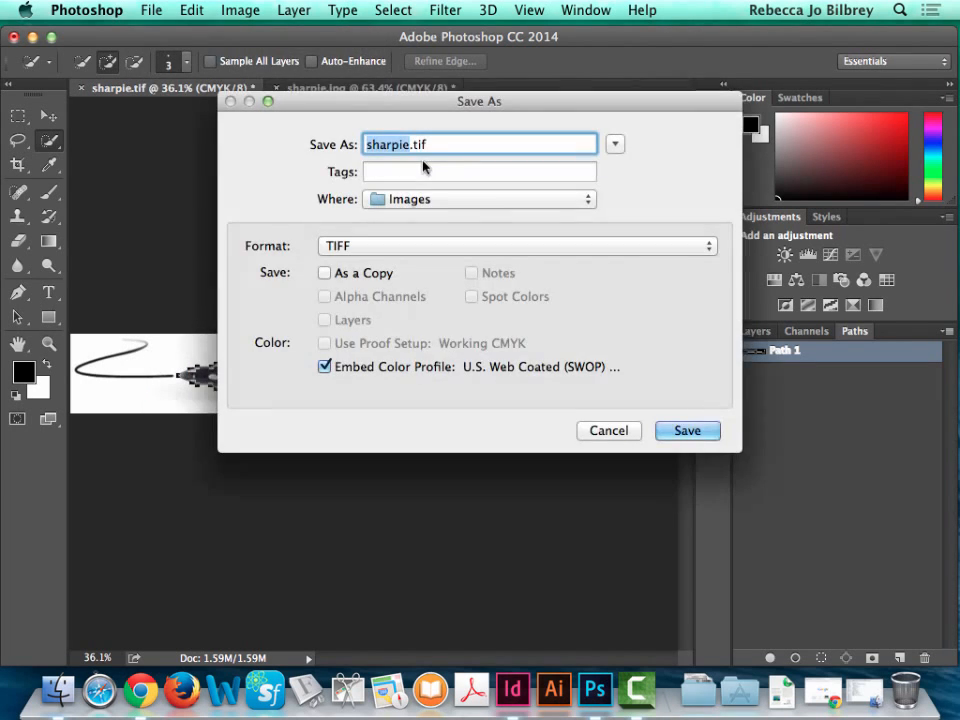
{"action": "left_click", "coordinate": [397, 244]}
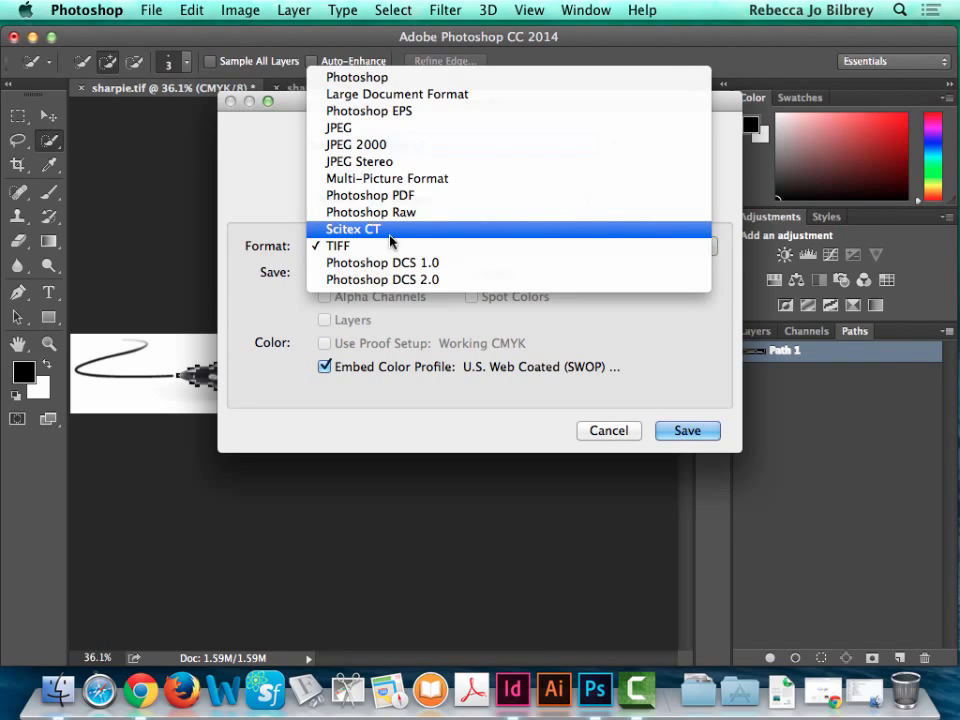
{"action": "left_click", "coordinate": [384, 112]}
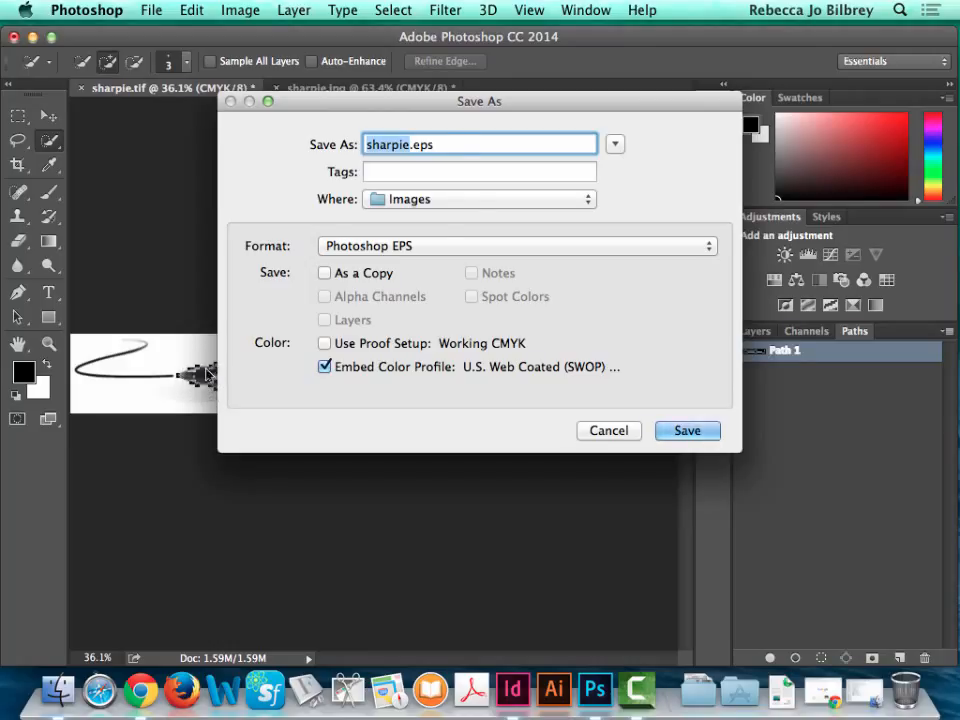
{"action": "left_click", "coordinate": [438, 144]}
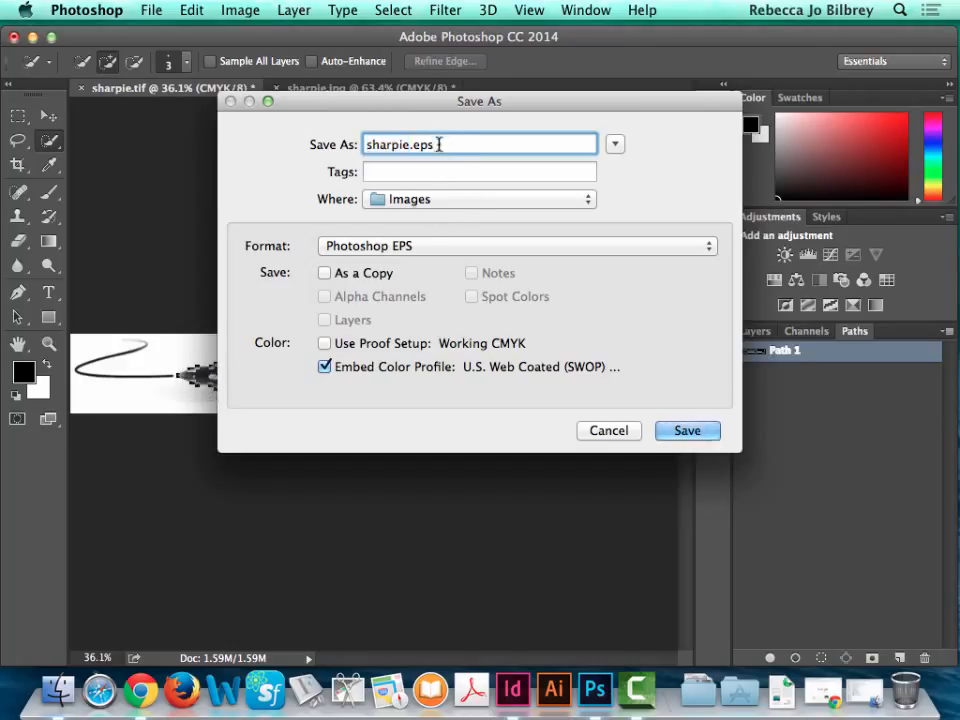
{"action": "left_click_drag", "start_coordinate": [438, 144], "coordinate": [407, 147]}
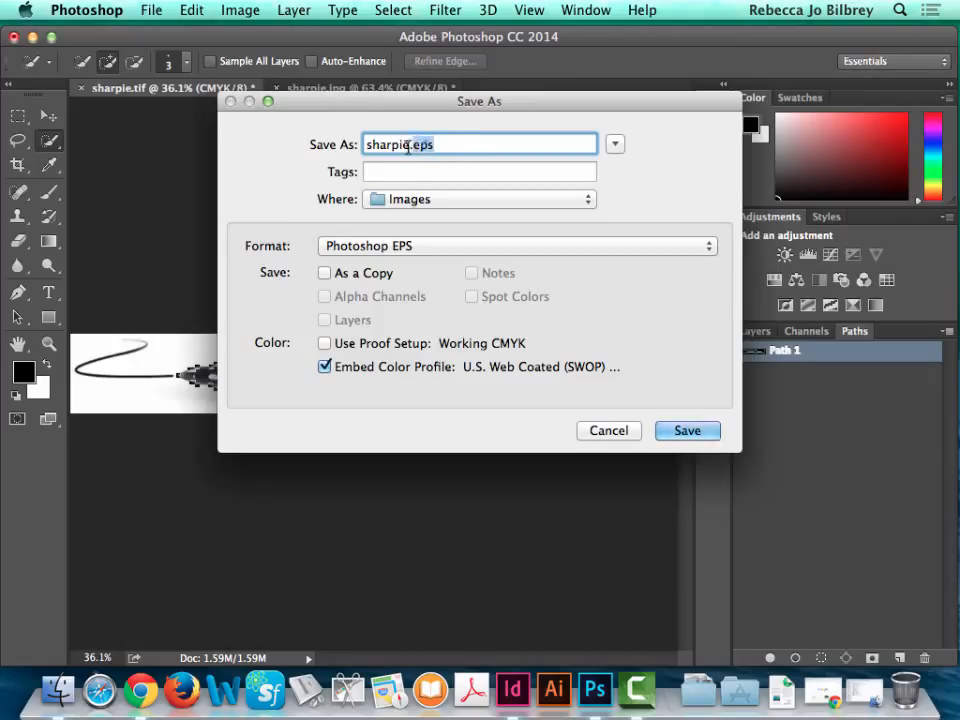
{"action": "left_click", "coordinate": [686, 431]}
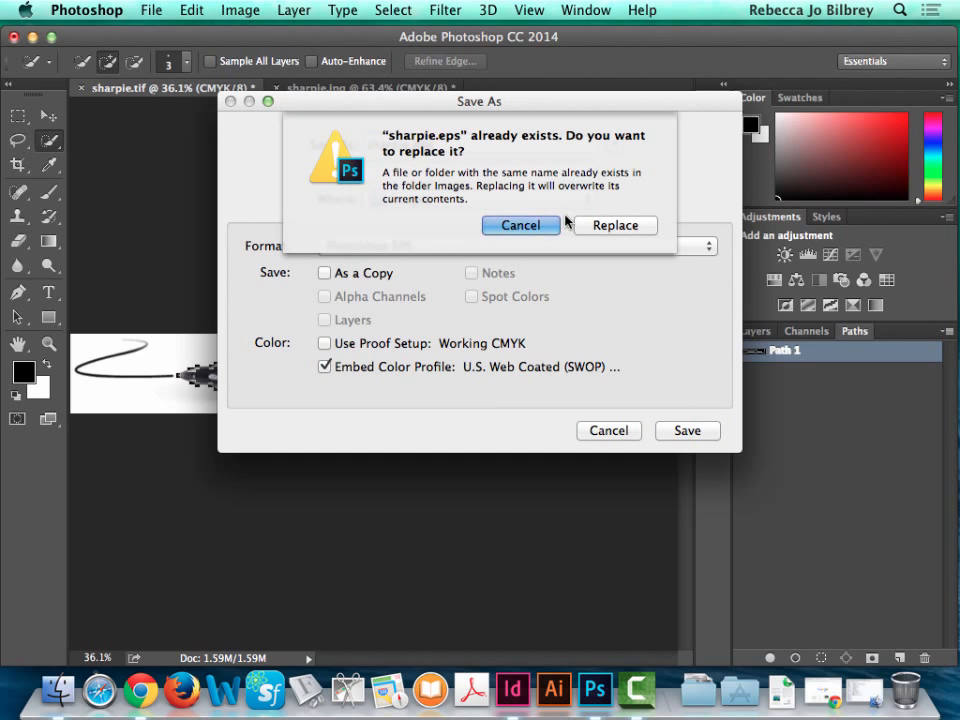
{"action": "left_click", "coordinate": [540, 229]}
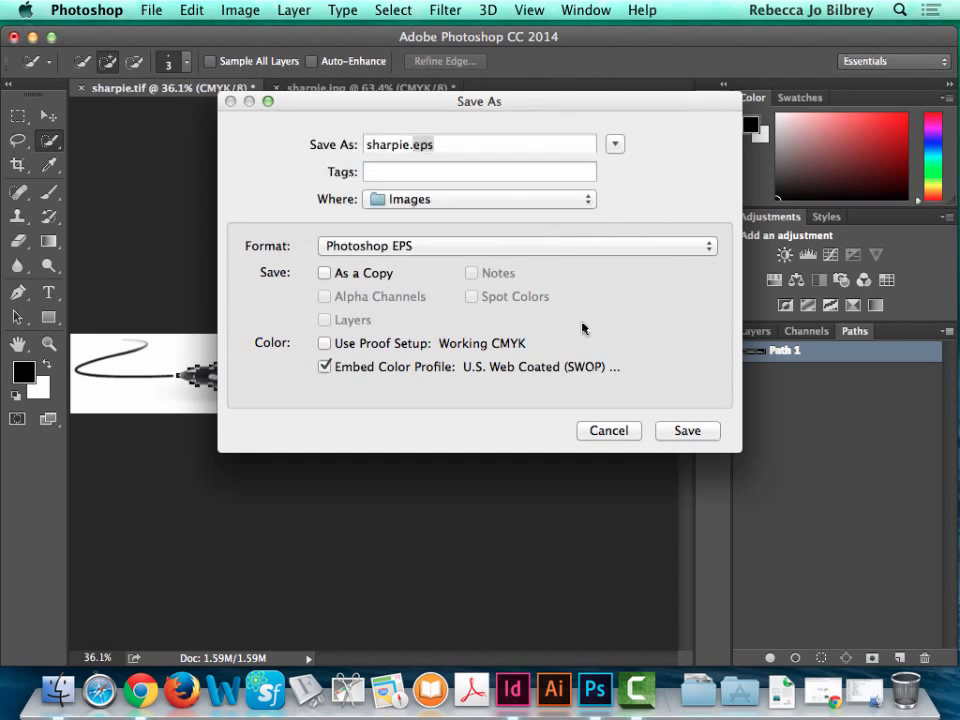
{"action": "left_click", "coordinate": [612, 432]}
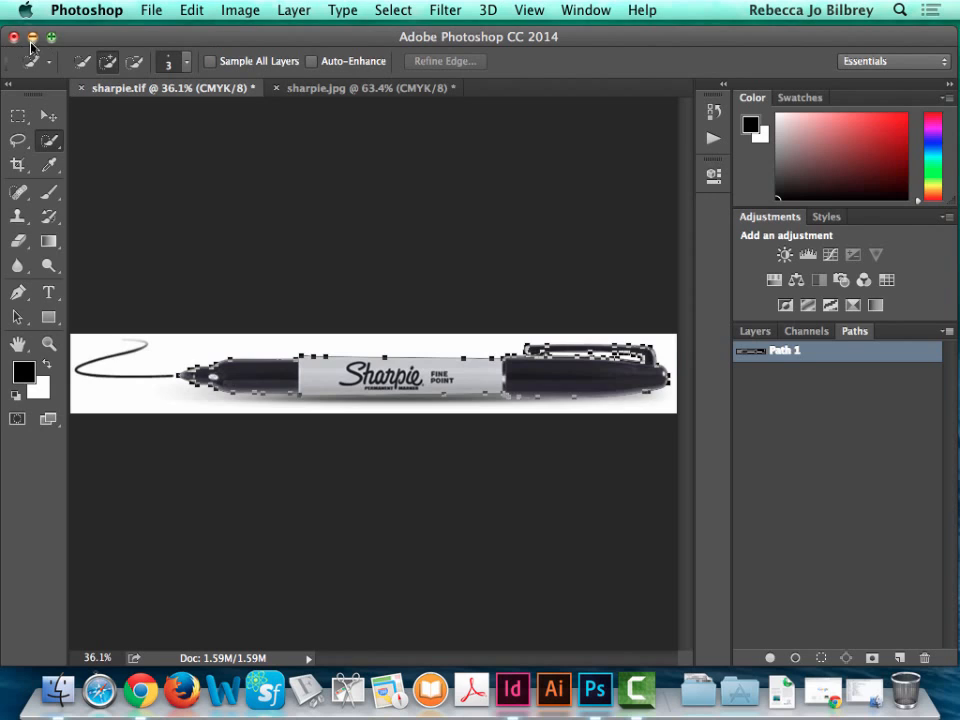
Minimize Photoshop and locate the existing sharpie.eps in the project's Images folder in Finder.
{"action": "left_click", "coordinate": [32, 38]}
{"action": "left_click", "coordinate": [252, 268]}
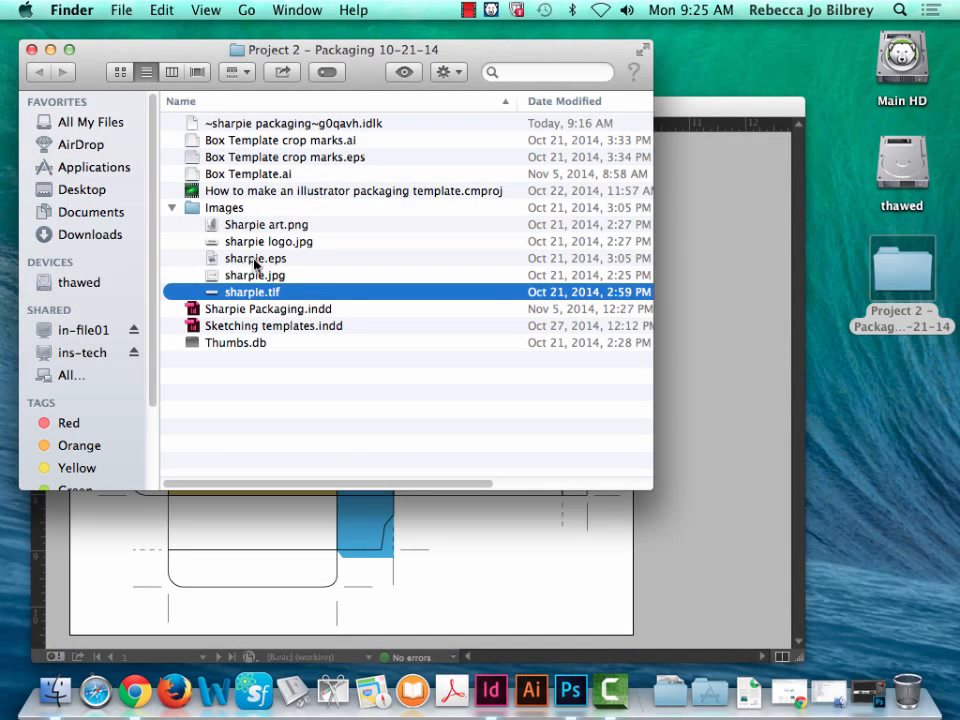
{"action": "left_click", "coordinate": [255, 259]}
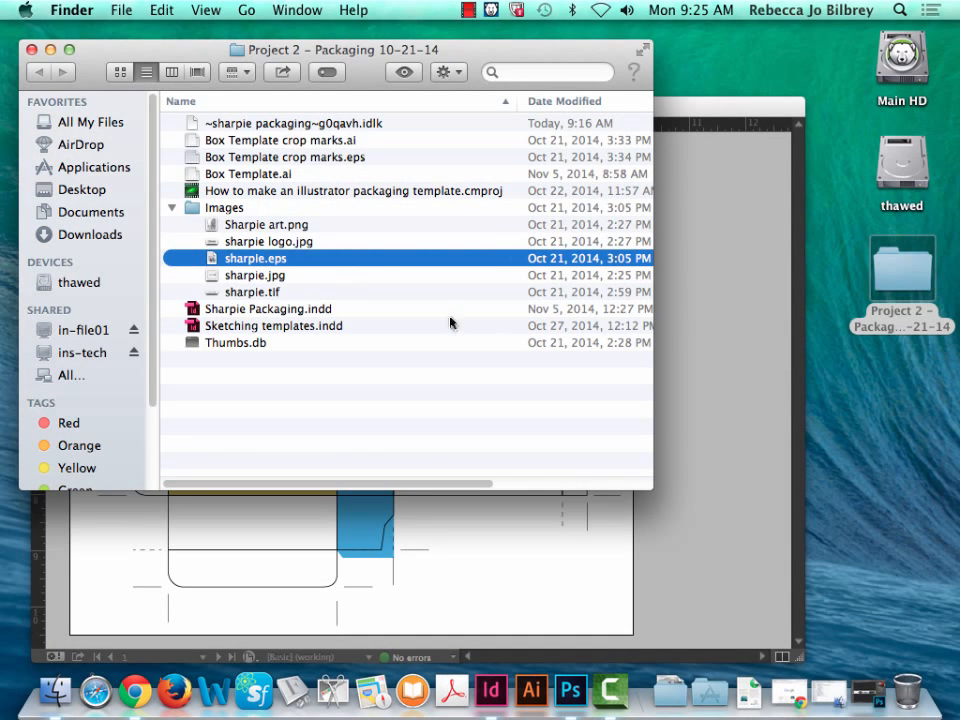
In InDesign's Sharpie Packaging layout, delete the pen picture from the blue side panel and place sharpie.eps near the page's top-left corner.
{"action": "left_click", "coordinate": [692, 115]}
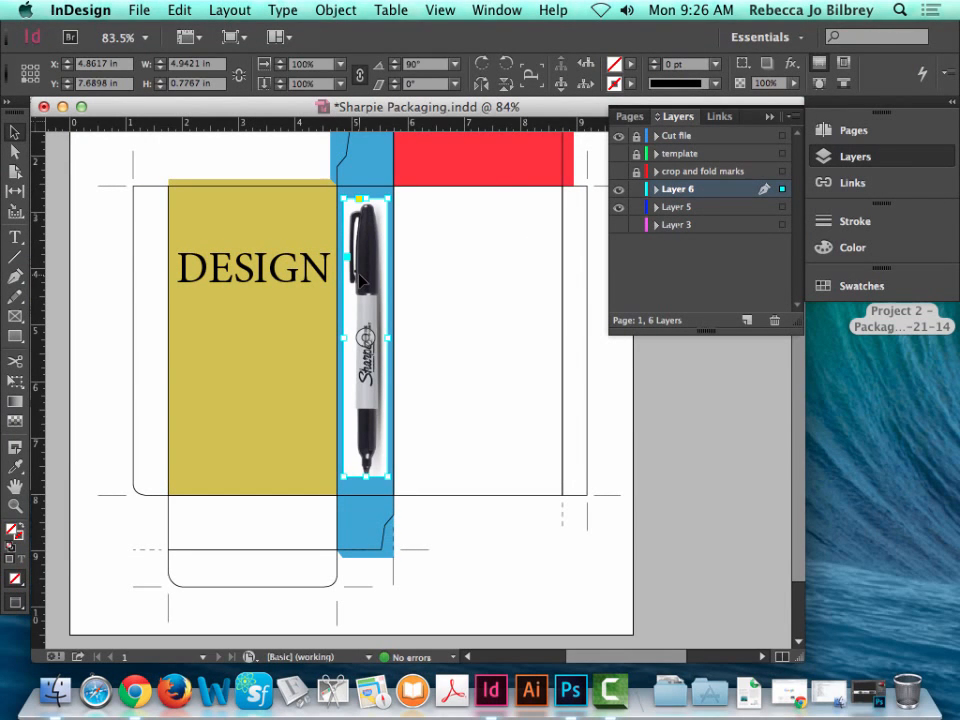
{"action": "key", "text": "Delete"}
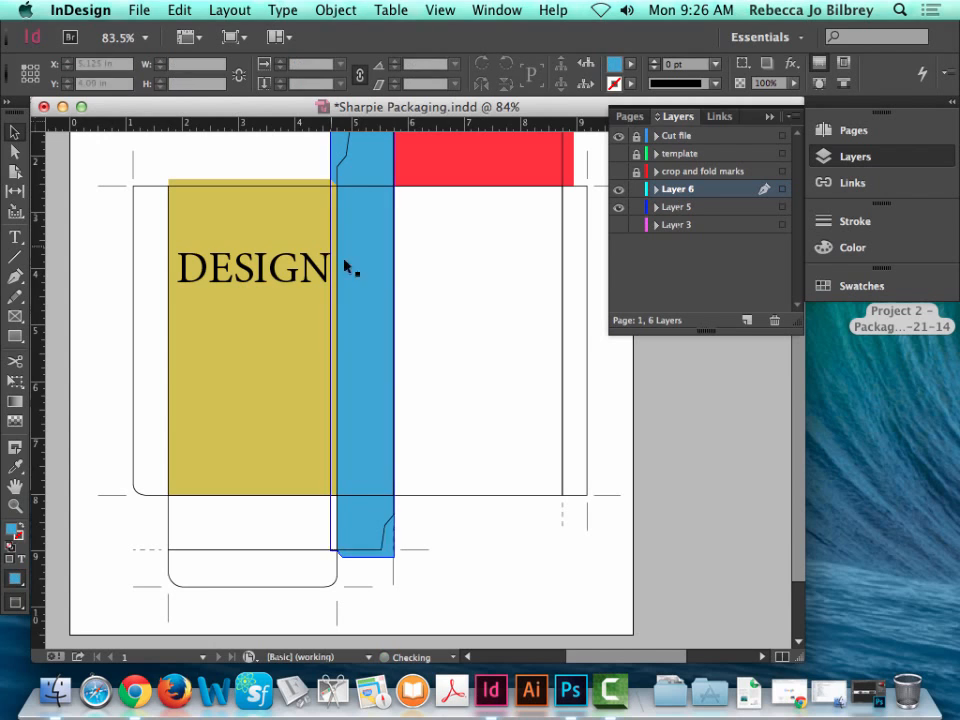
{"action": "left_click", "coordinate": [138, 10]}
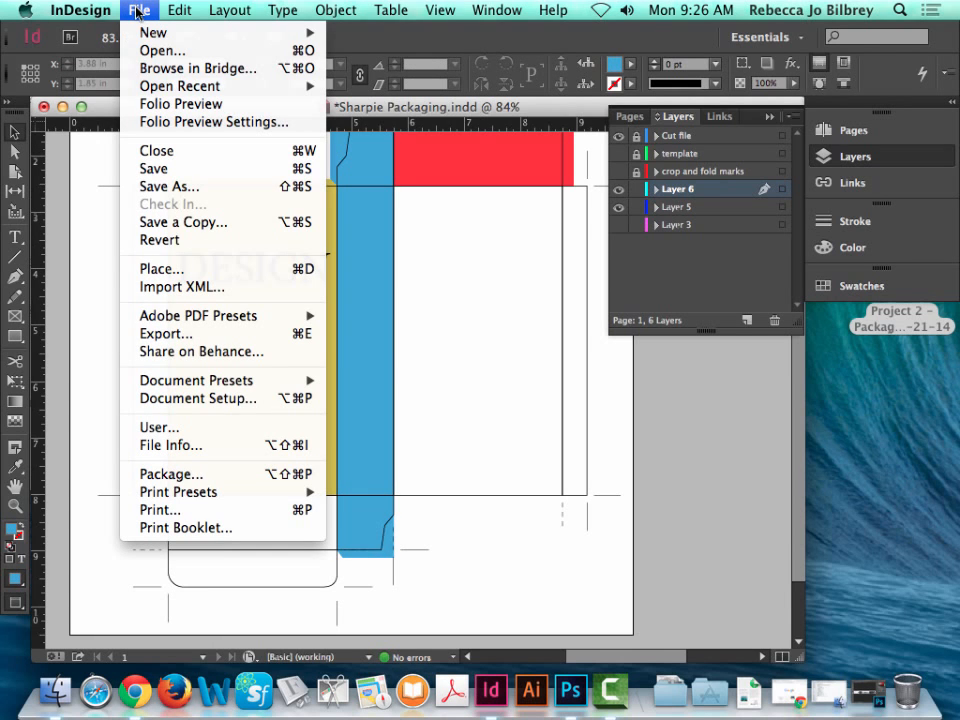
{"action": "left_click", "coordinate": [176, 268]}
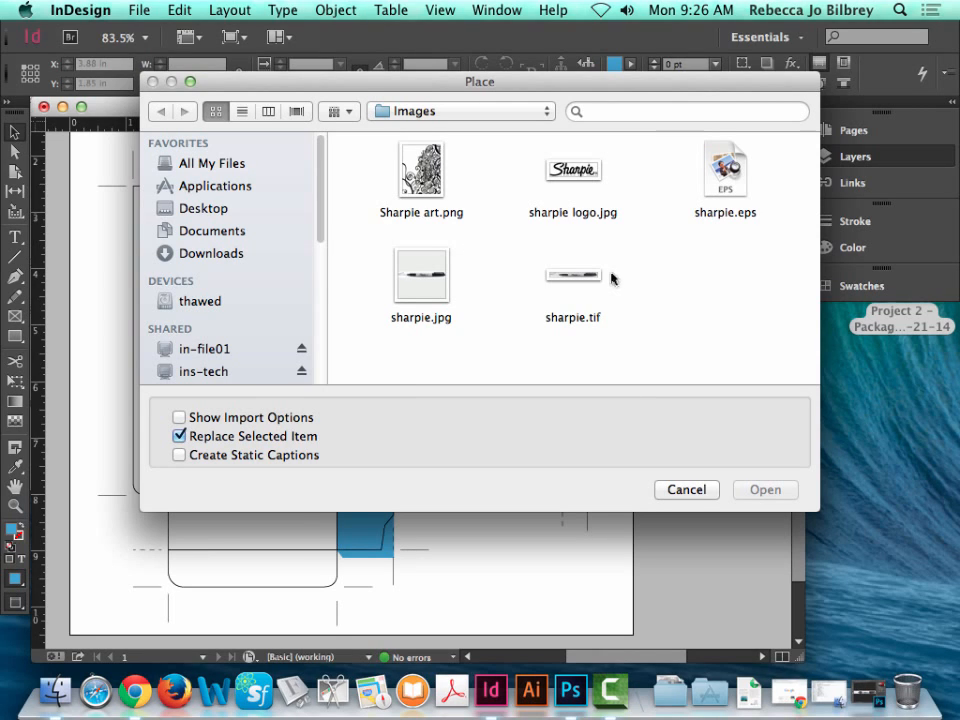
{"action": "left_click", "coordinate": [722, 172]}
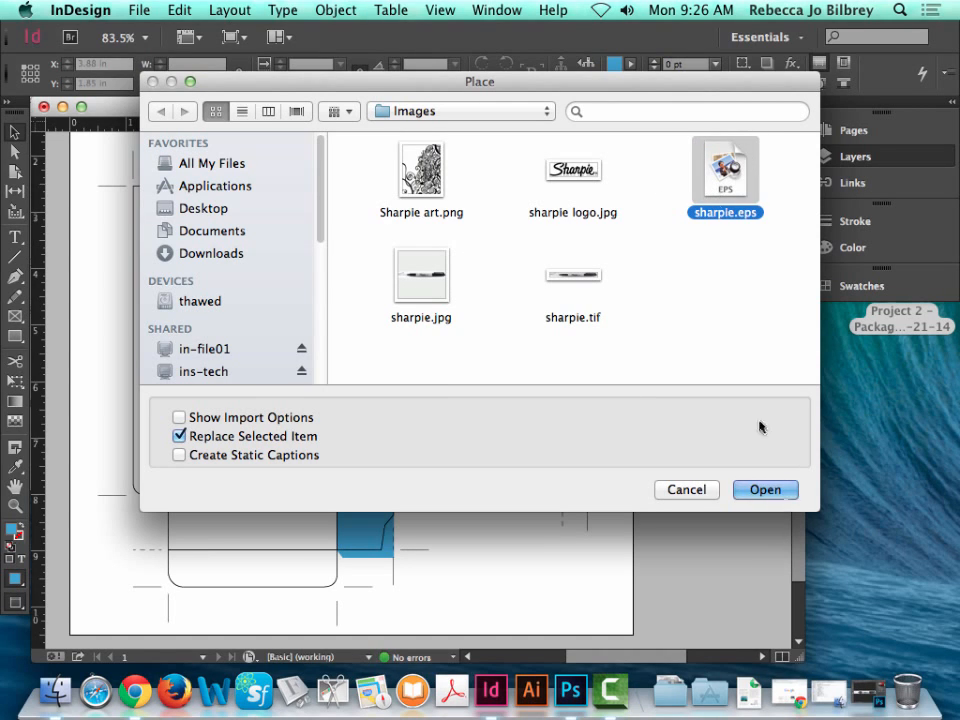
{"action": "left_click", "coordinate": [765, 489]}
{"action": "scroll", "coordinate": [280, 260], "scroll_direction": "down", "scroll_amount": 1}
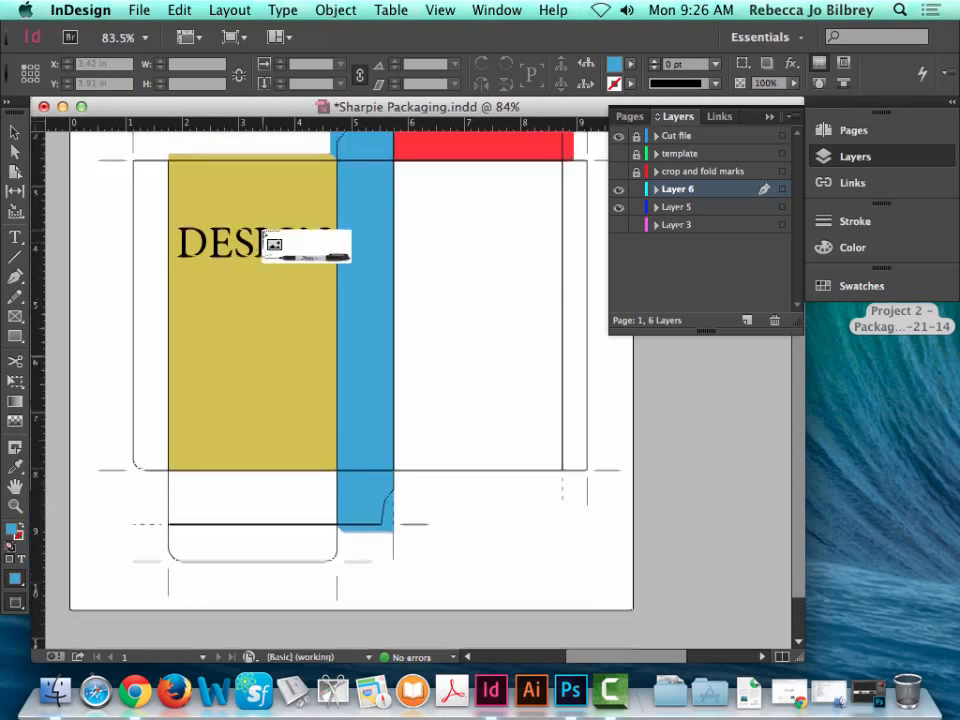
{"action": "scroll", "coordinate": [199, 262], "scroll_direction": "up", "scroll_amount": 5}
{"action": "left_click", "coordinate": [120, 242]}
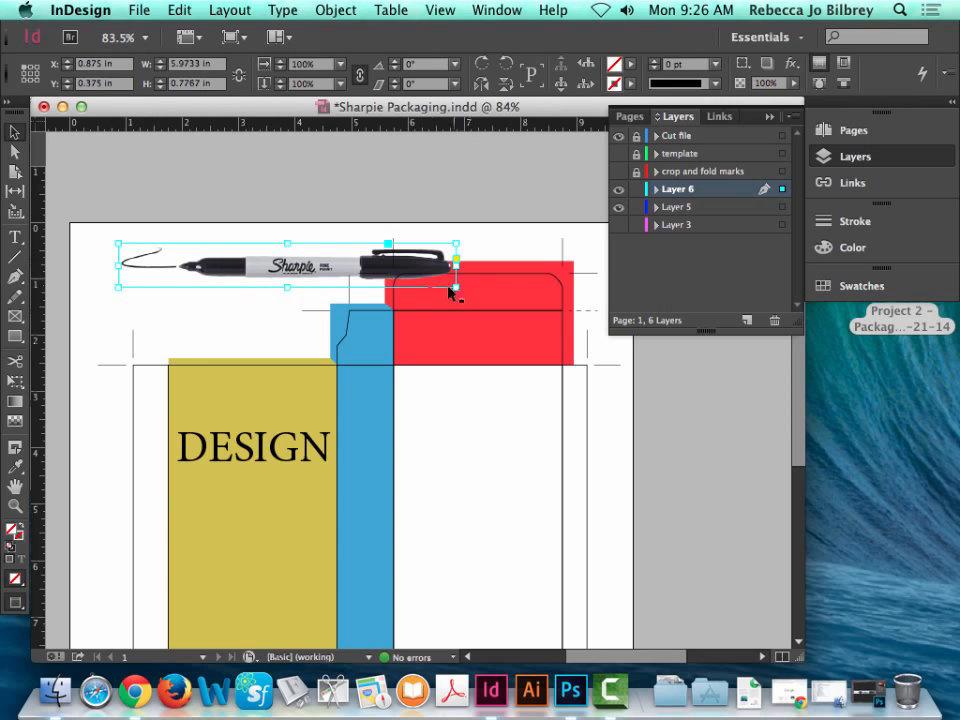
Try to move the placed pen down over the box panels by its content grabber, undoing each move.
{"action": "left_click_drag", "start_coordinate": [292, 270], "coordinate": [281, 438]}
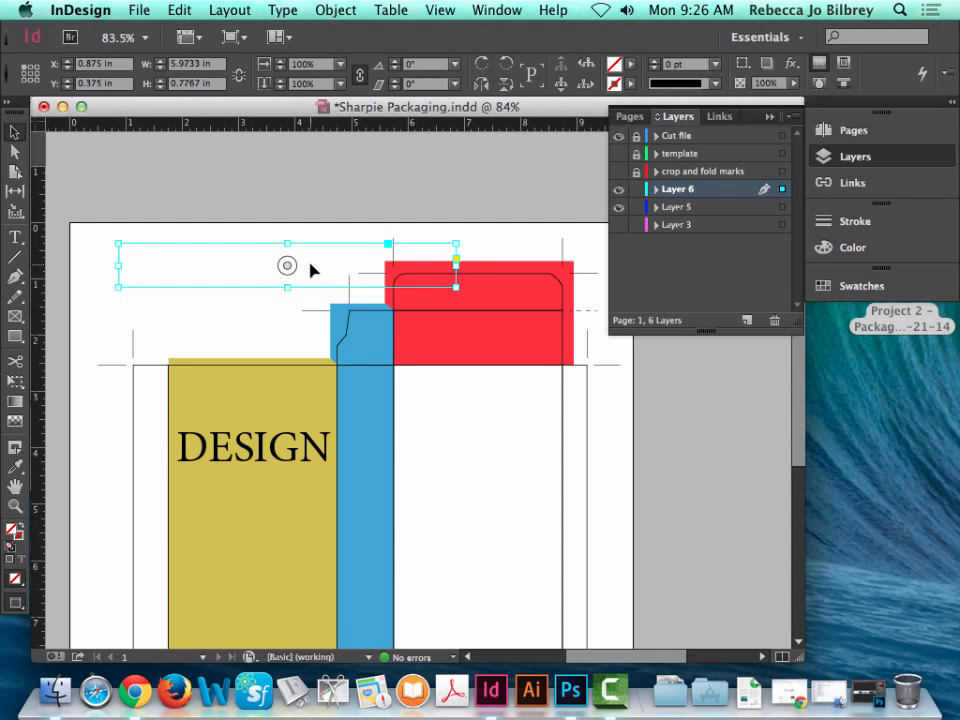
{"action": "left_click_drag", "start_coordinate": [312, 270], "coordinate": [272, 511]}
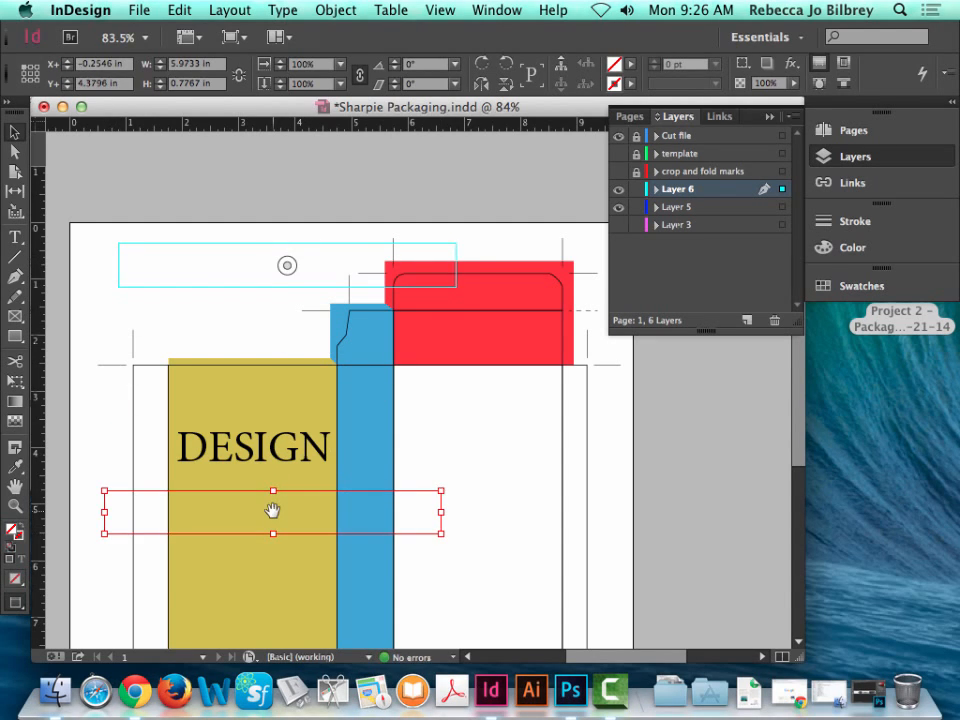
{"action": "key", "text": "super+z"}
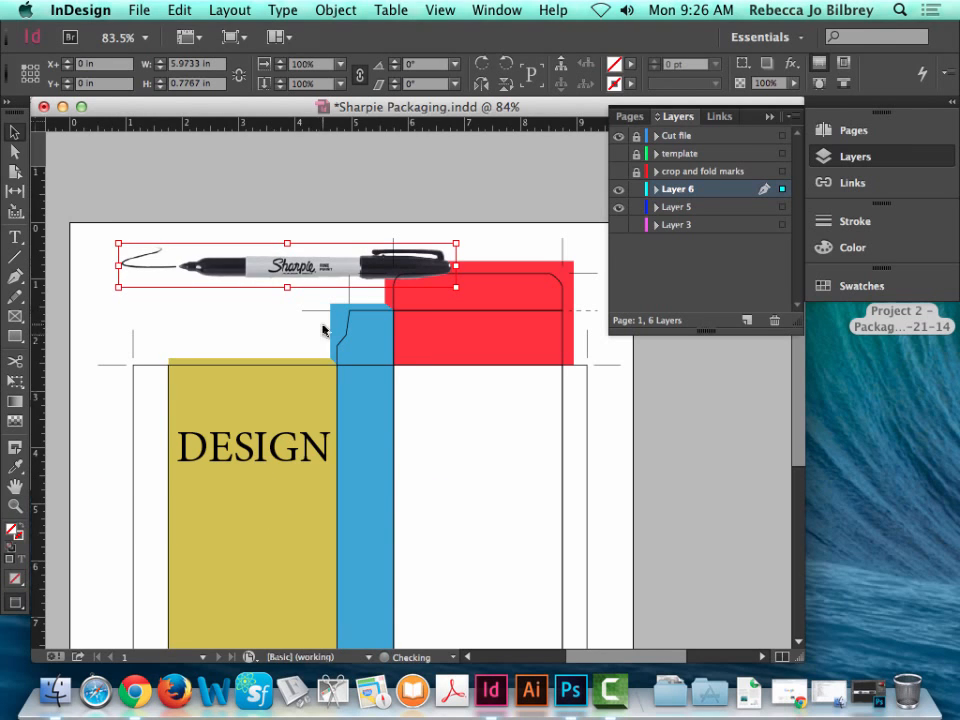
{"action": "left_click_drag", "start_coordinate": [295, 267], "coordinate": [430, 525]}
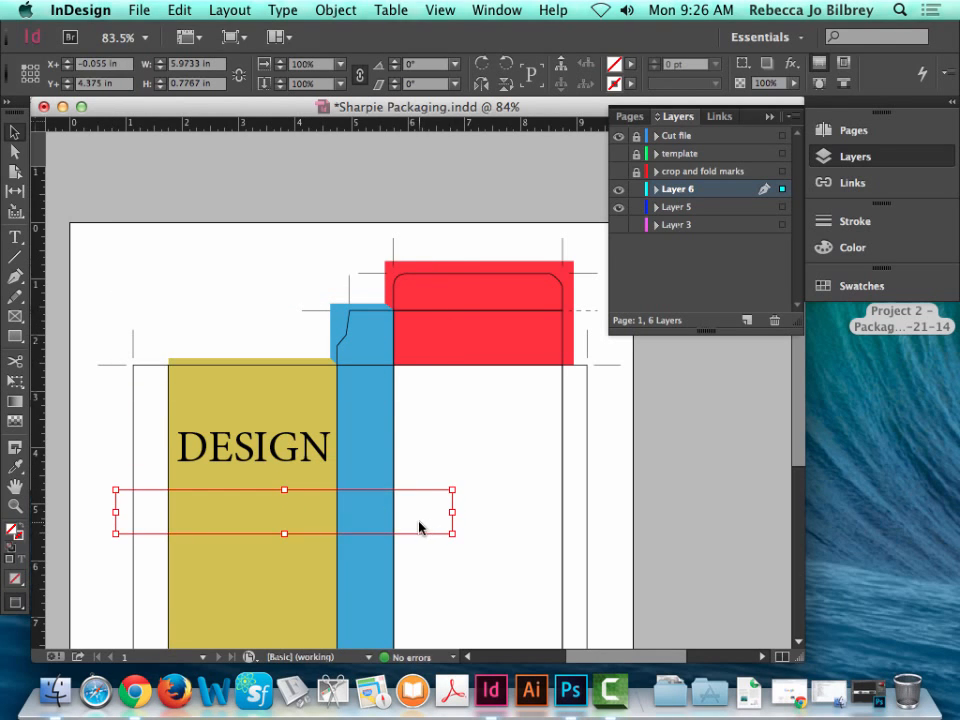
{"action": "key", "text": "super+z"}
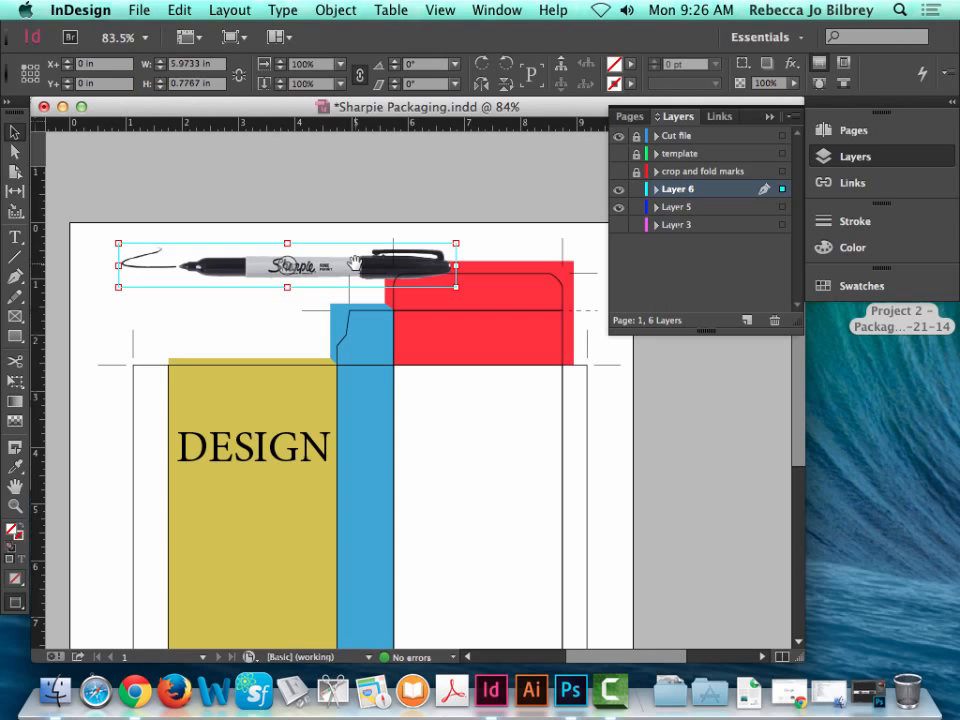
{"action": "left_click_drag", "start_coordinate": [355, 263], "coordinate": [399, 385]}
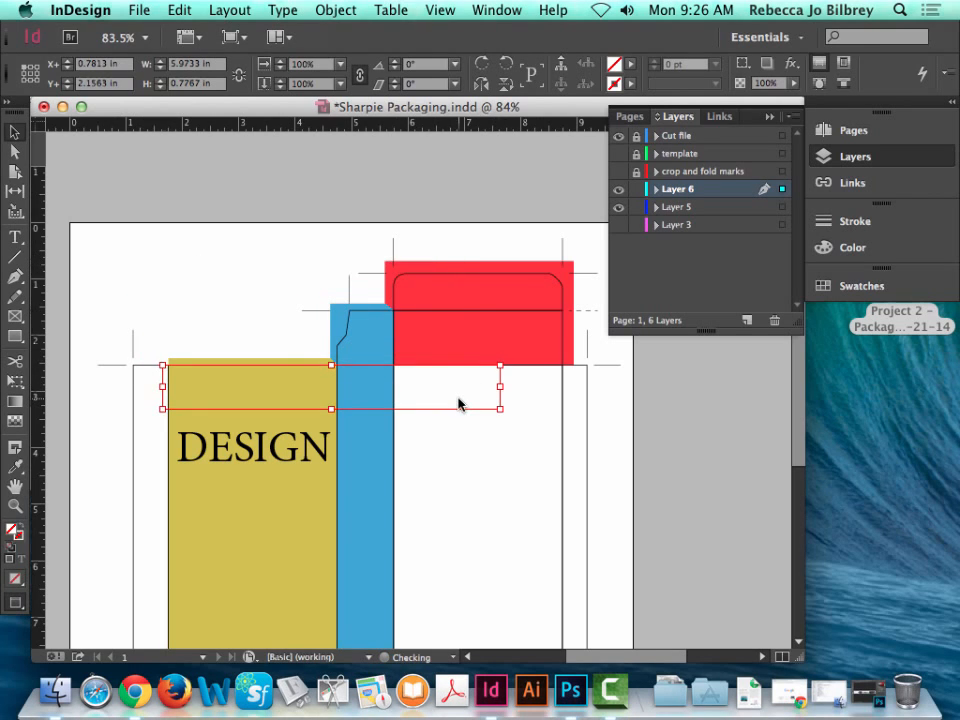
{"action": "key", "text": "super+z"}
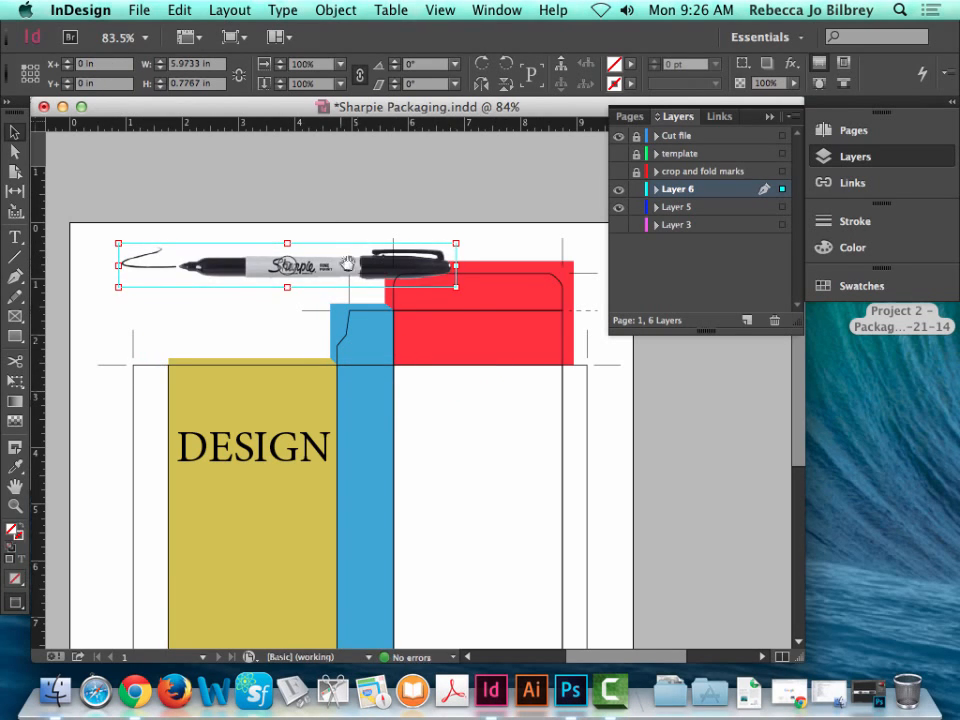
{"action": "left_click_drag", "start_coordinate": [329, 264], "coordinate": [364, 356]}
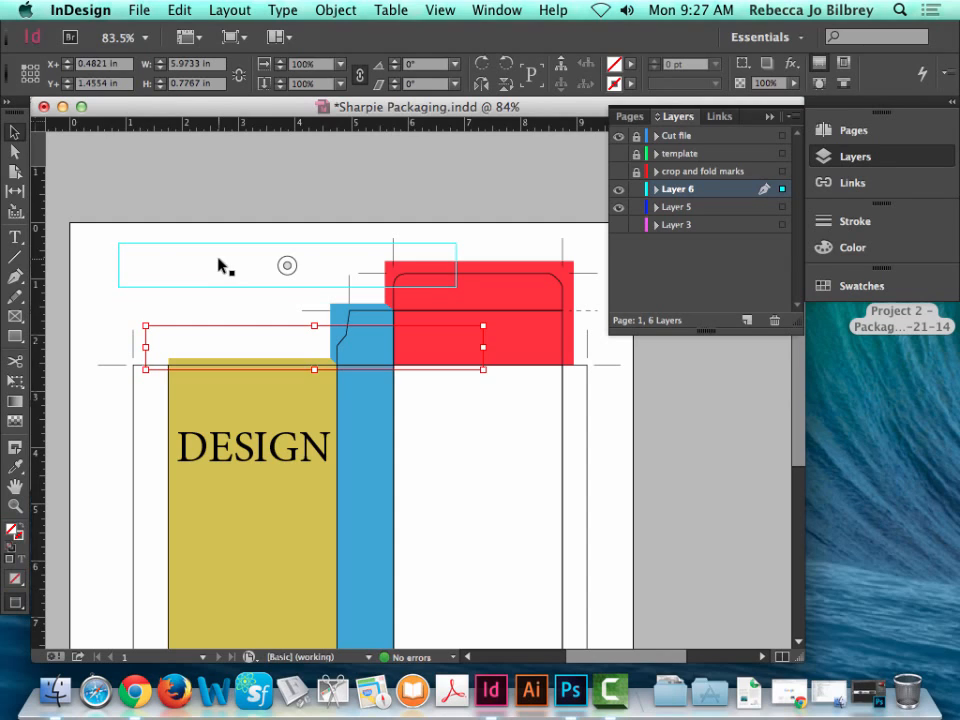
{"action": "key", "text": "super+z"}
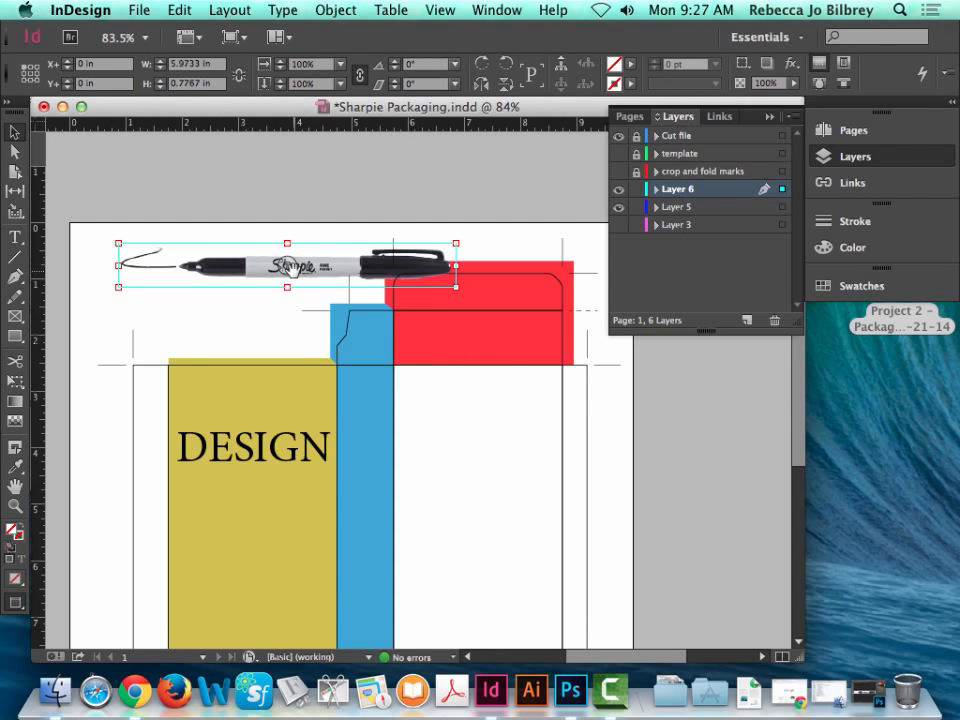
Hide the content grabber for pictures in the layout view.
{"action": "left_click", "coordinate": [443, 10]}
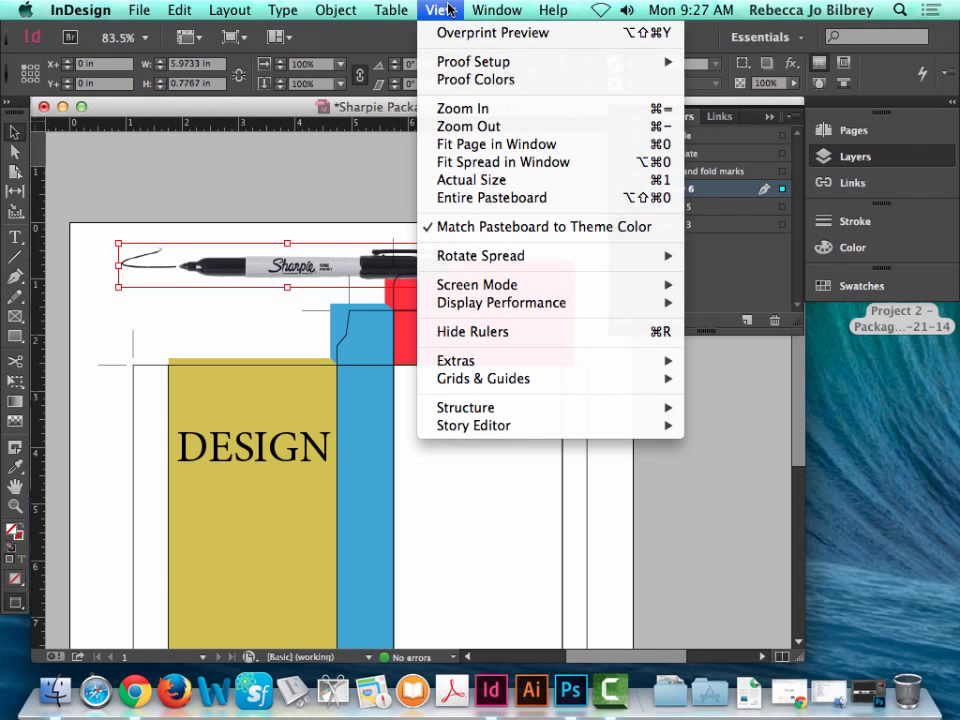
{"action": "mouse_move", "coordinate": [477, 360]}
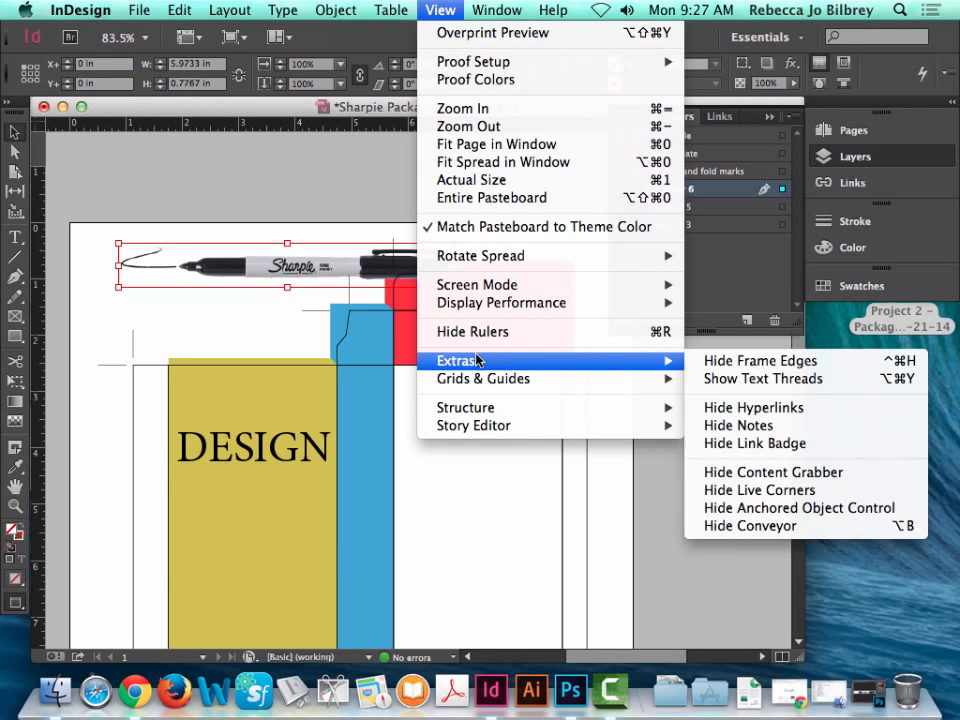
{"action": "left_click", "coordinate": [772, 472]}
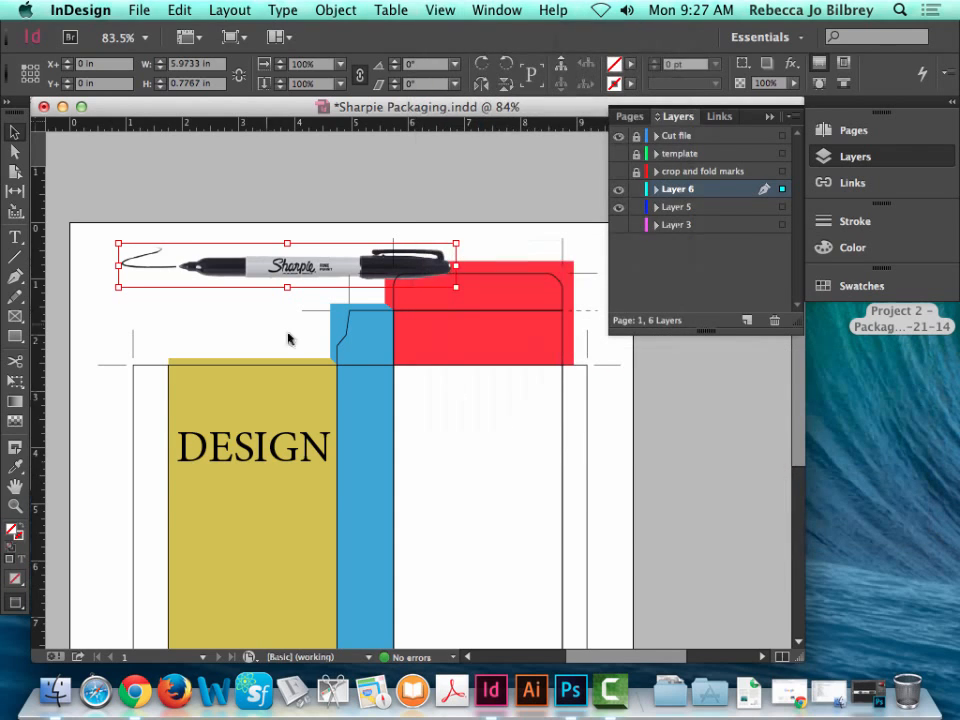
Try to move the pen picture down across the yellow and blue panels, and undo the move.
{"action": "left_click", "coordinate": [272, 263]}
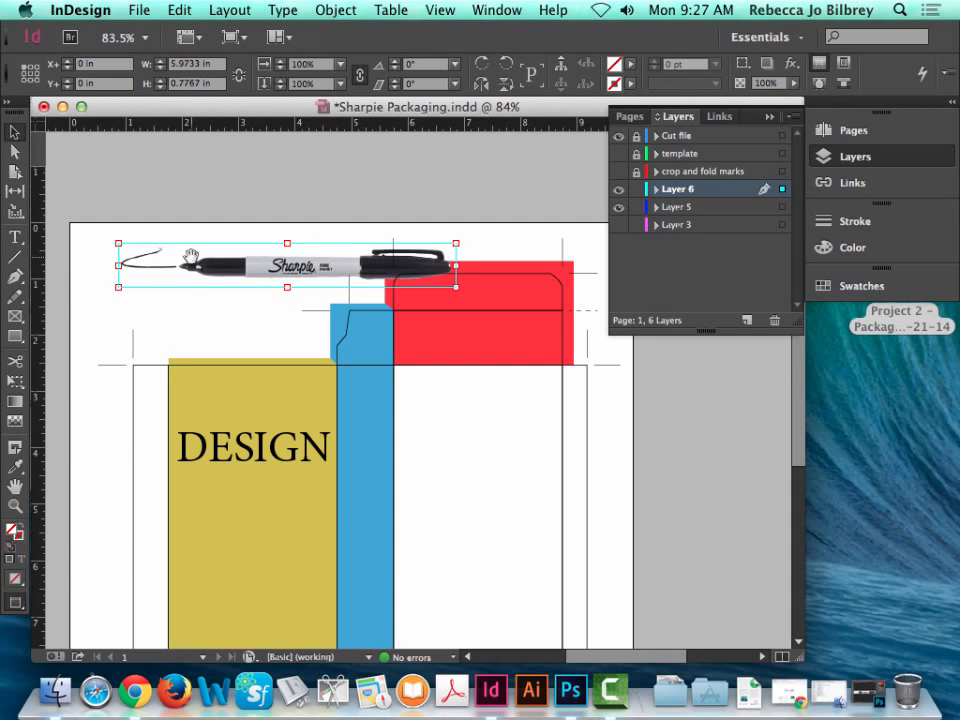
{"action": "left_click_drag", "start_coordinate": [188, 257], "coordinate": [319, 402]}
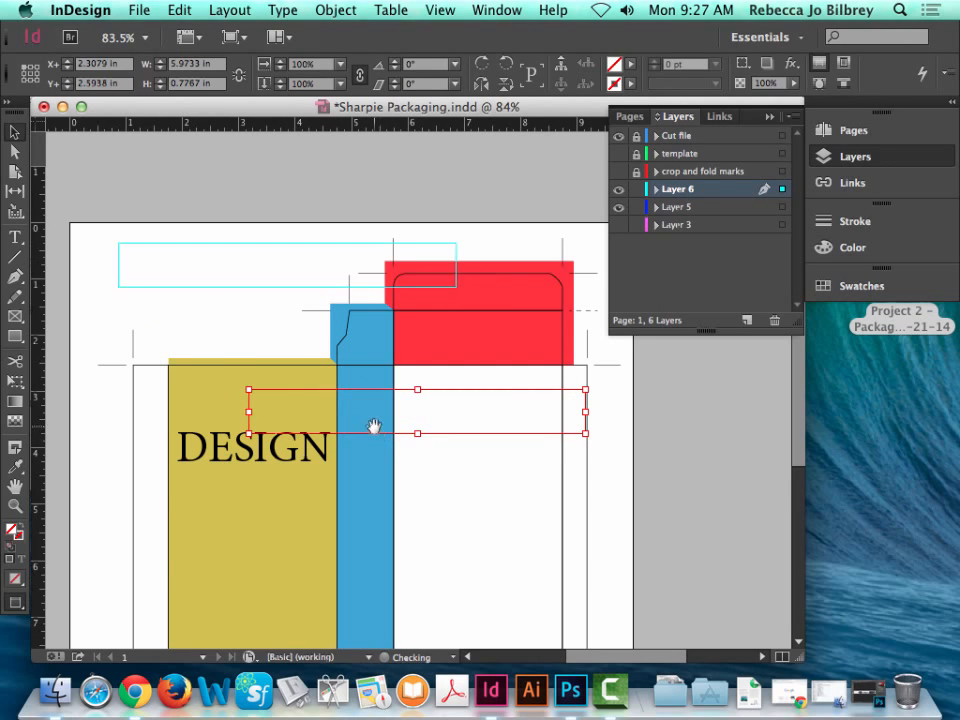
{"action": "key", "text": "super+z"}
Move the pen together with its frame down across the panels to about X 3.09 in, Y 3.97 in.
{"action": "left_click", "coordinate": [124, 199]}
{"action": "left_click", "coordinate": [160, 274]}
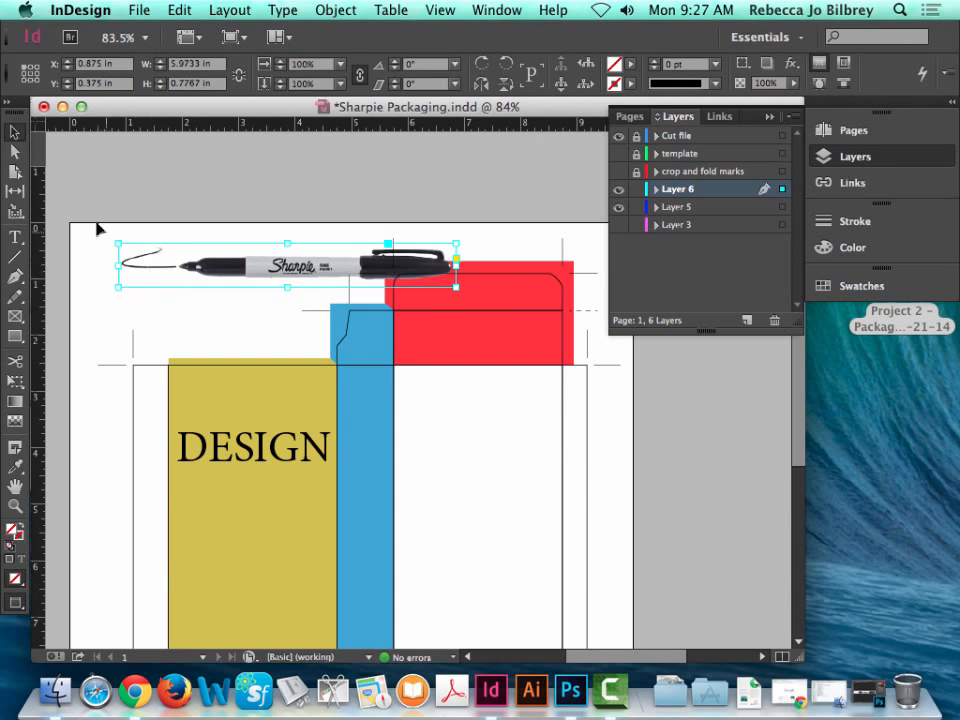
{"action": "left_click", "coordinate": [109, 191]}
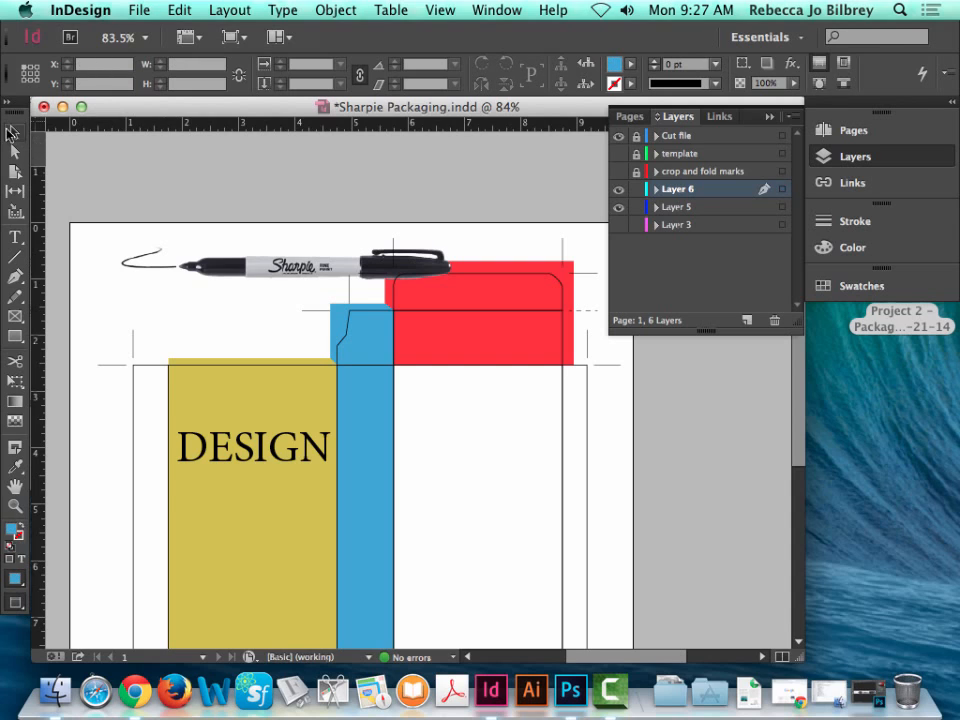
{"action": "left_click", "coordinate": [15, 133]}
{"action": "left_click_drag", "start_coordinate": [240, 279], "coordinate": [348, 476]}
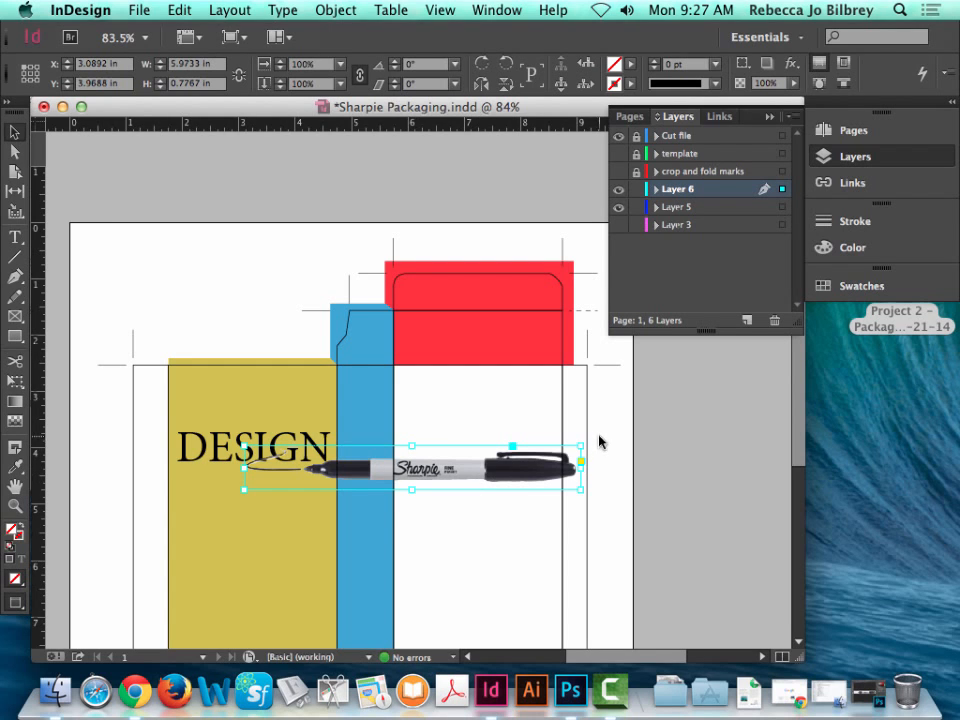
Rotate the pen to 90° upright on the blue side panel and crop its ink squiggle to a frame about 4.94 in long.
{"action": "left_click_drag", "start_coordinate": [587, 441], "coordinate": [388, 426]}
{"action": "scroll", "coordinate": [448, 340], "scroll_direction": "down", "scroll_amount": 3}
{"action": "left_click_drag", "start_coordinate": [361, 545], "coordinate": [369, 480]}
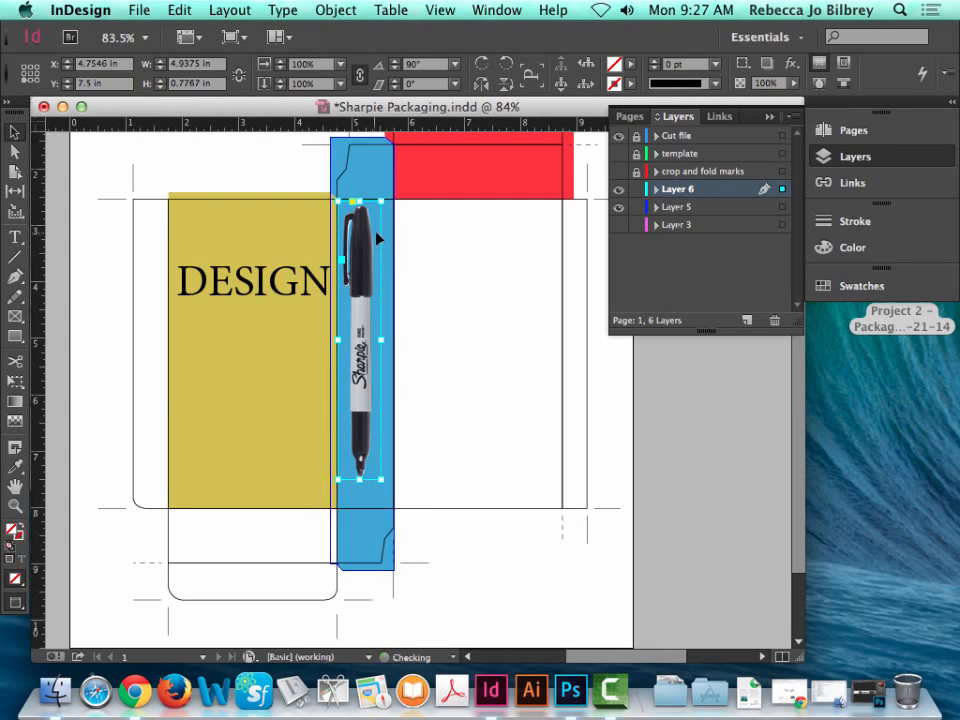
{"action": "left_click_drag", "start_coordinate": [368, 246], "coordinate": [375, 257]}
{"action": "left_click", "coordinate": [720, 441]}
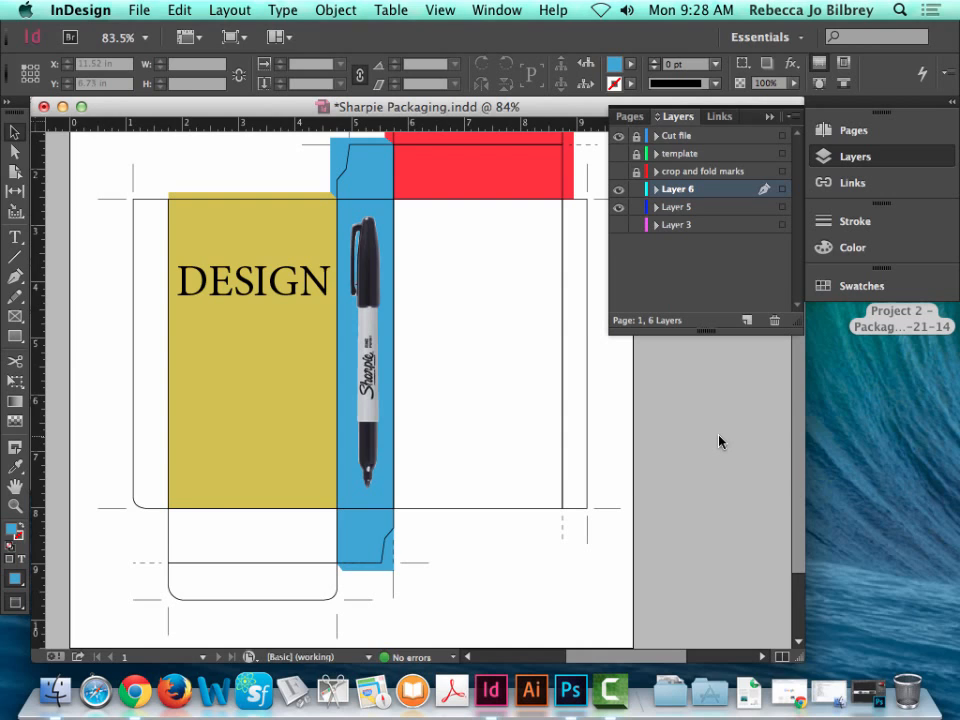
Fill the blue side panel behind the pen with the PANTONE P 45-8 U swatch.
{"action": "left_click", "coordinate": [345, 156]}
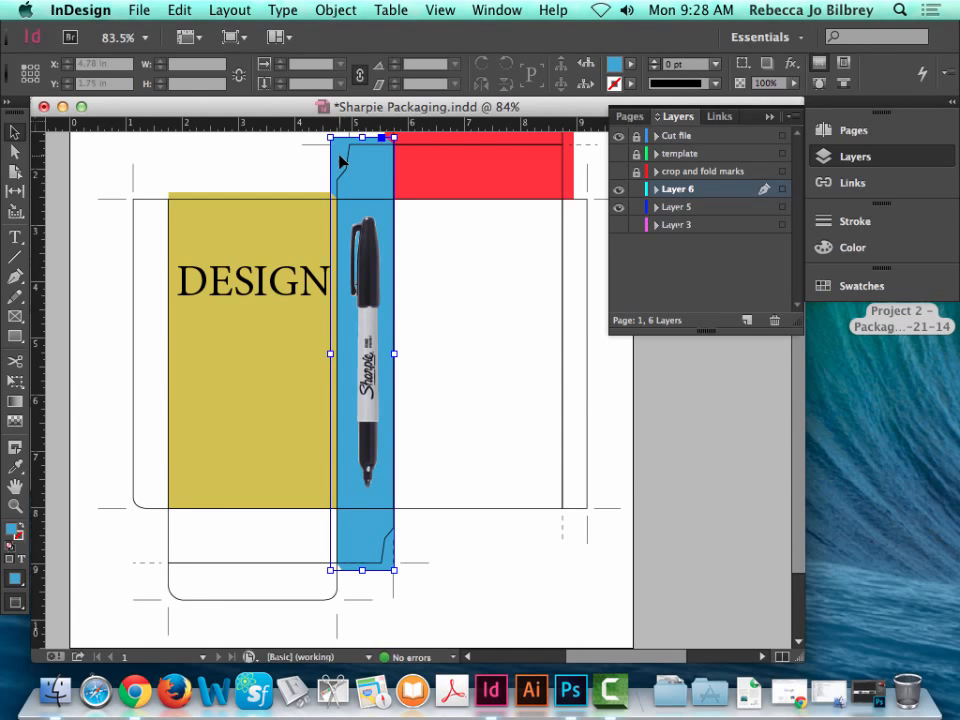
{"action": "left_click", "coordinate": [855, 284]}
{"action": "left_click", "coordinate": [668, 409]}
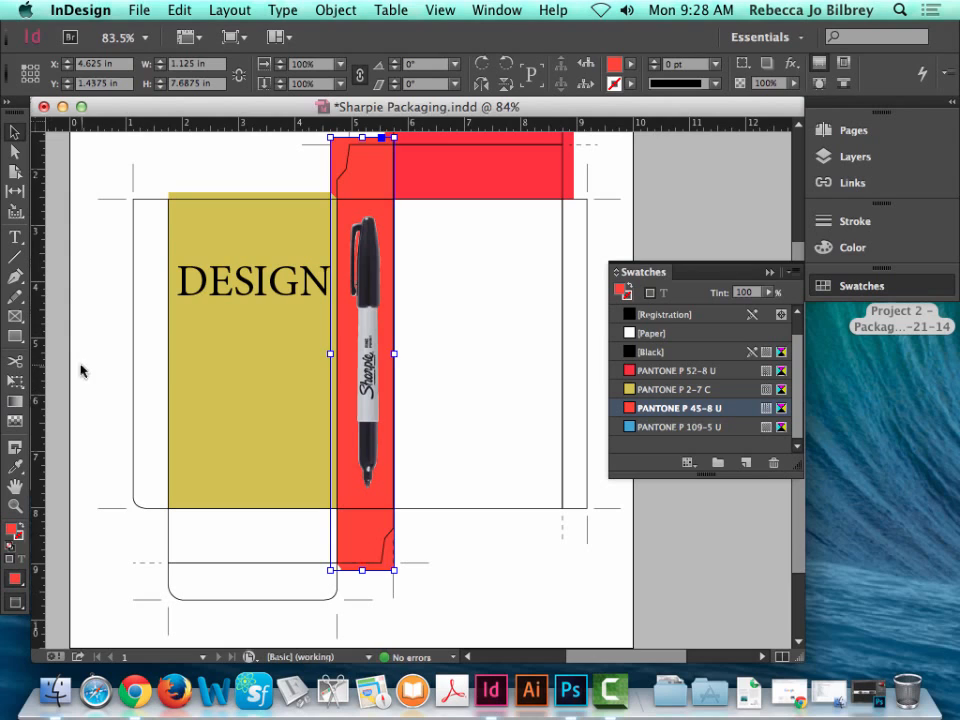
{"action": "left_click", "coordinate": [107, 161]}
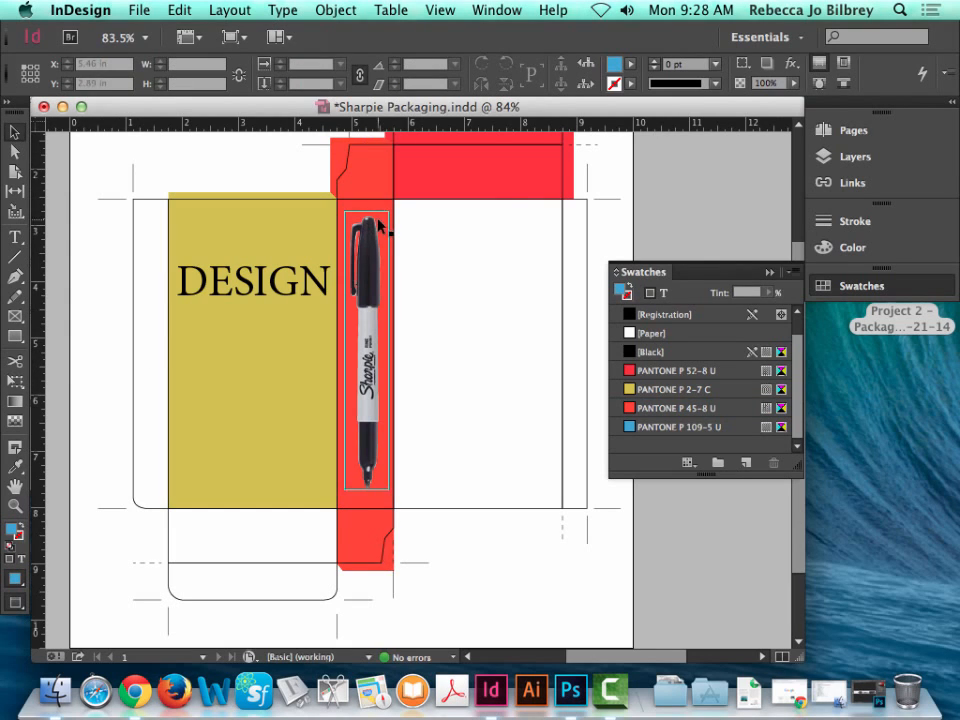
Move the pen over the yellow DESIGN panel, and place it back in the middle of the orange-red side panel.
{"action": "left_click", "coordinate": [377, 150]}
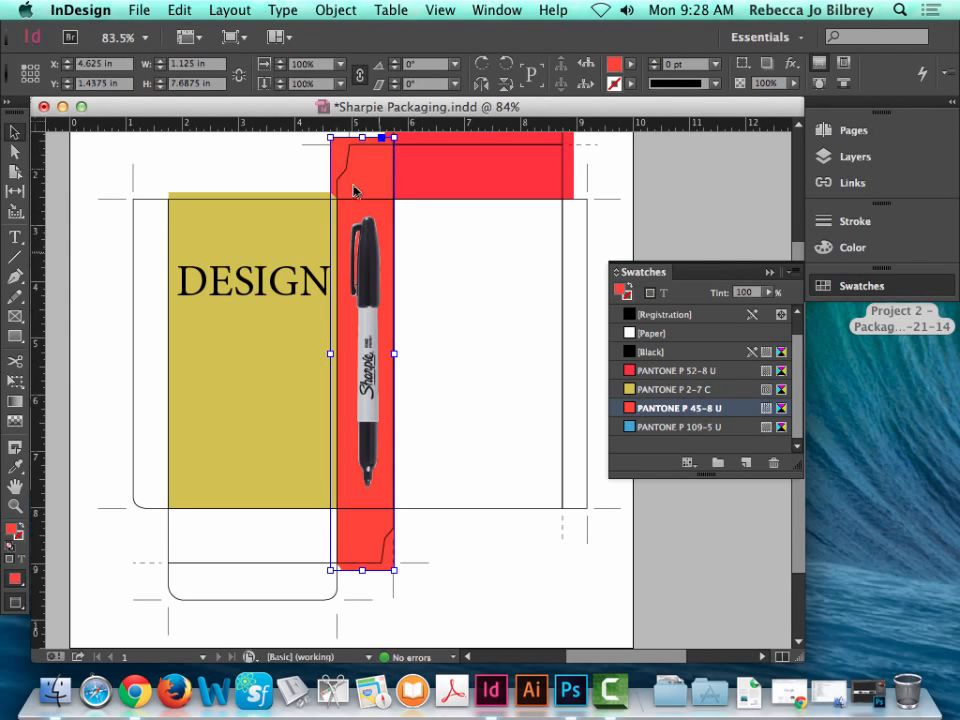
{"action": "left_click", "coordinate": [375, 295]}
{"action": "left_click_drag", "start_coordinate": [370, 258], "coordinate": [252, 174]}
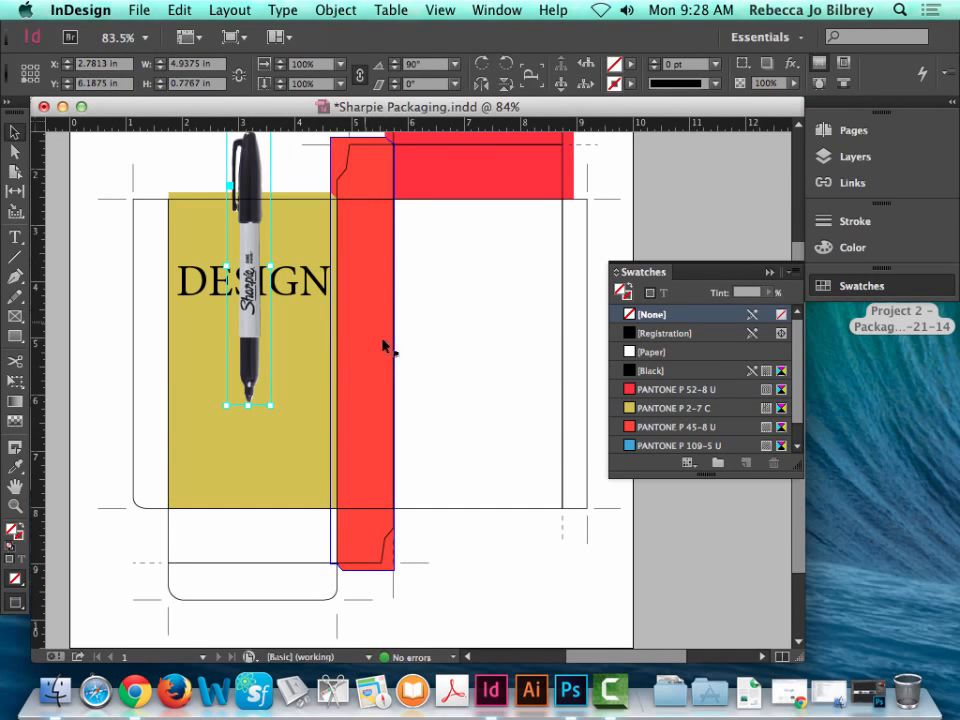
{"action": "left_click_drag", "start_coordinate": [250, 166], "coordinate": [367, 261]}
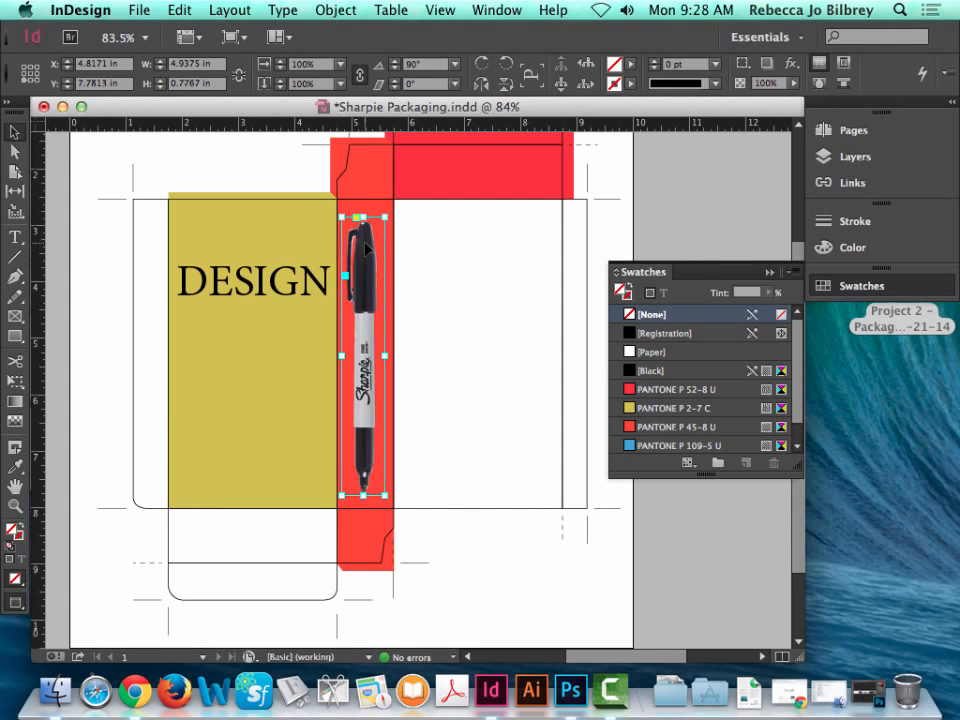
{"action": "mouse_move", "coordinate": [366, 250]}
{"action": "left_mouse_down"}
{"action": "mouse_move", "coordinate": [469, 250]}
{"action": "mouse_move", "coordinate": [369, 257]}
{"action": "left_mouse_up"}
Shorten the DESIGN text frame from its lower edge to about 0.73 in high, keeping it separate from the yellow panel.
{"action": "left_click", "coordinate": [243, 270]}
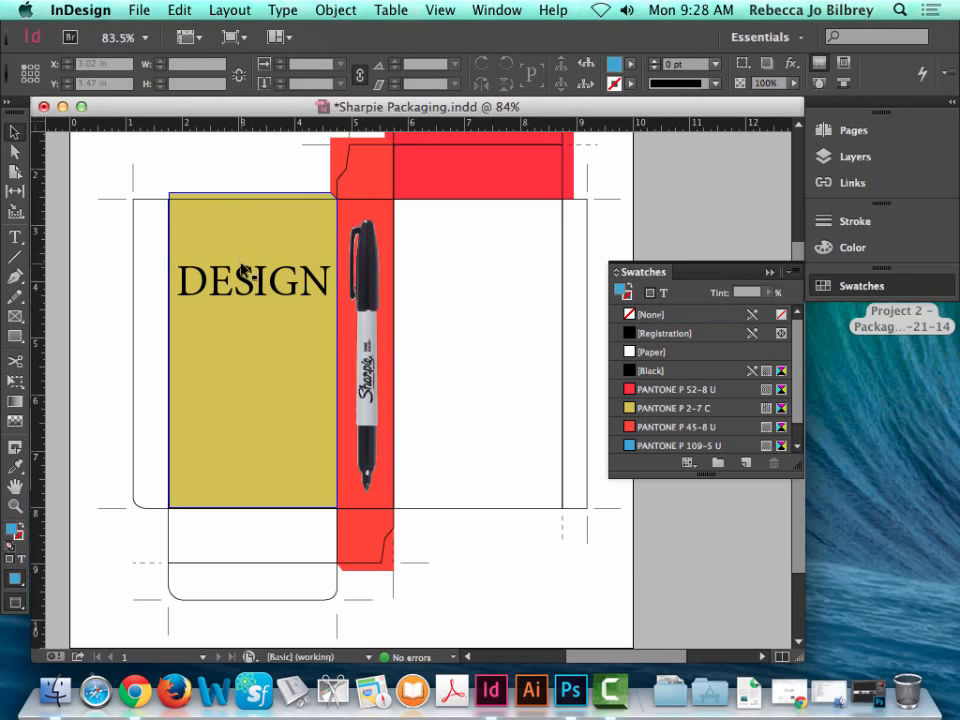
{"action": "left_click", "coordinate": [243, 270]}
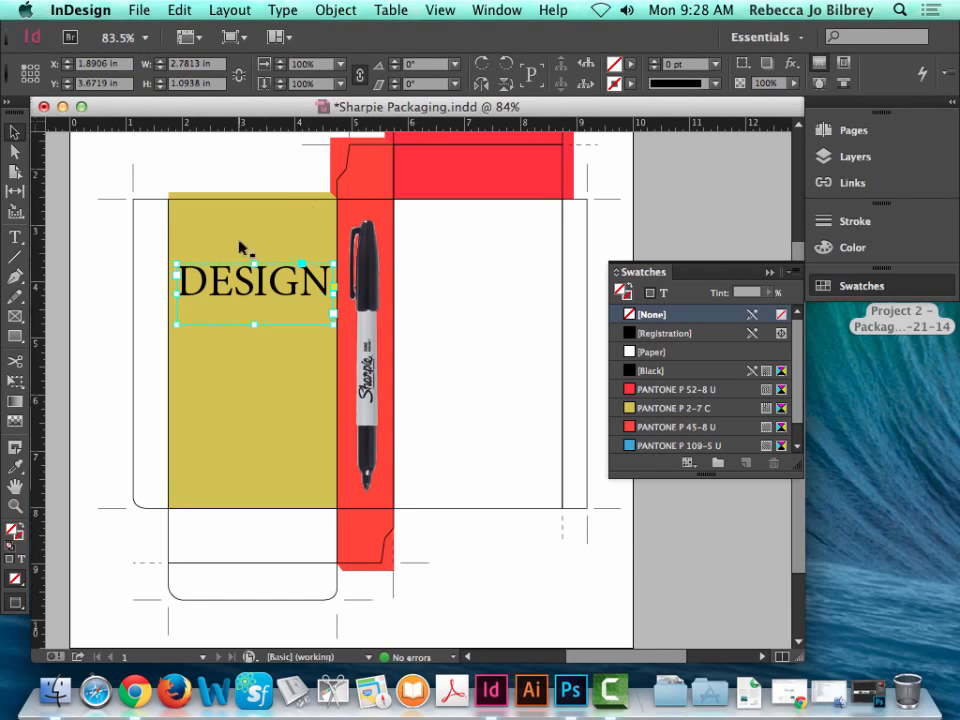
{"action": "left_click_drag", "start_coordinate": [254, 325], "coordinate": [254, 304]}
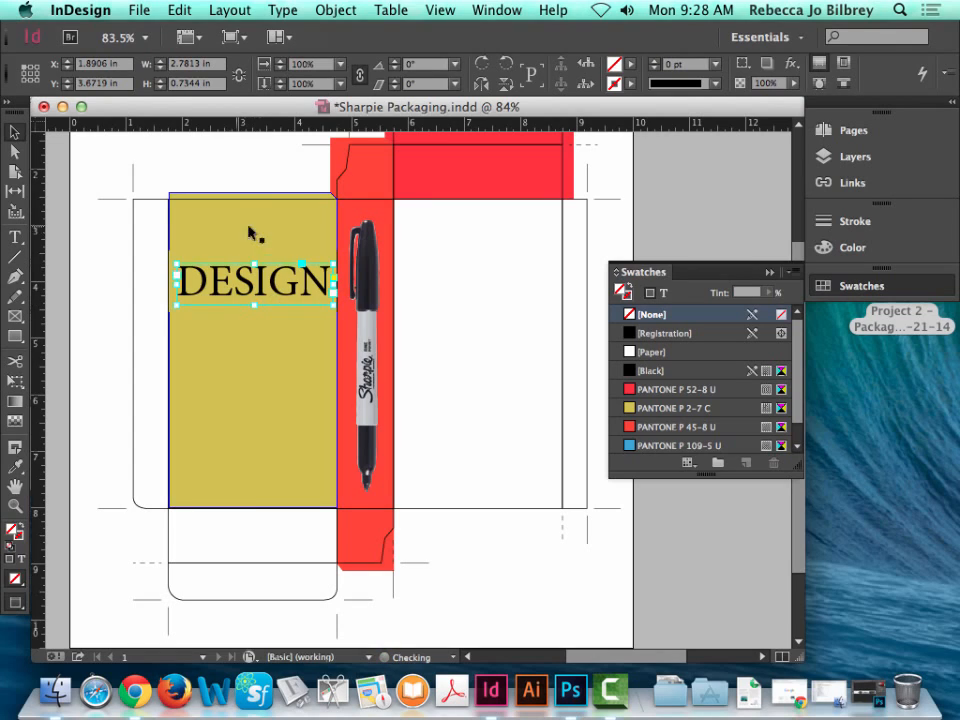
{"action": "left_click", "coordinate": [258, 232]}
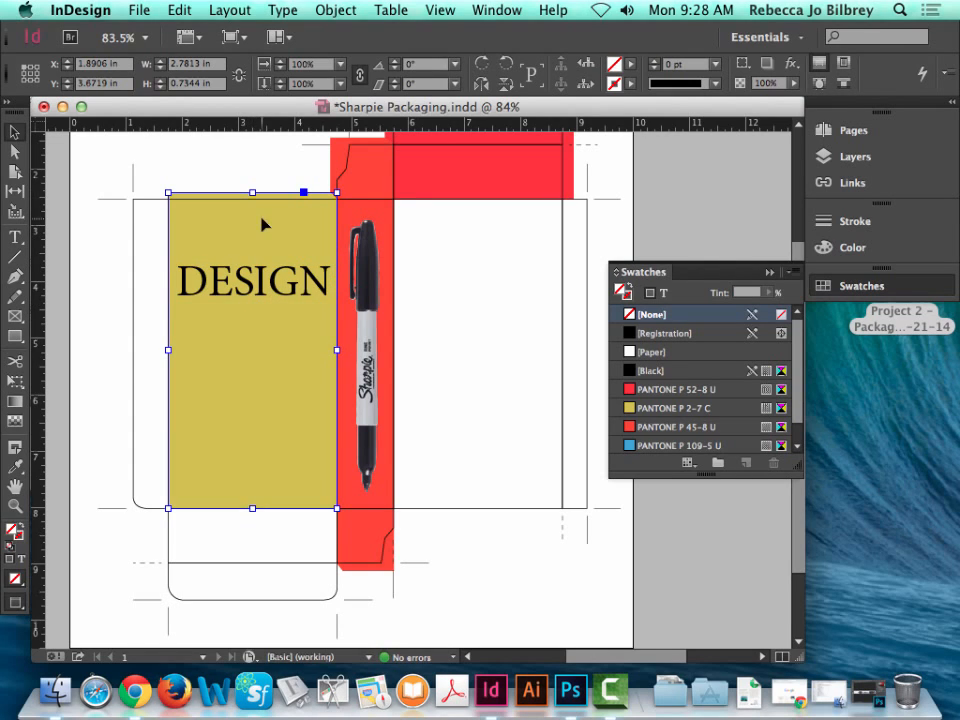
{"action": "left_click", "coordinate": [258, 295]}
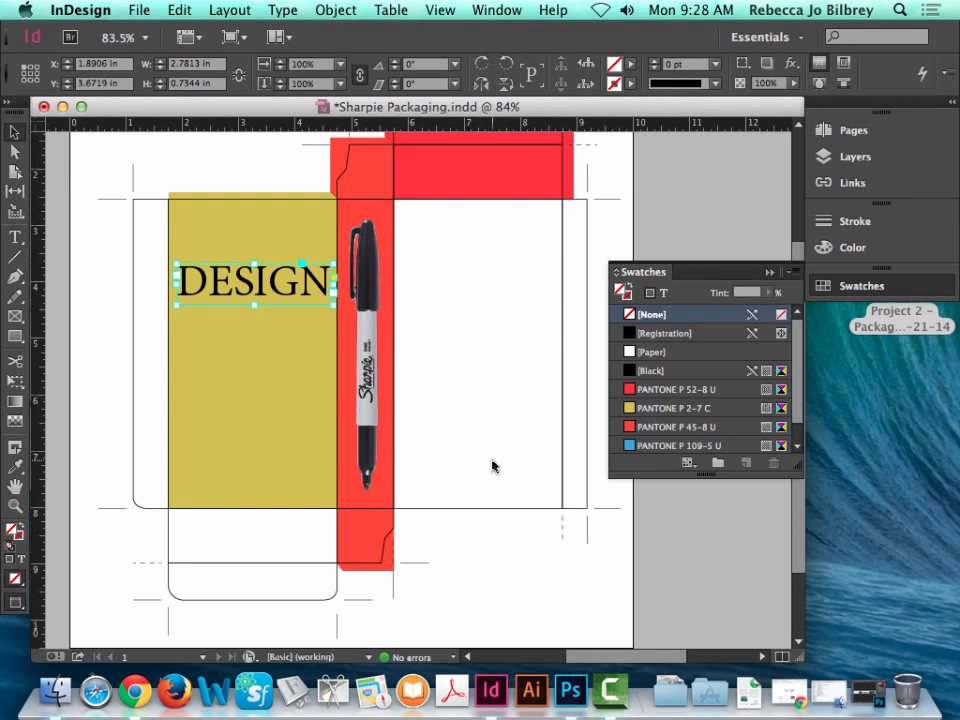
Add a text frame reading "Typography" in the empty area near the page's top-left corner and shrink it to about 1.31 × 0.47 in.
{"action": "left_click", "coordinate": [30, 232]}
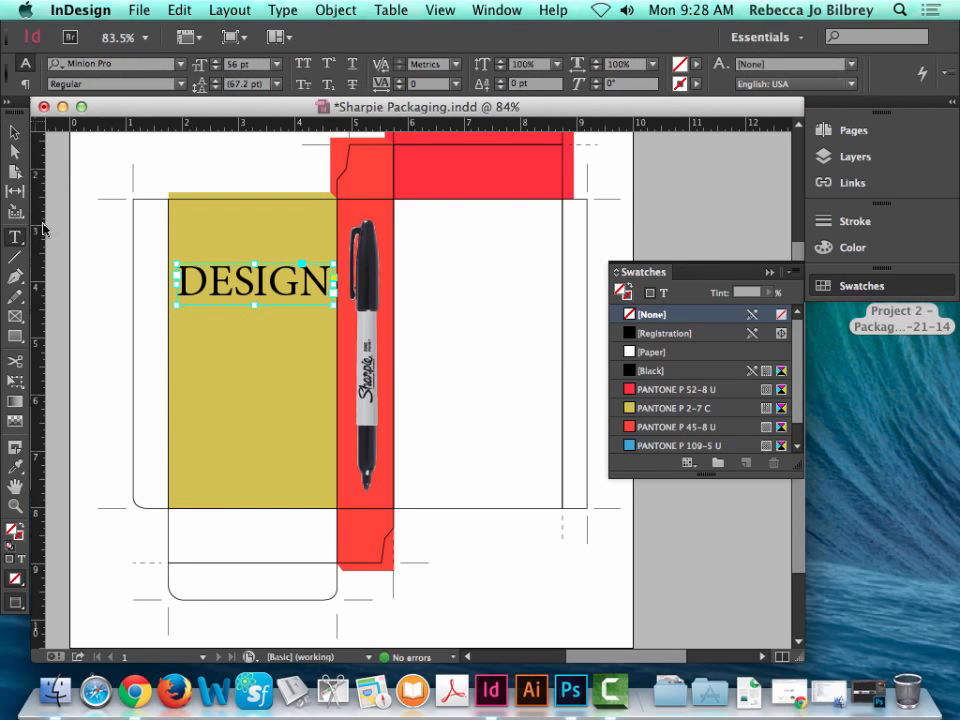
{"action": "scroll", "coordinate": [175, 225], "scroll_direction": "down", "scroll_amount": 2}
{"action": "scroll", "coordinate": [184, 227], "scroll_direction": "up", "scroll_amount": 5}
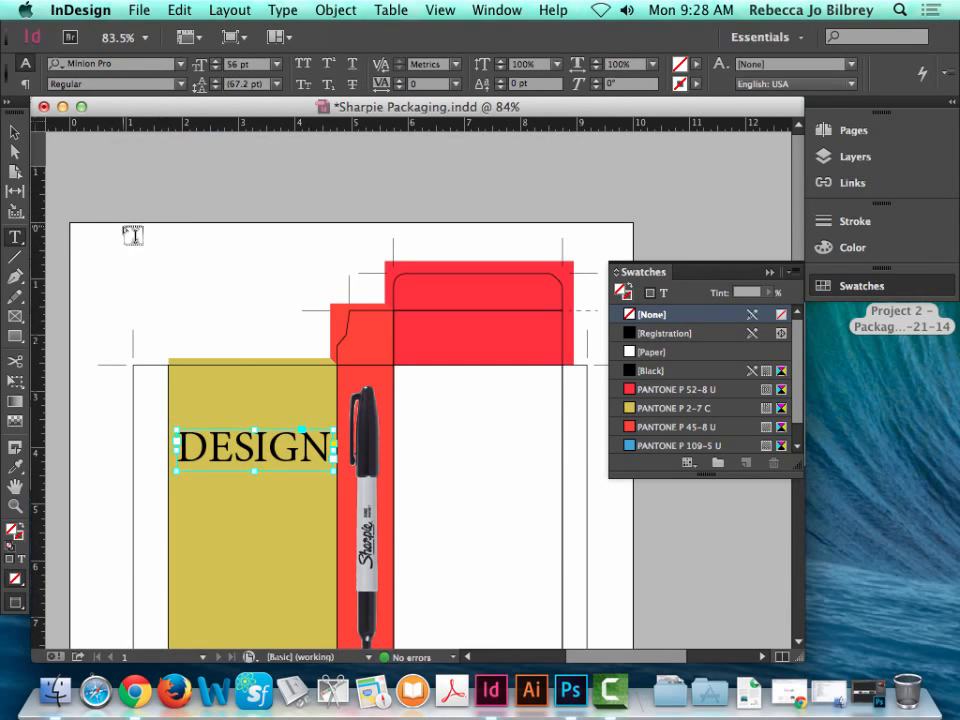
{"action": "left_click_drag", "start_coordinate": [124, 230], "coordinate": [268, 311]}
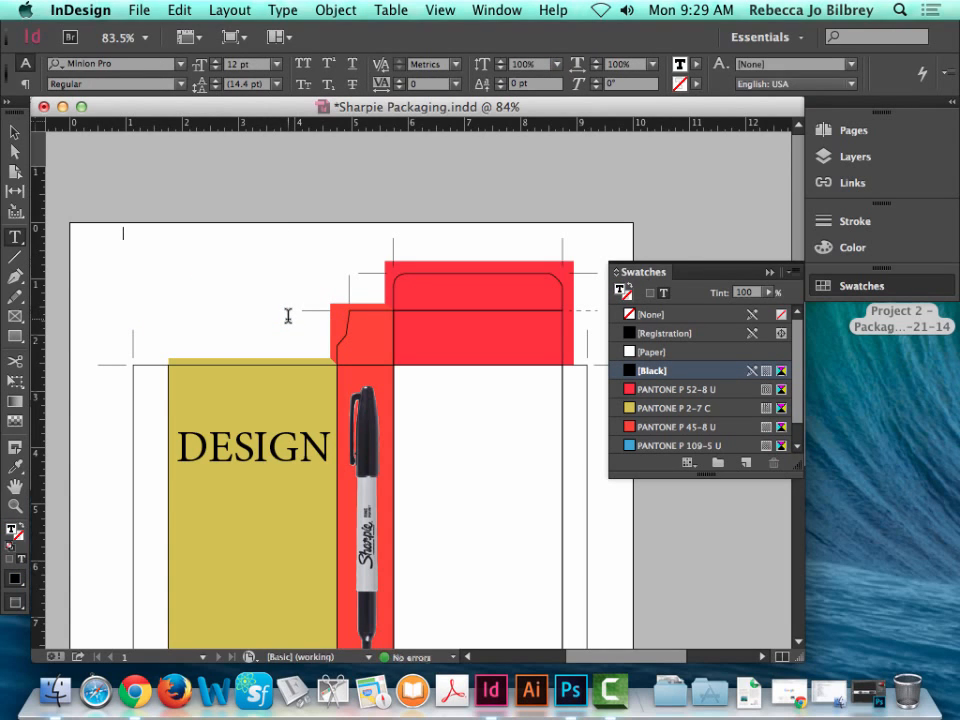
{"action": "type", "text": "Typography"}
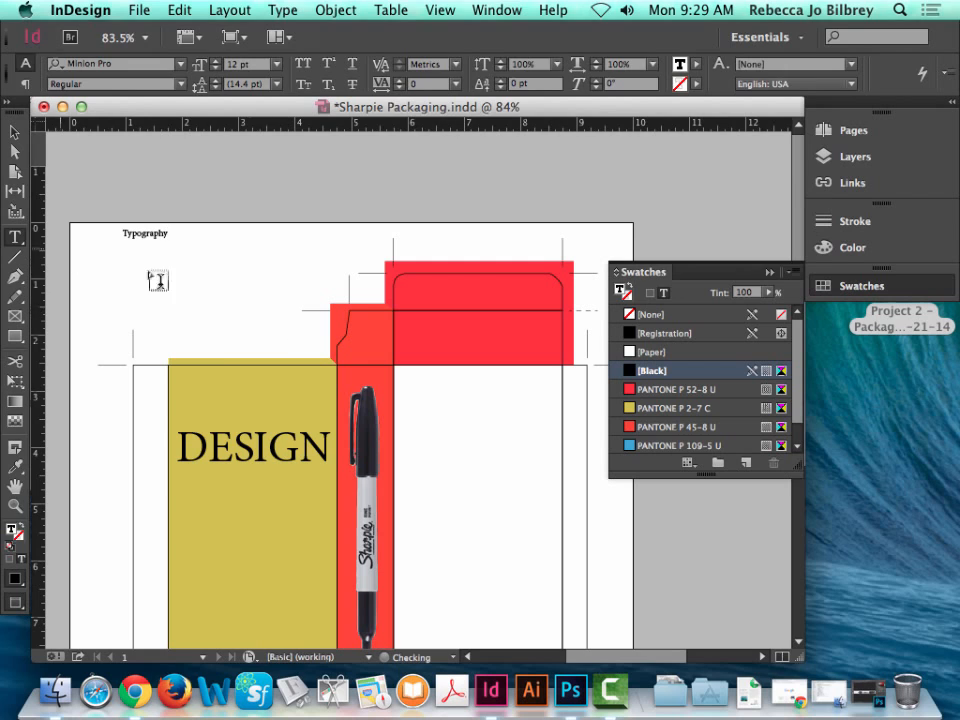
{"action": "key", "text": "Escape"}
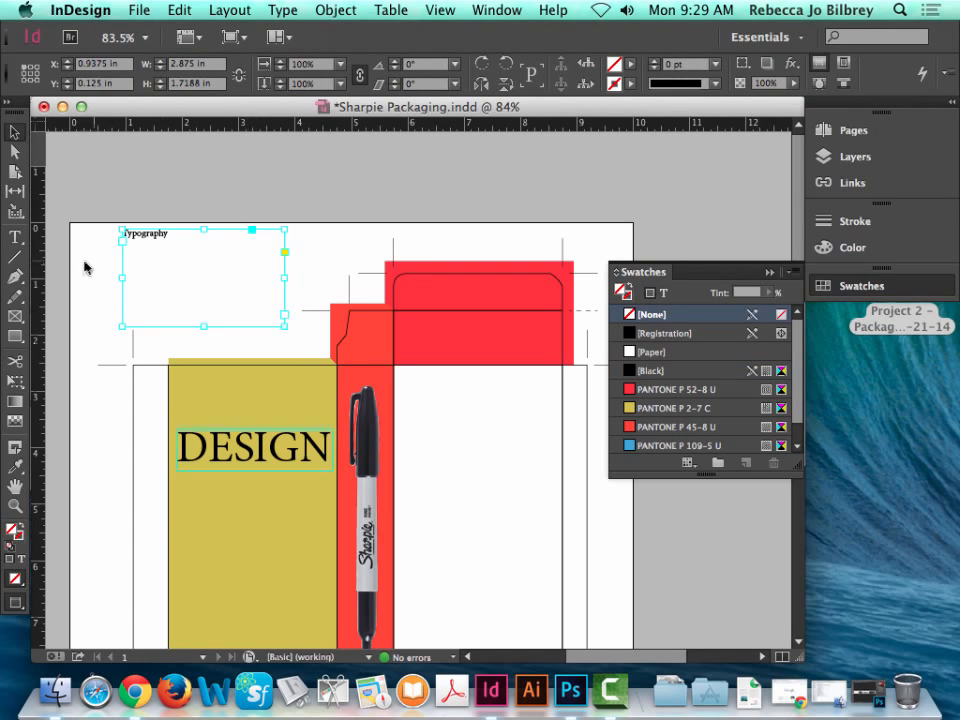
{"action": "left_click_drag", "start_coordinate": [284, 325], "coordinate": [197, 256]}
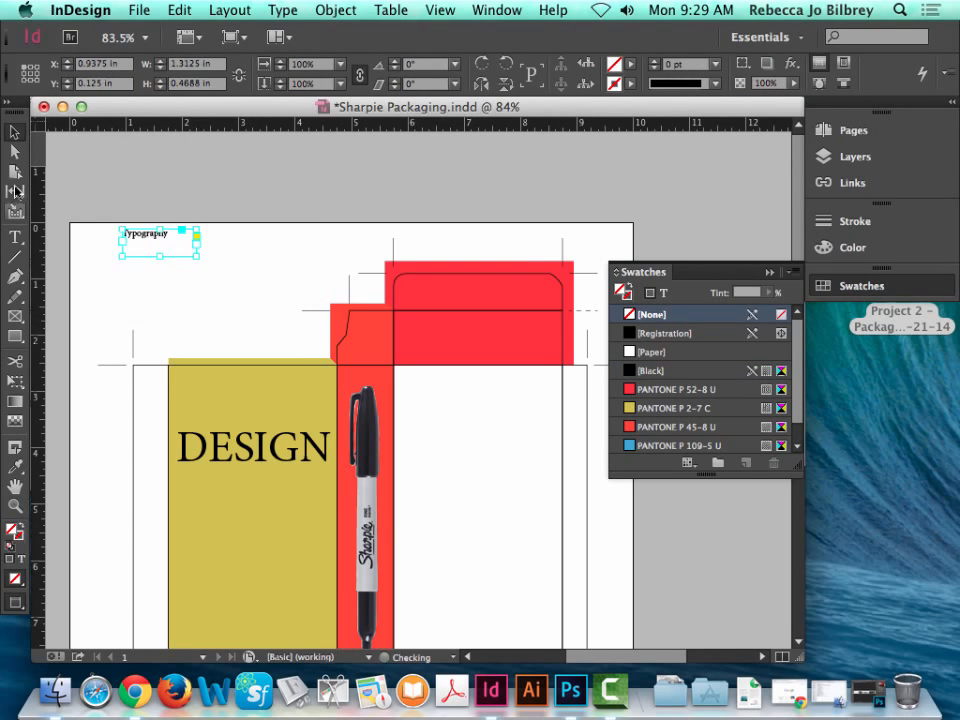
Try entering filler text directly inside the yellow panel's shape, and delete it.
{"action": "left_click", "coordinate": [15, 237]}
{"action": "left_click", "coordinate": [204, 394]}
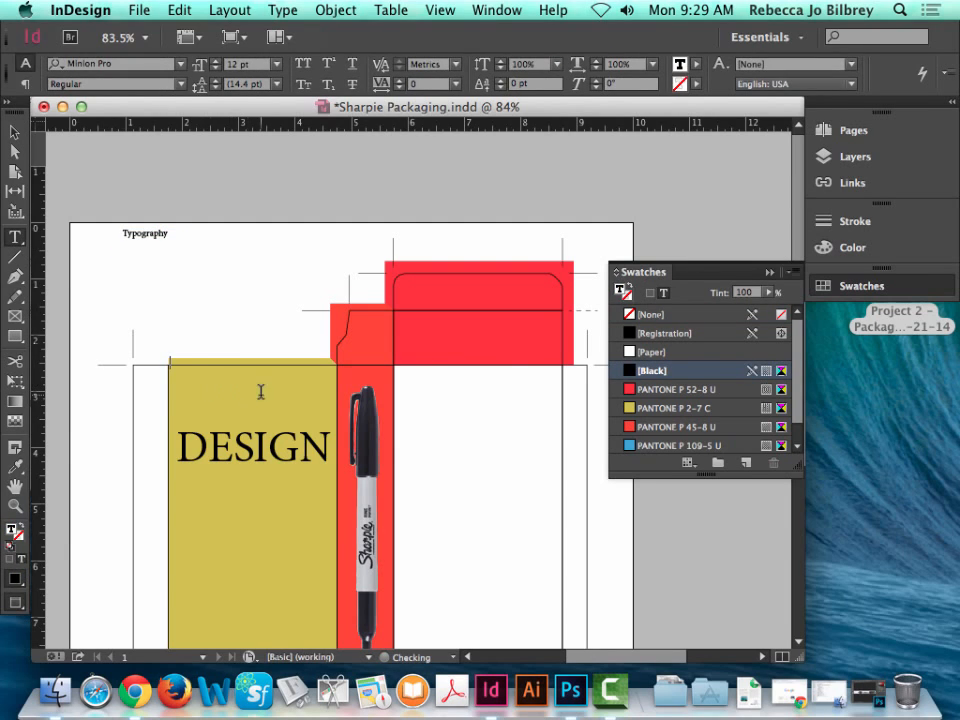
{"action": "type", "text": "adlfkjd sdljkasd kljasdlfj lsdkafj lsdkfj alkdfj la;sdfjk l;sadfjk las;dfjk"}
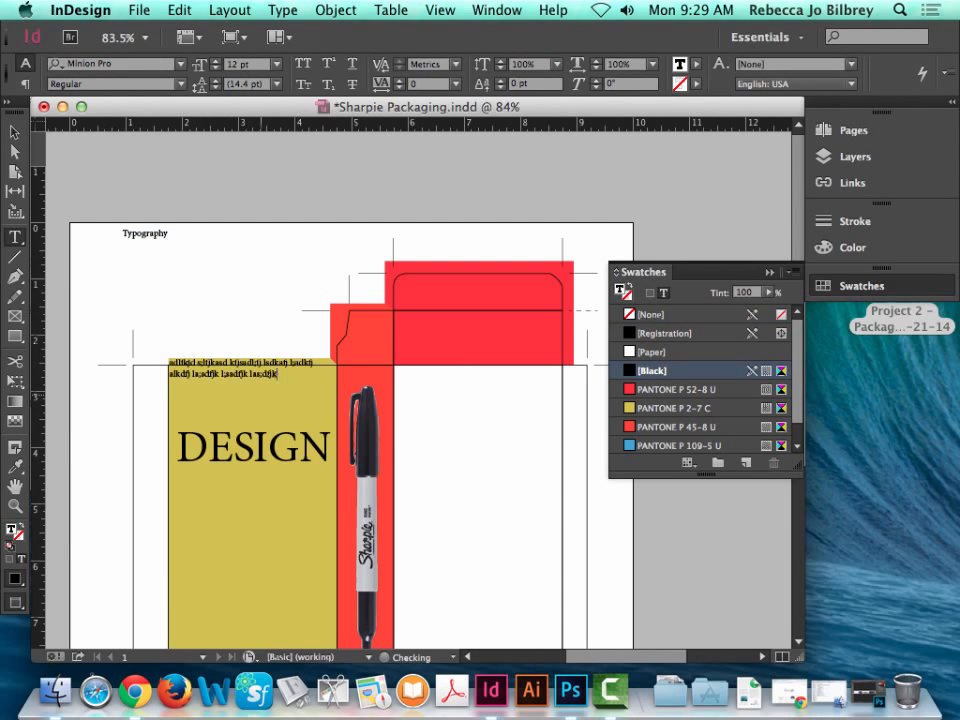
{"action": "type", "text": " asl;dfjk adl;fjk s"}
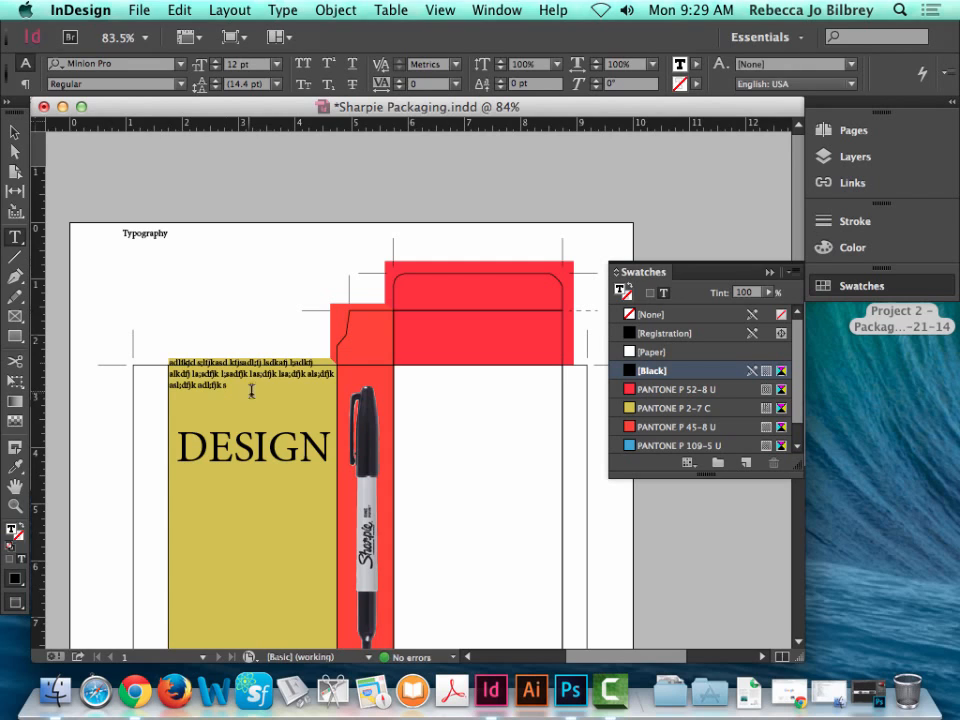
{"action": "left_click_drag", "start_coordinate": [251, 388], "coordinate": [197, 343]}
{"action": "key", "text": "BackSpace"}
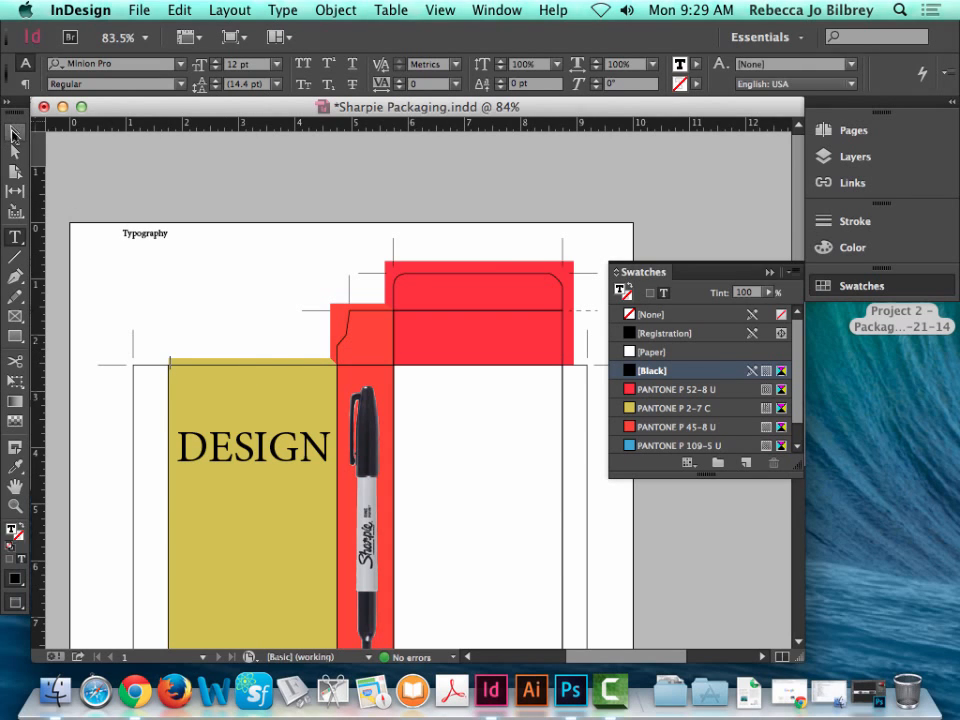
Scale the Typography frame and text to about 2.69 × 1.11 in and place it above DESIGN at about X 2.5 in, Y 2.95 in.
{"action": "left_click", "coordinate": [14, 131]}
{"action": "left_click", "coordinate": [150, 240]}
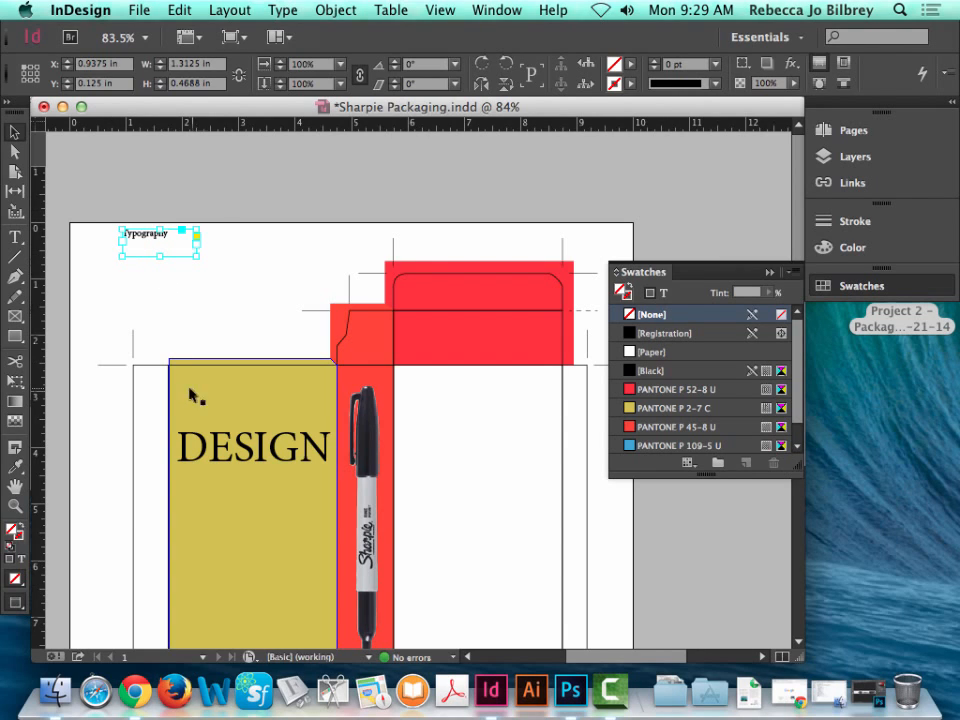
{"action": "left_click", "coordinate": [220, 406]}
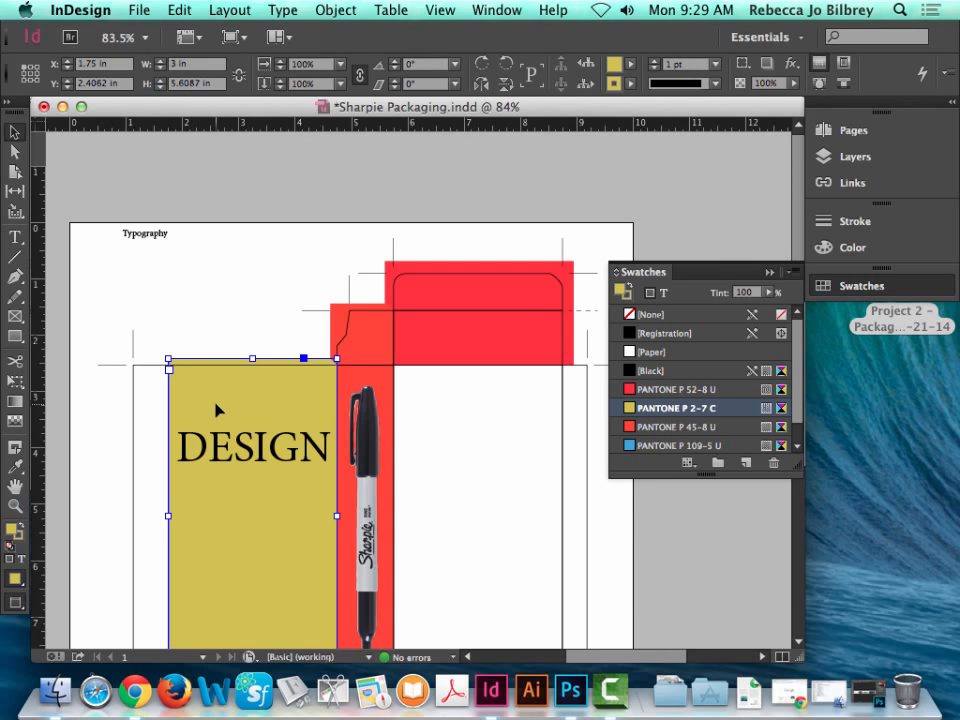
{"action": "left_click", "coordinate": [141, 234]}
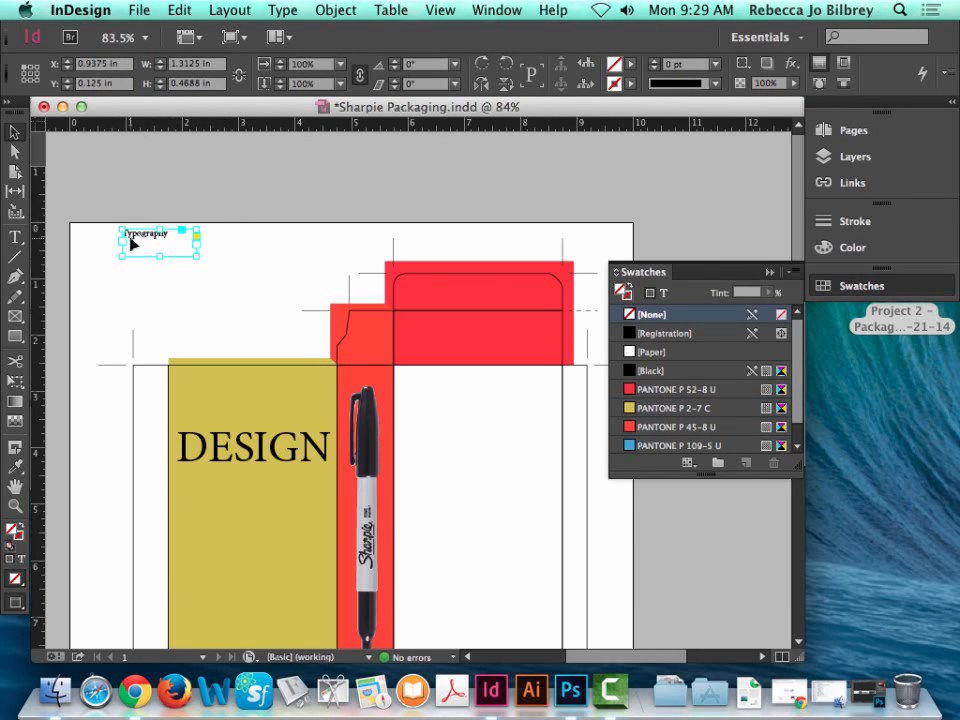
{"action": "left_click_drag", "start_coordinate": [197, 256], "coordinate": [336, 490]}
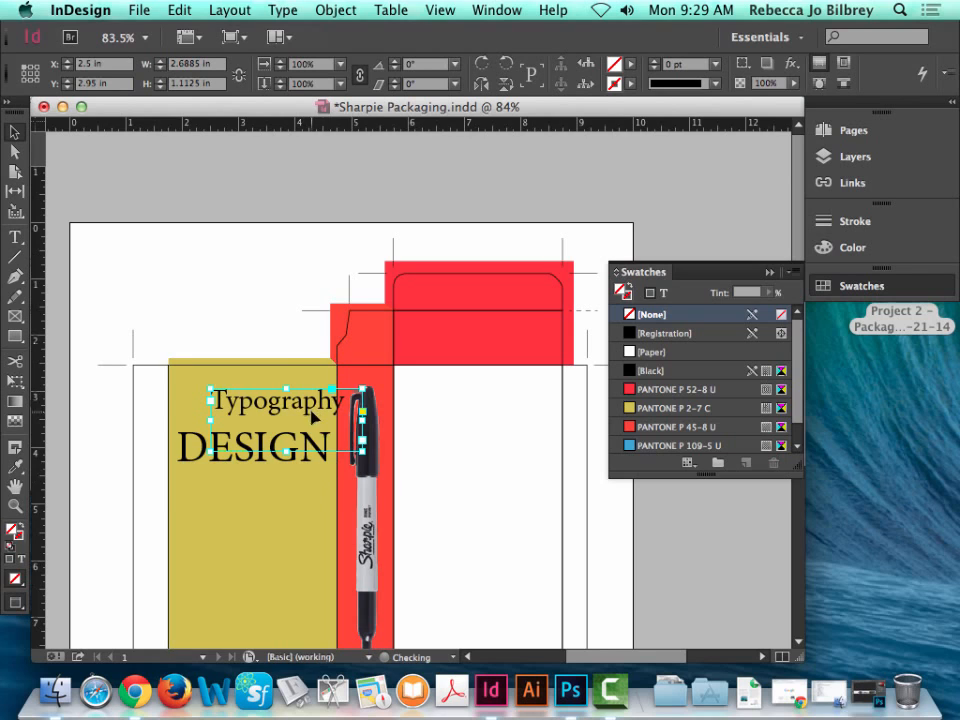
Move the Typography frame directly below DESIGN and scale it with its text to about 2.67 × 0.69 in, matching DESIGN's width.
{"action": "left_click_drag", "start_coordinate": [297, 416], "coordinate": [265, 527]}
{"action": "scroll", "coordinate": [285, 467], "scroll_direction": "down", "scroll_amount": 5}
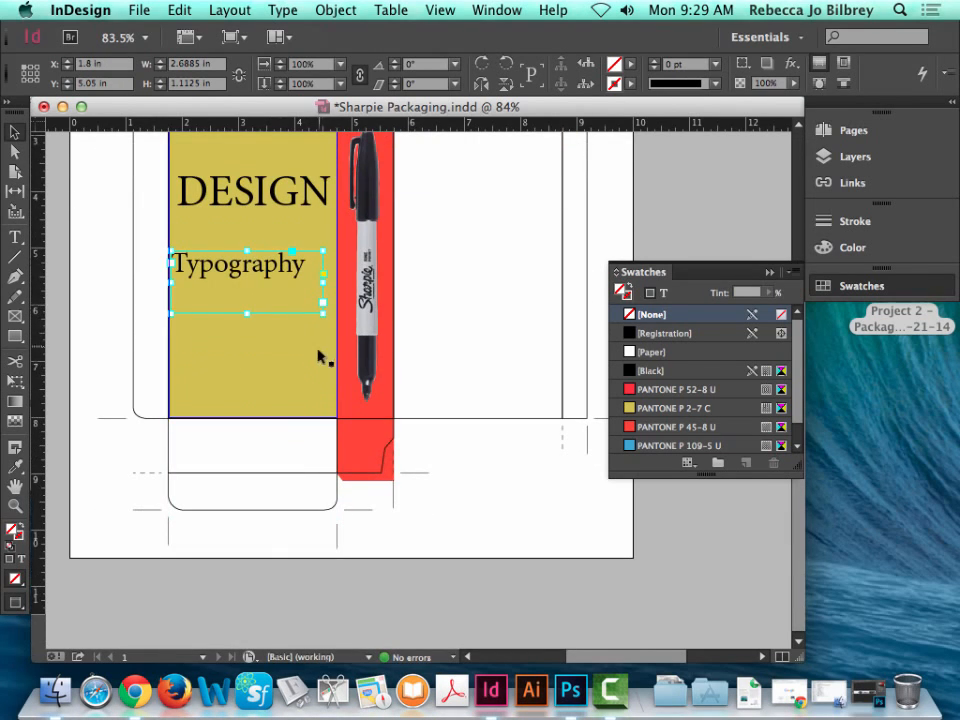
{"action": "left_click_drag", "start_coordinate": [321, 311], "coordinate": [286, 296]}
{"action": "left_click_drag", "start_coordinate": [208, 268], "coordinate": [231, 243]}
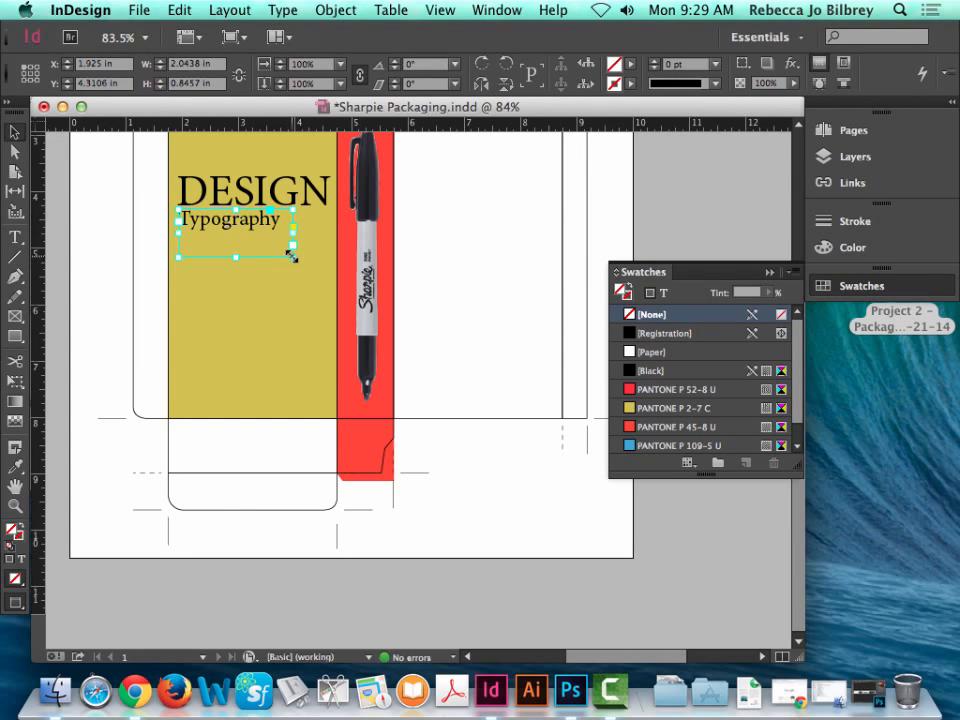
{"action": "left_click_drag", "start_coordinate": [290, 256], "coordinate": [405, 331]}
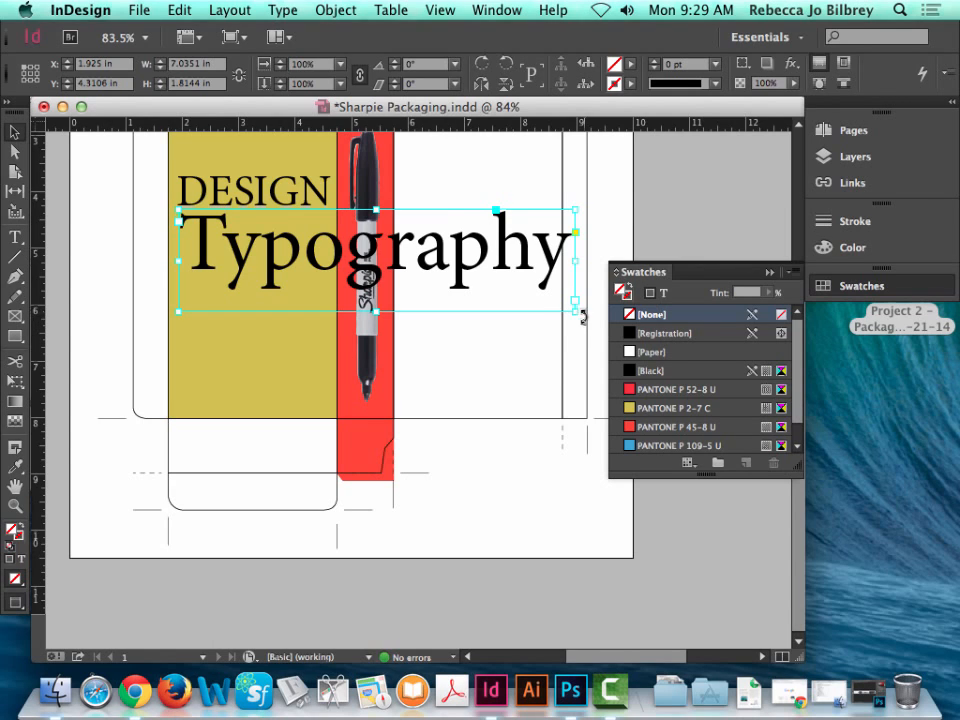
{"action": "left_click_drag", "start_coordinate": [576, 311], "coordinate": [329, 247]}
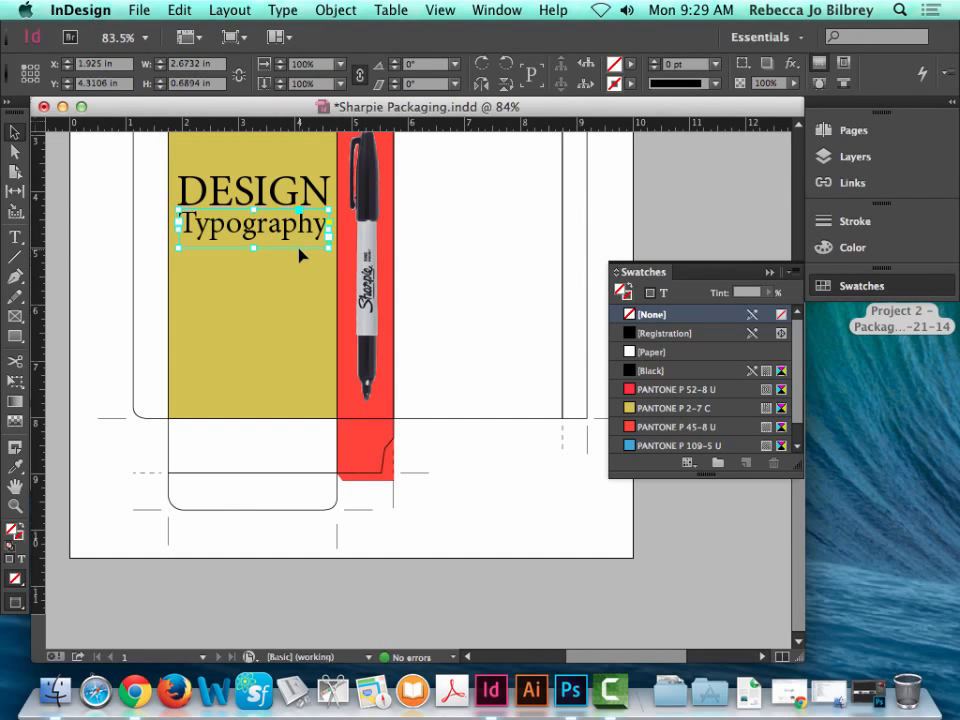
Try scaling the Sharpie image down to about 3.5 in and then about 3.34 in long, undoing each attempt.
{"action": "left_click", "coordinate": [378, 390]}
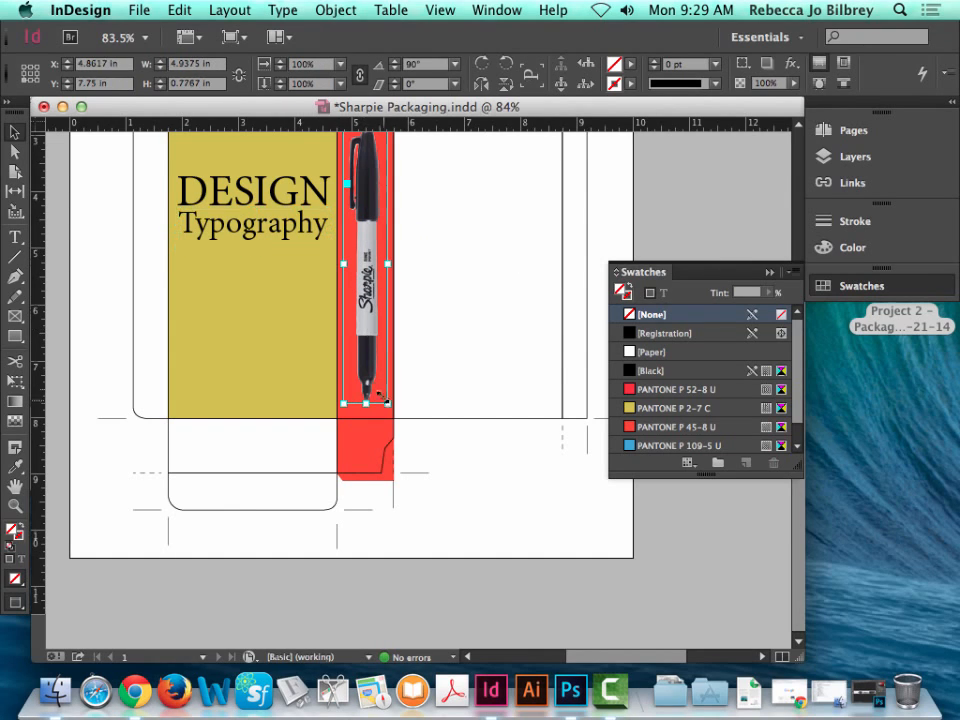
{"action": "left_click_drag", "start_coordinate": [385, 402], "coordinate": [342, 320]}
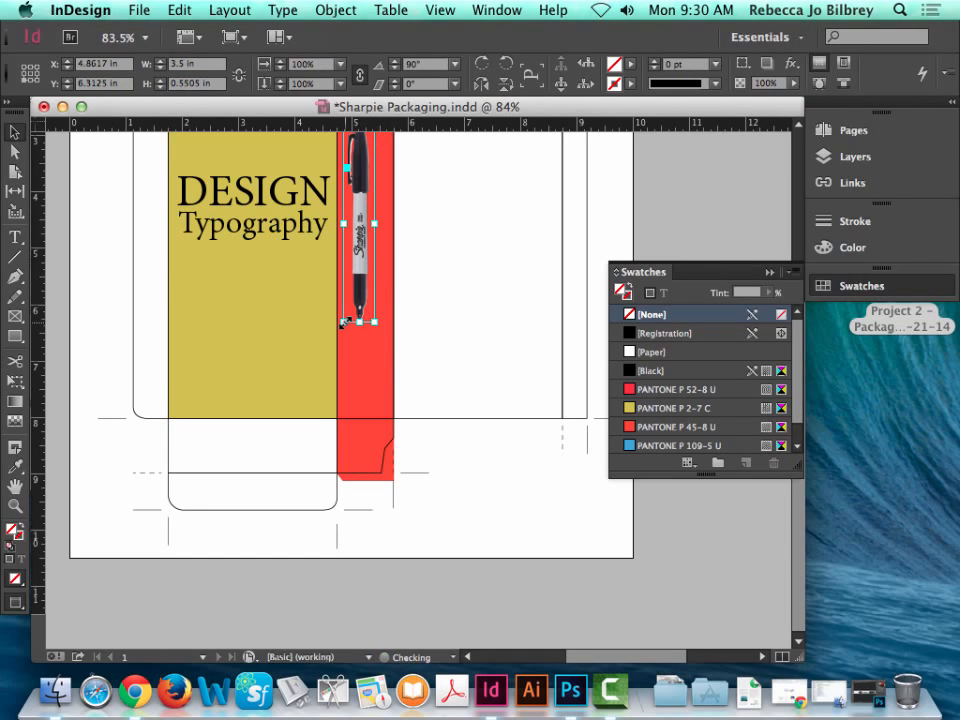
{"action": "key", "text": "super+z"}
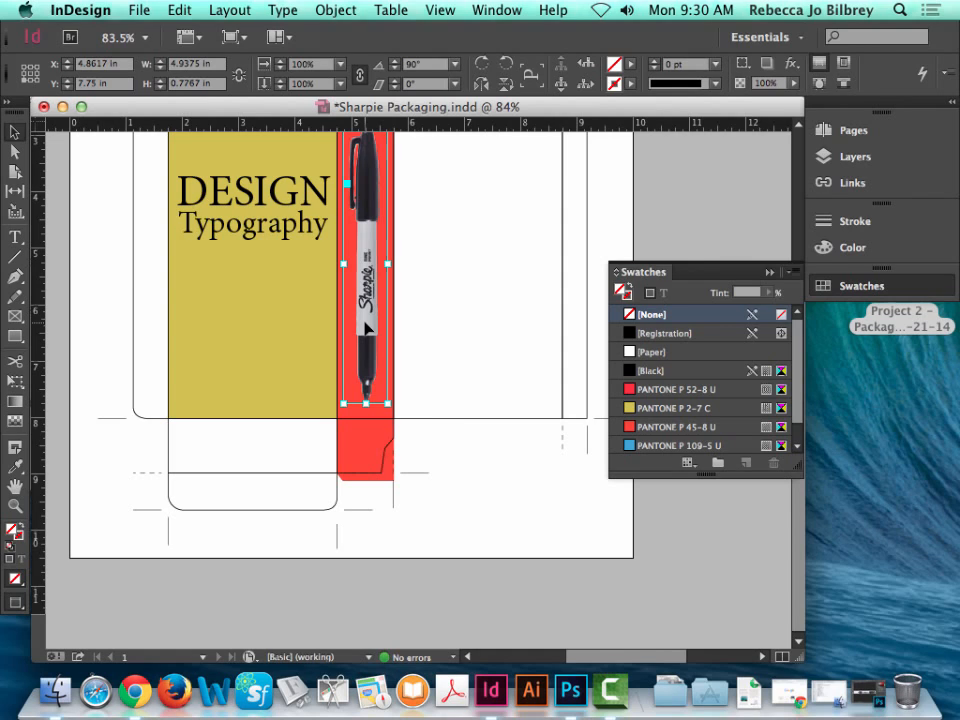
{"action": "left_click_drag", "start_coordinate": [388, 403], "coordinate": [365, 313]}
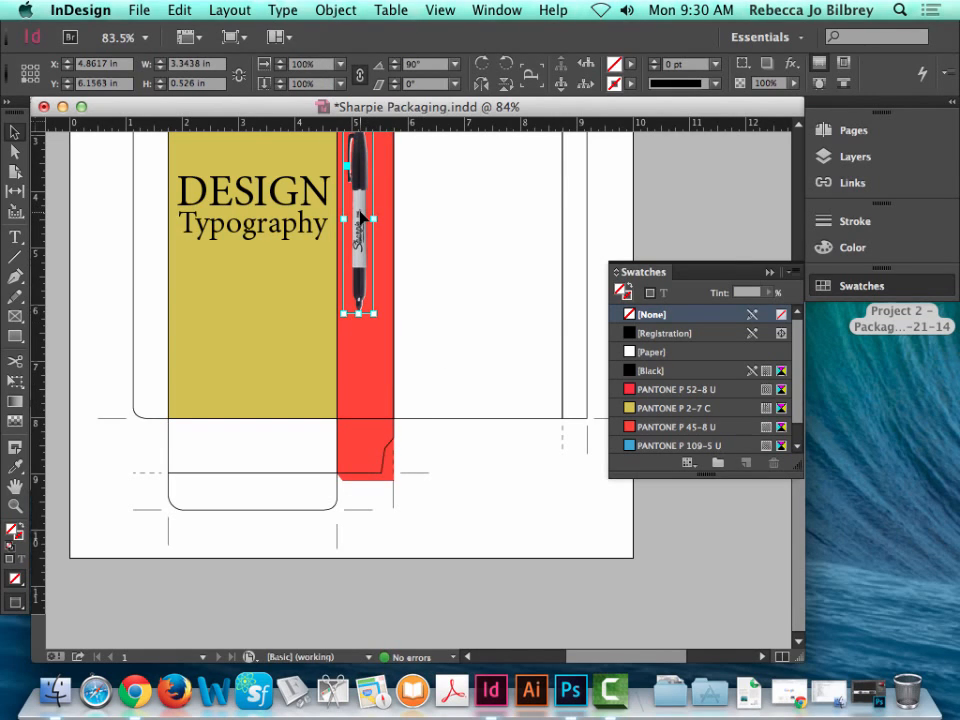
{"action": "key", "text": "super+z"}
Try a duplicate of the Sharpie image on the white panel, mirrored and scaled to about 3.29 × 0.52 in, and delete it.
{"action": "left_click_drag", "start_coordinate": [371, 255], "coordinate": [480, 262]}
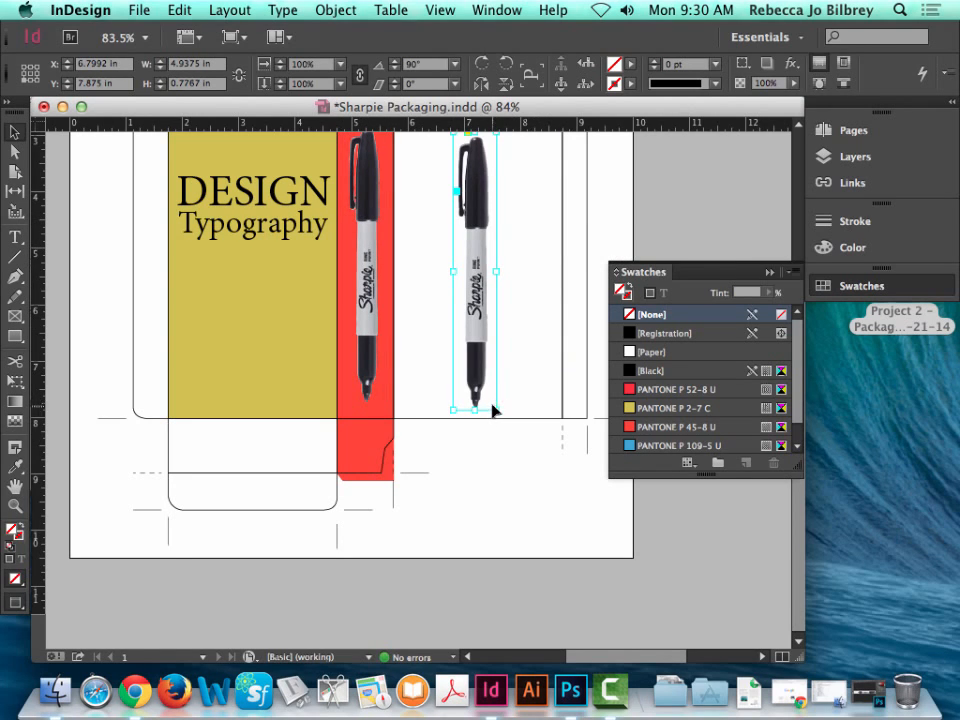
{"action": "left_click_drag", "start_coordinate": [493, 410], "coordinate": [424, 266]}
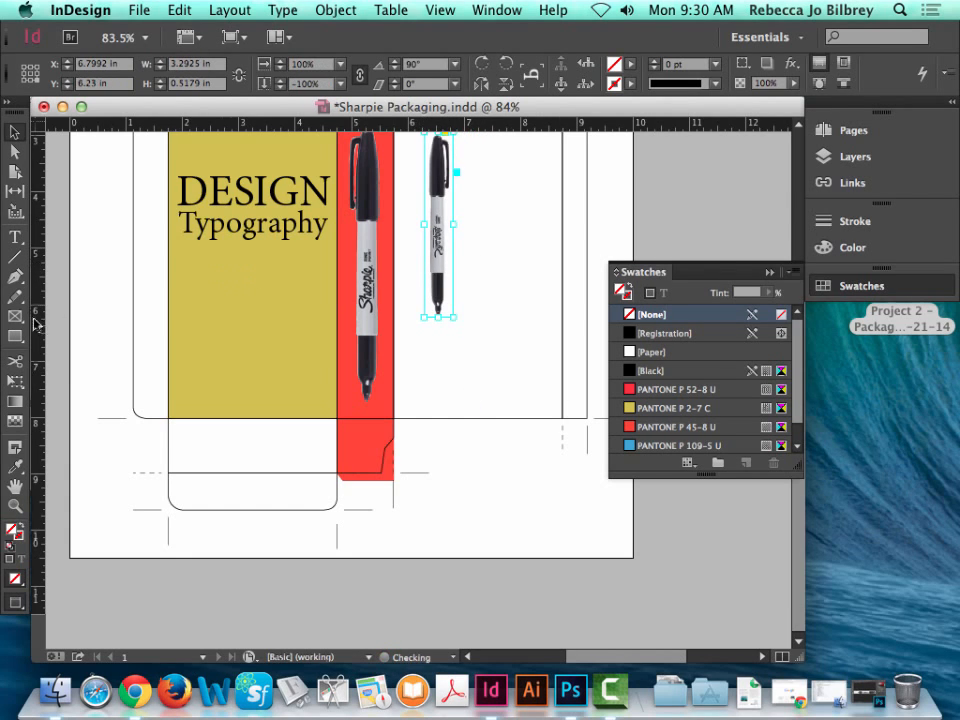
{"action": "key", "text": "z"}
{"action": "left_click_drag", "start_coordinate": [446, 221], "coordinate": [478, 276]}
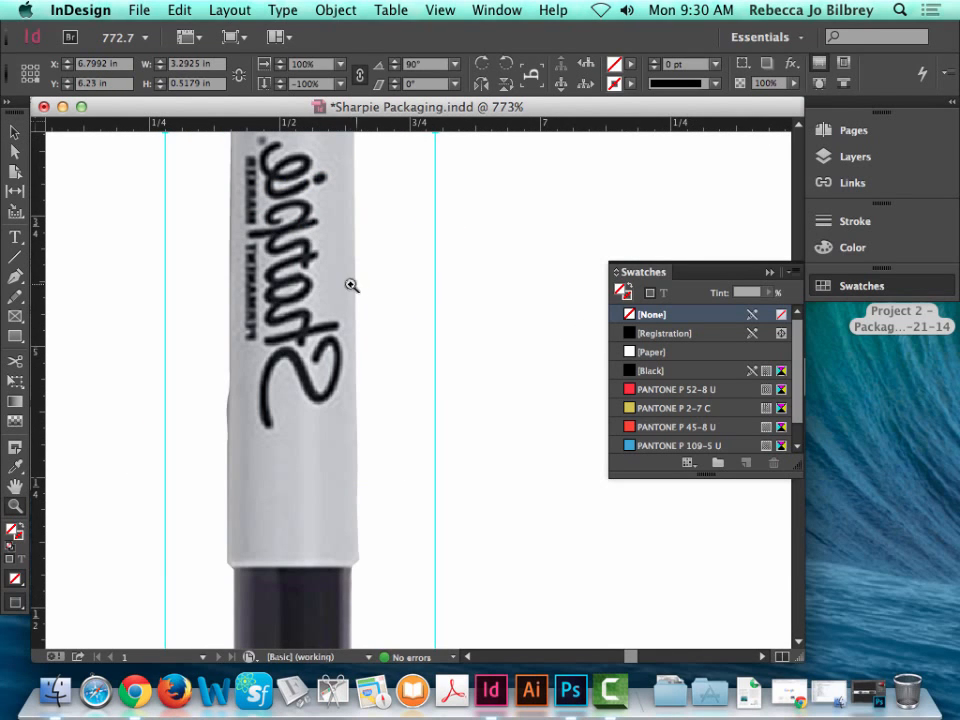
{"action": "key", "text": "super+0"}
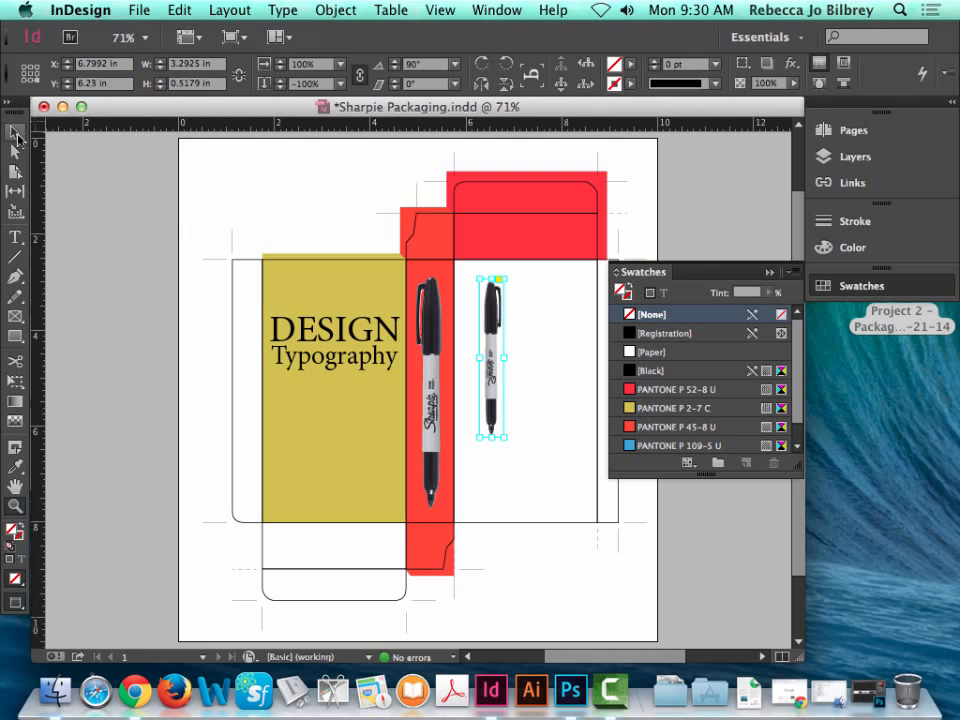
{"action": "key", "text": "Delete"}
Select the red panel on the top flap and lengthen the Swatches panel so its whole colour list fits.
{"action": "left_click", "coordinate": [303, 365]}
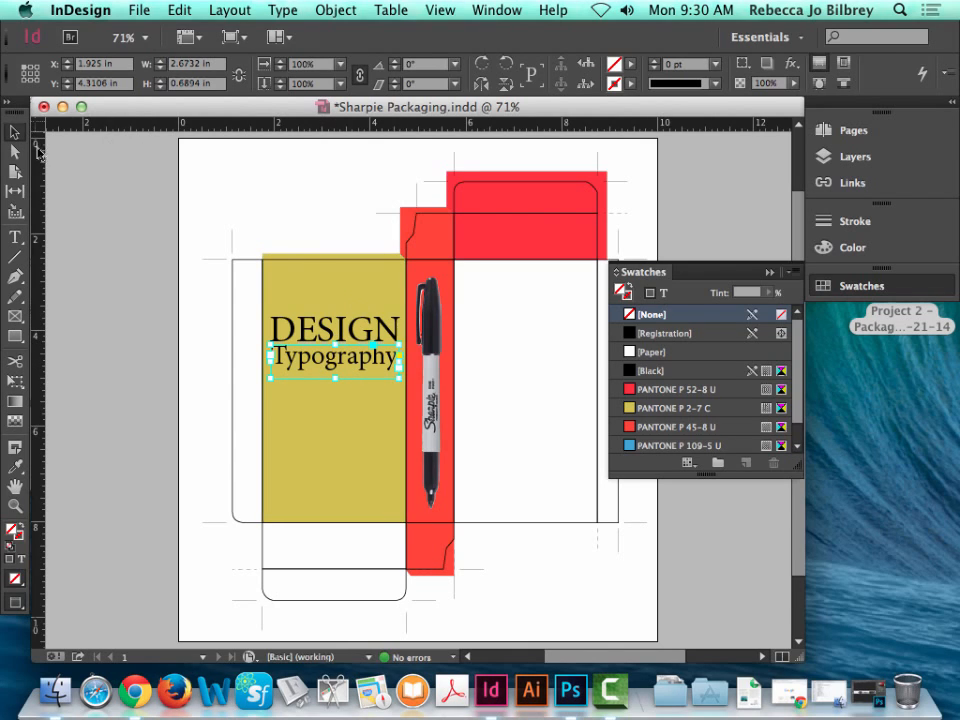
{"action": "left_click", "coordinate": [154, 211]}
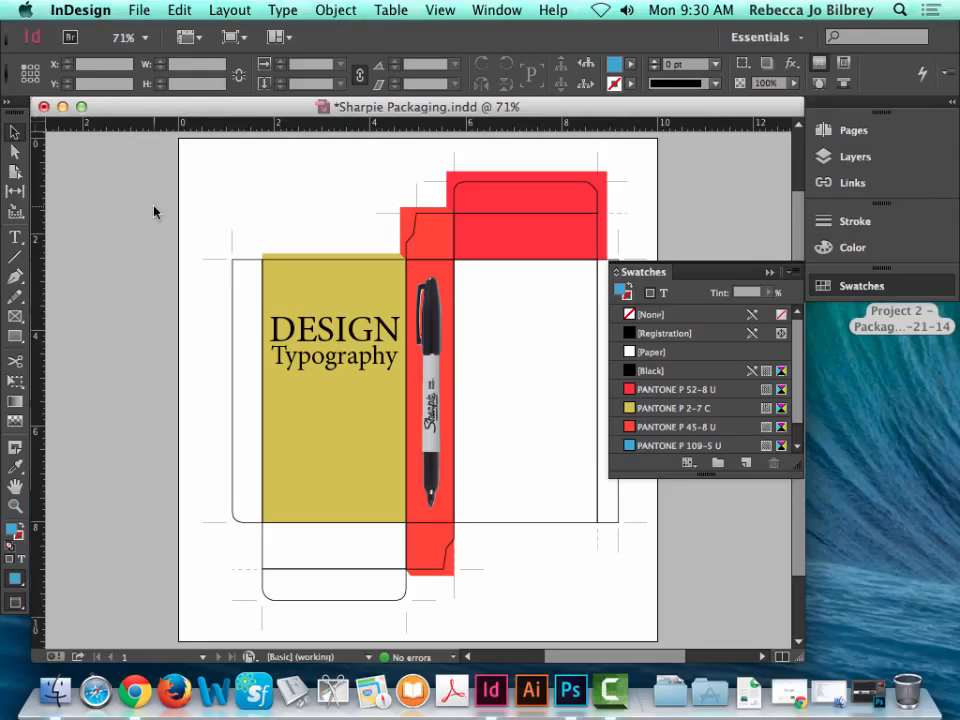
{"action": "left_click", "coordinate": [557, 178]}
{"action": "left_click", "coordinate": [557, 178]}
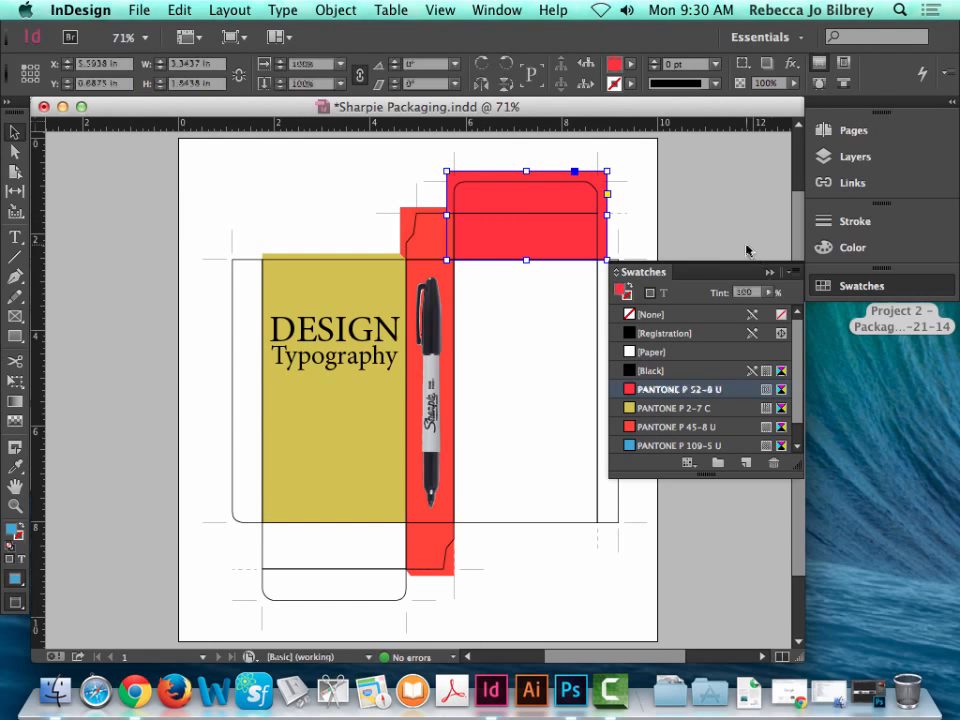
{"action": "left_click_drag", "start_coordinate": [798, 466], "coordinate": [798, 543]}
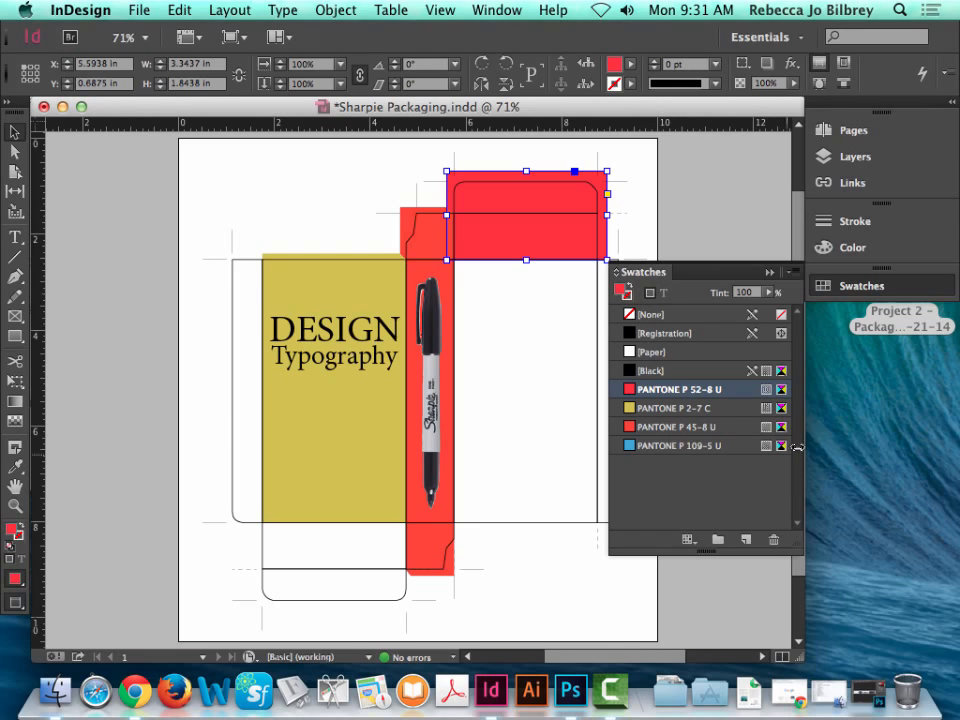
{"action": "left_click", "coordinate": [688, 541]}
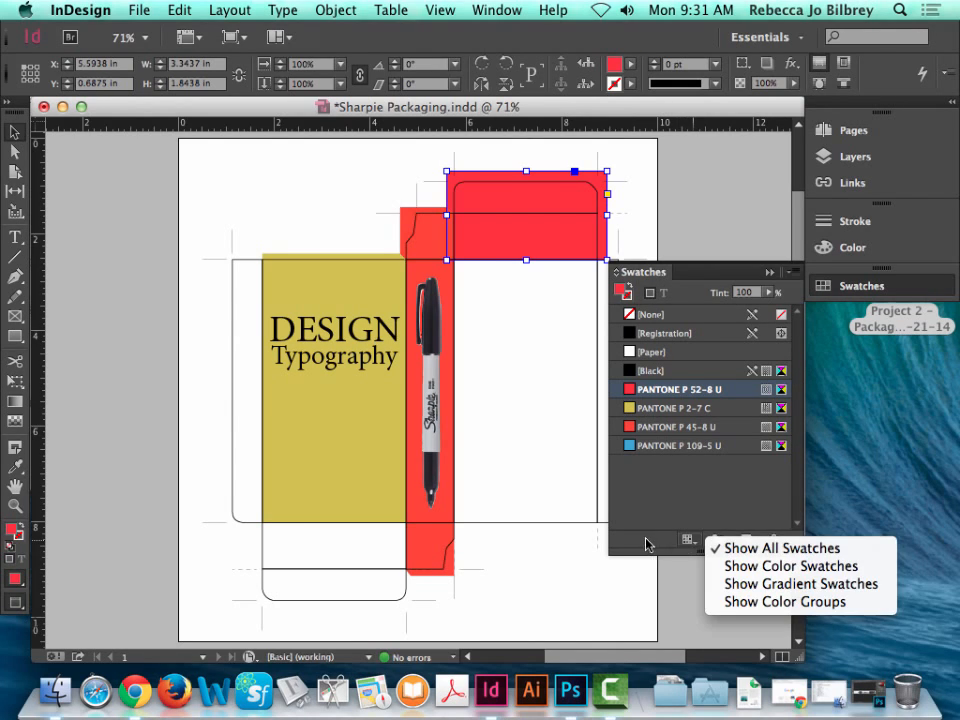
{"action": "left_click", "coordinate": [650, 540]}
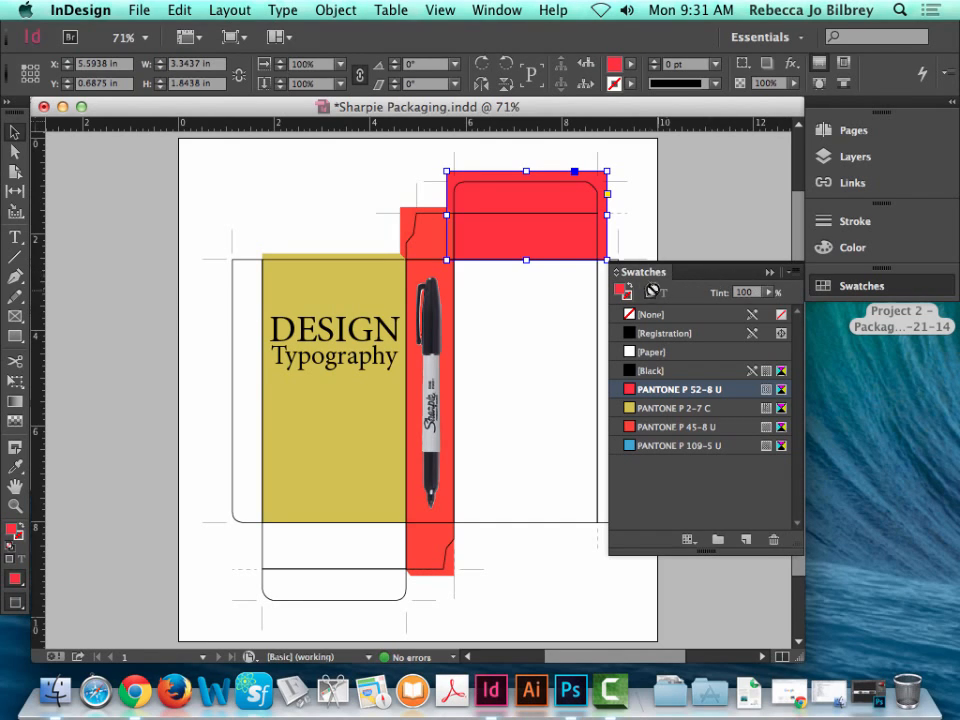
{"action": "left_click", "coordinate": [791, 272]}
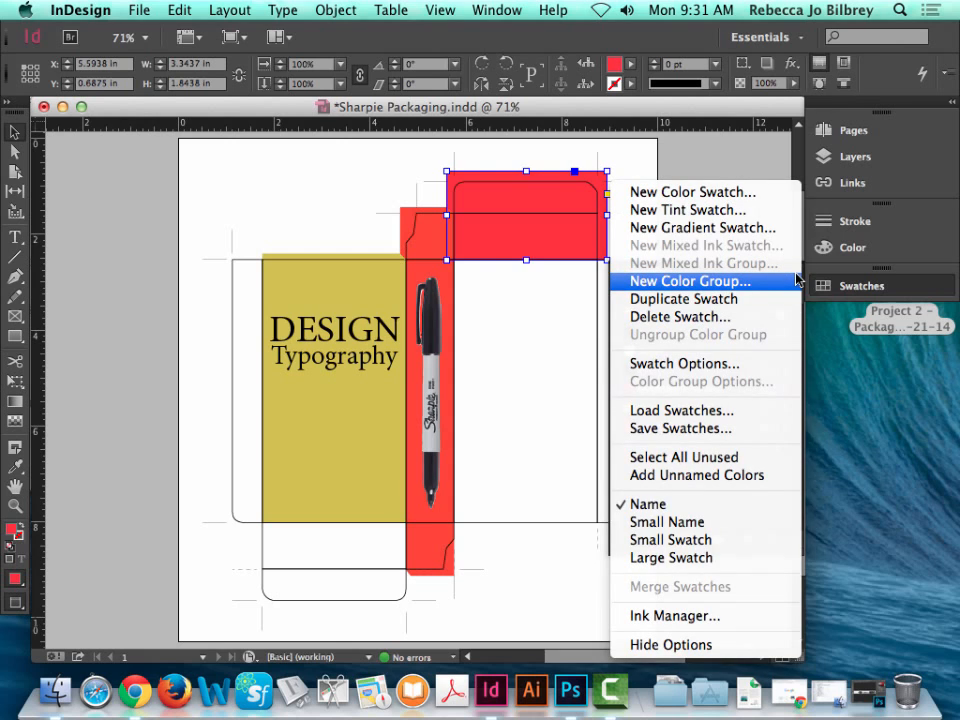
{"action": "left_click", "coordinate": [797, 280]}
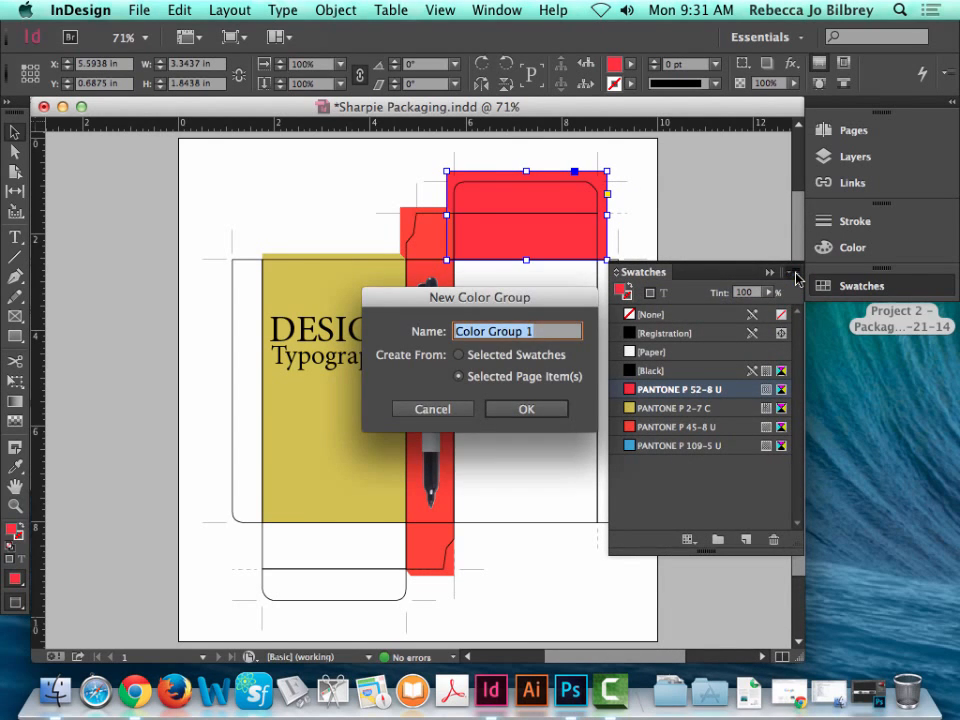
{"action": "left_click", "coordinate": [452, 404]}
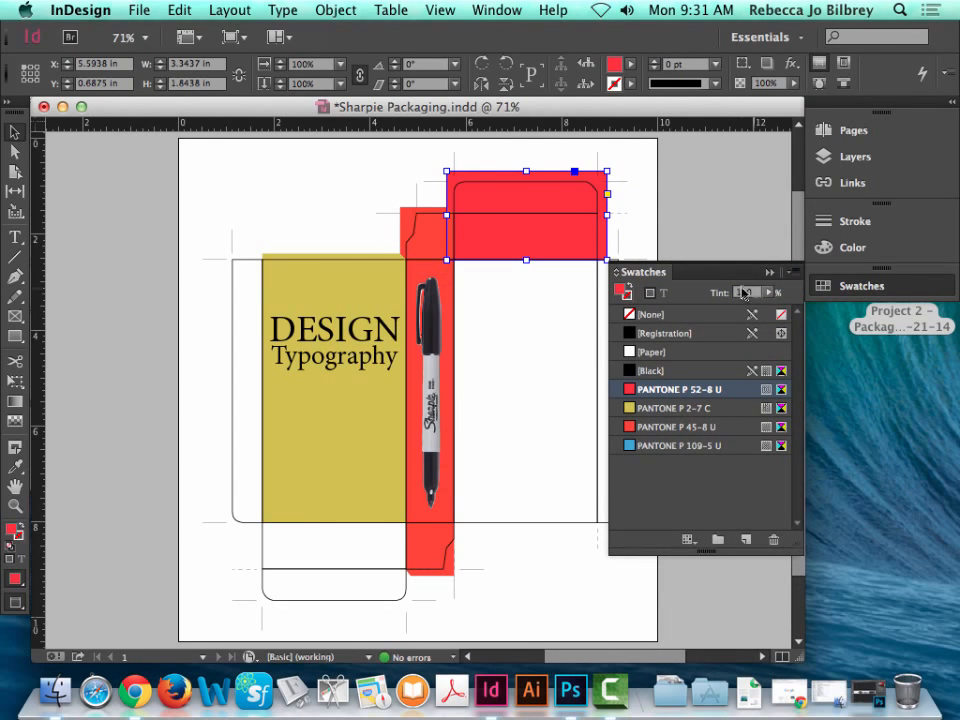
Try a new process color swatch using the PANTONE+ CMYK Uncoated library as its color mode, and cancel it.
{"action": "left_click", "coordinate": [793, 273]}
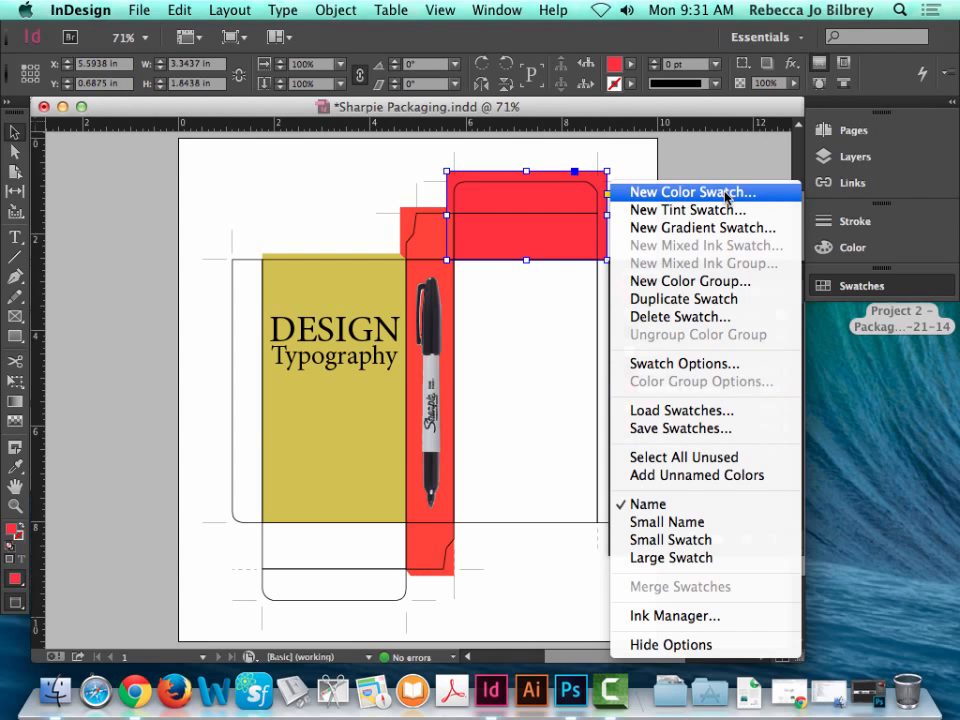
{"action": "left_click", "coordinate": [675, 158]}
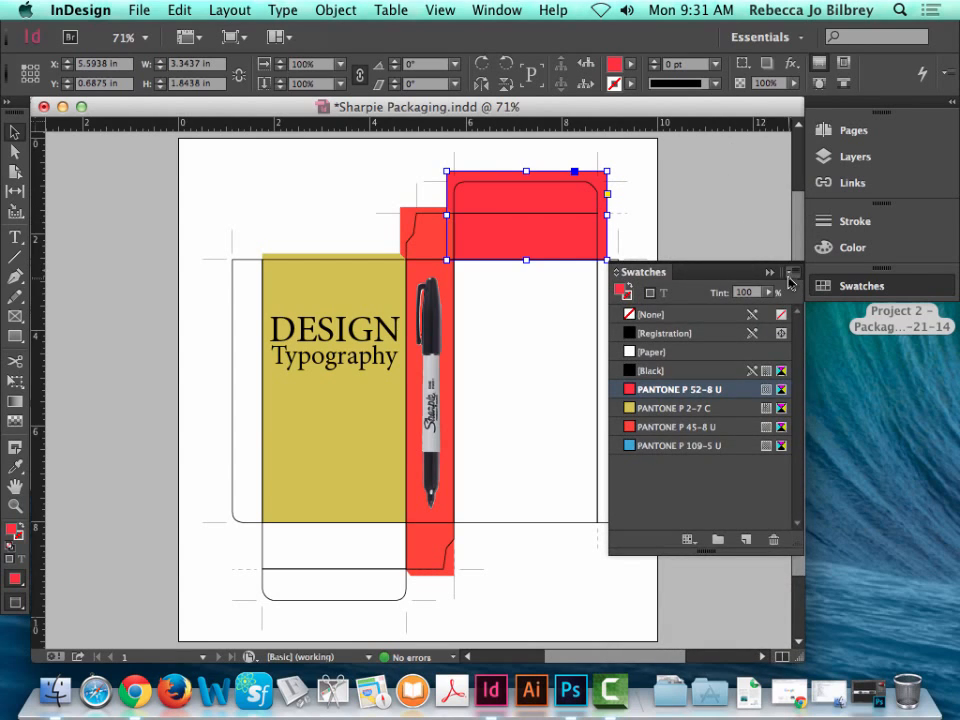
{"action": "left_click", "coordinate": [792, 277]}
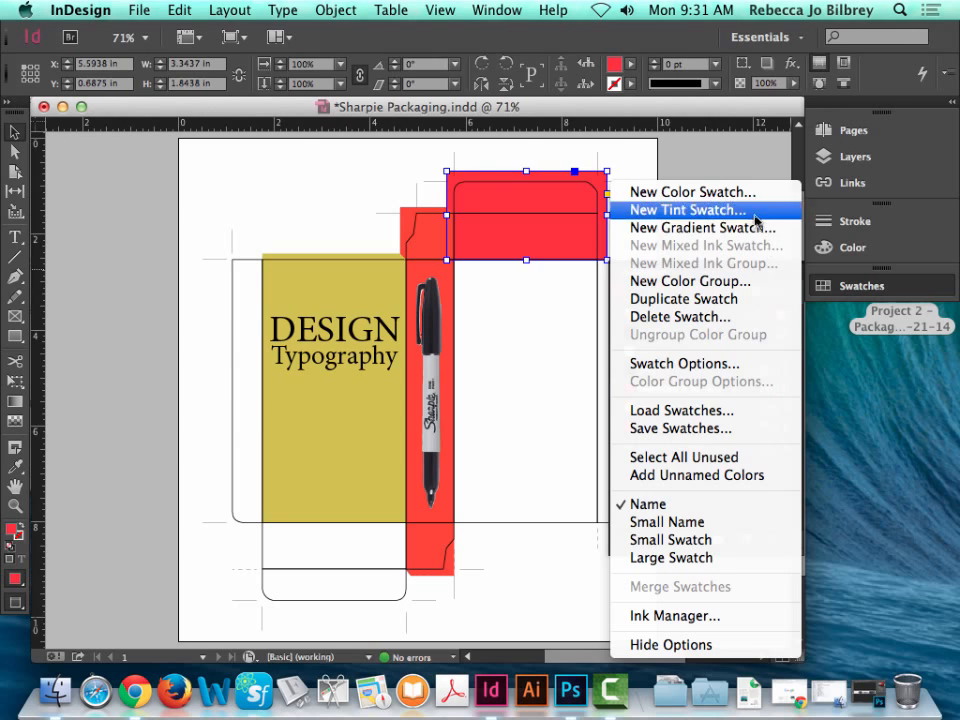
{"action": "left_click", "coordinate": [703, 193]}
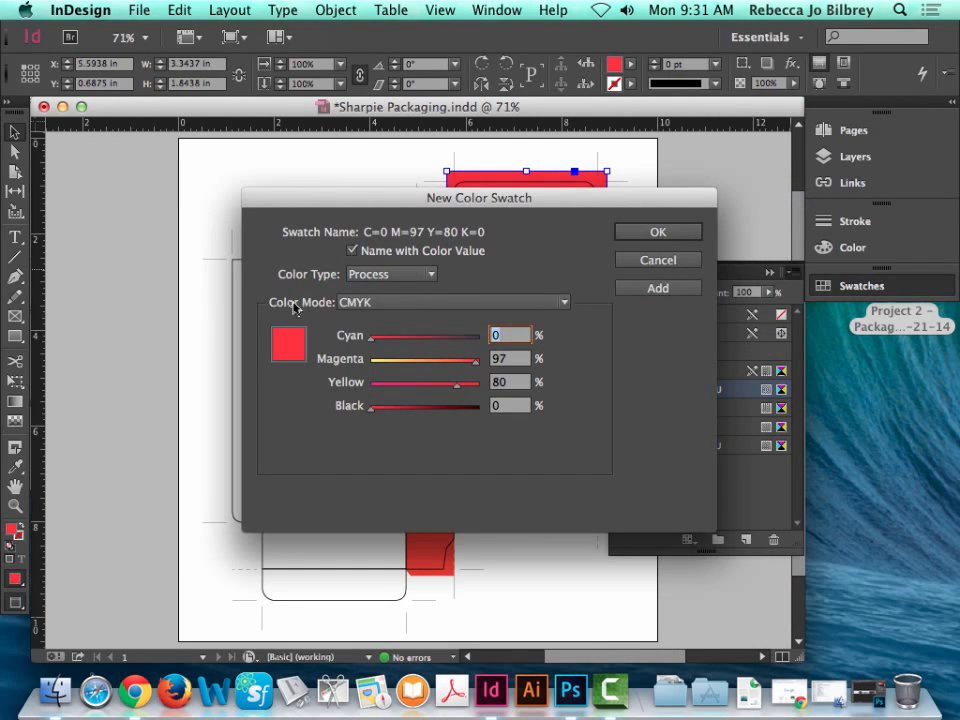
{"action": "left_click", "coordinate": [350, 273]}
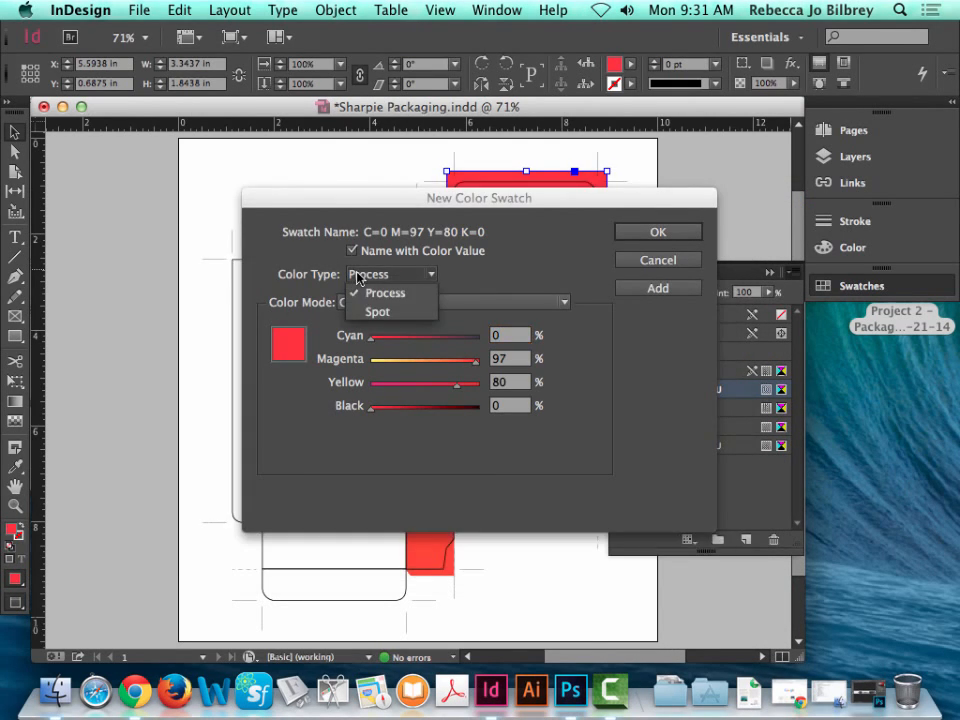
{"action": "left_click", "coordinate": [280, 303]}
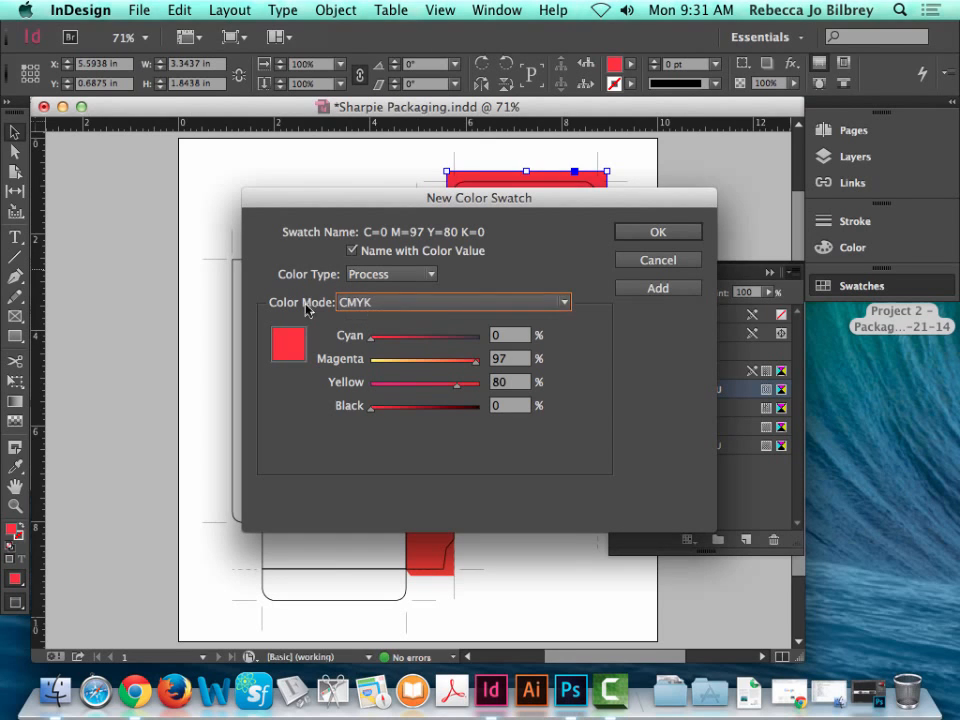
{"action": "left_click", "coordinate": [368, 303]}
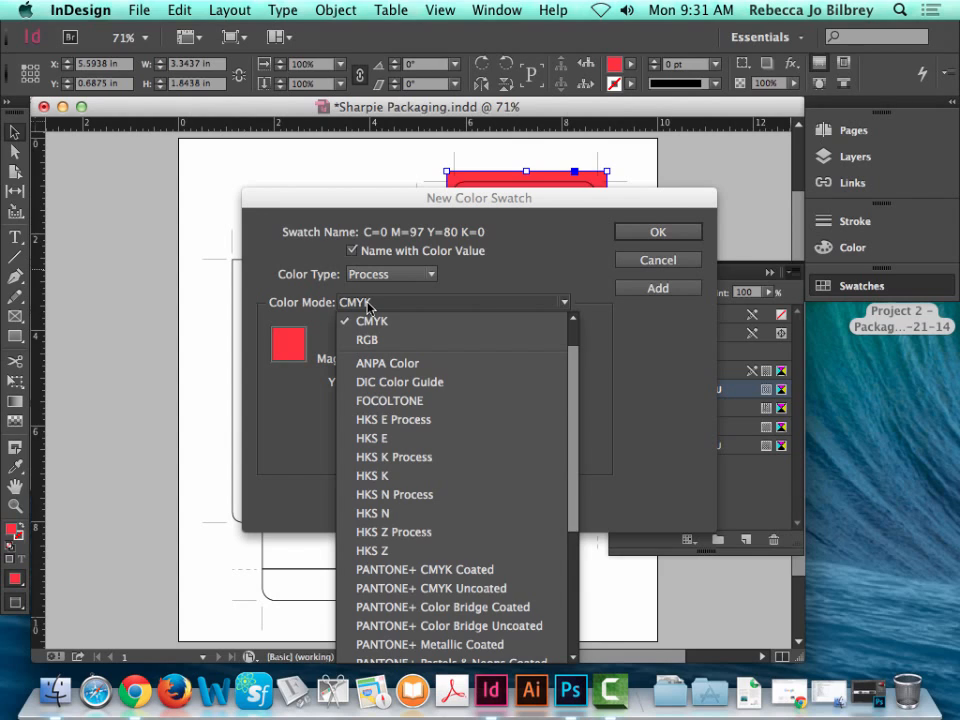
{"action": "left_click", "coordinate": [441, 591]}
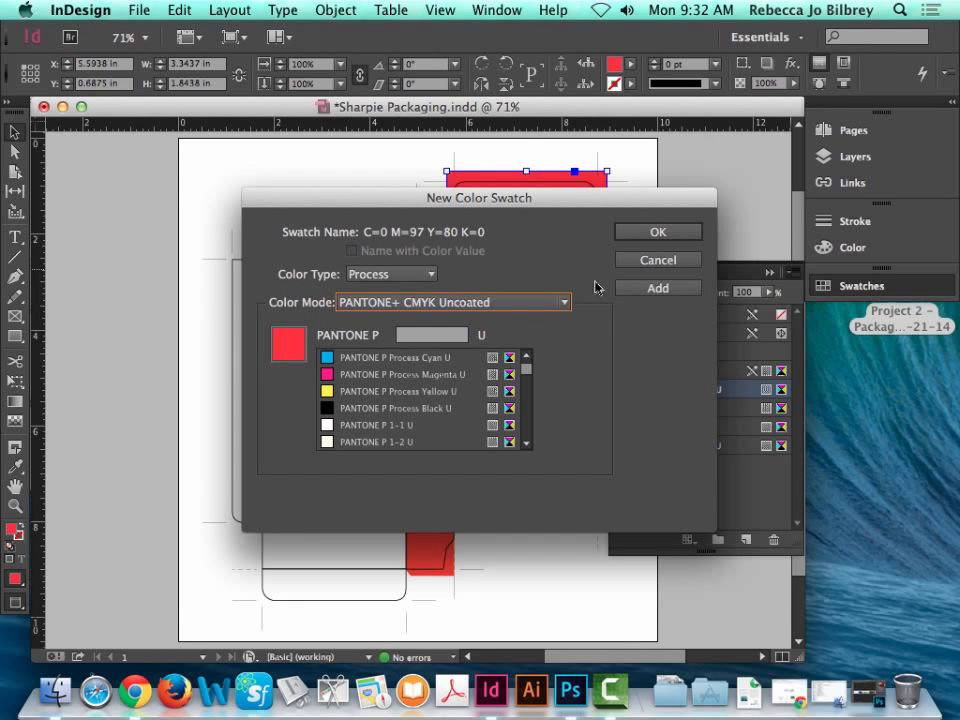
{"action": "left_click", "coordinate": [659, 262]}
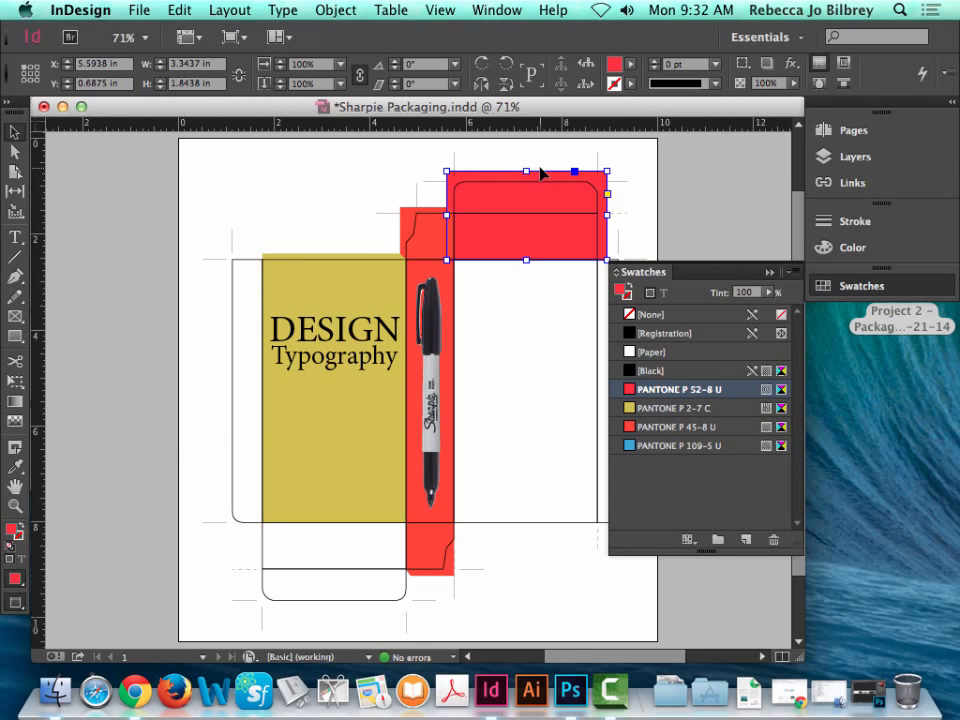
Save the document under the new name "Sharpie Packaging-for school printer" in the Project 2 - Packaging 10-21-14 folder as an InDesign CC 2014 document.
{"action": "left_click", "coordinate": [131, 10]}
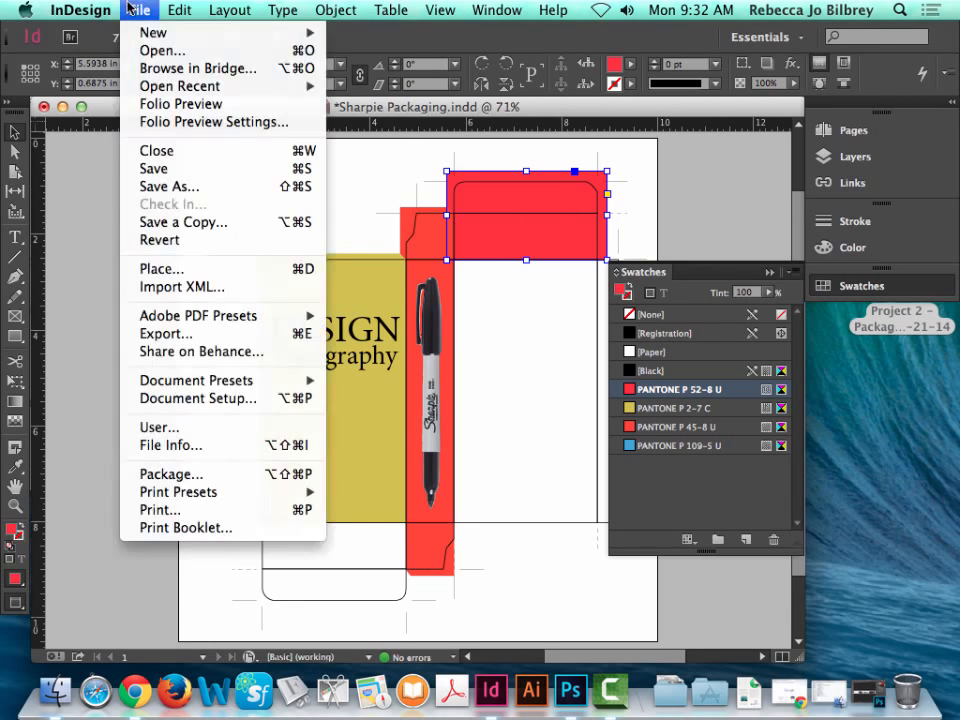
{"action": "left_click", "coordinate": [191, 190]}
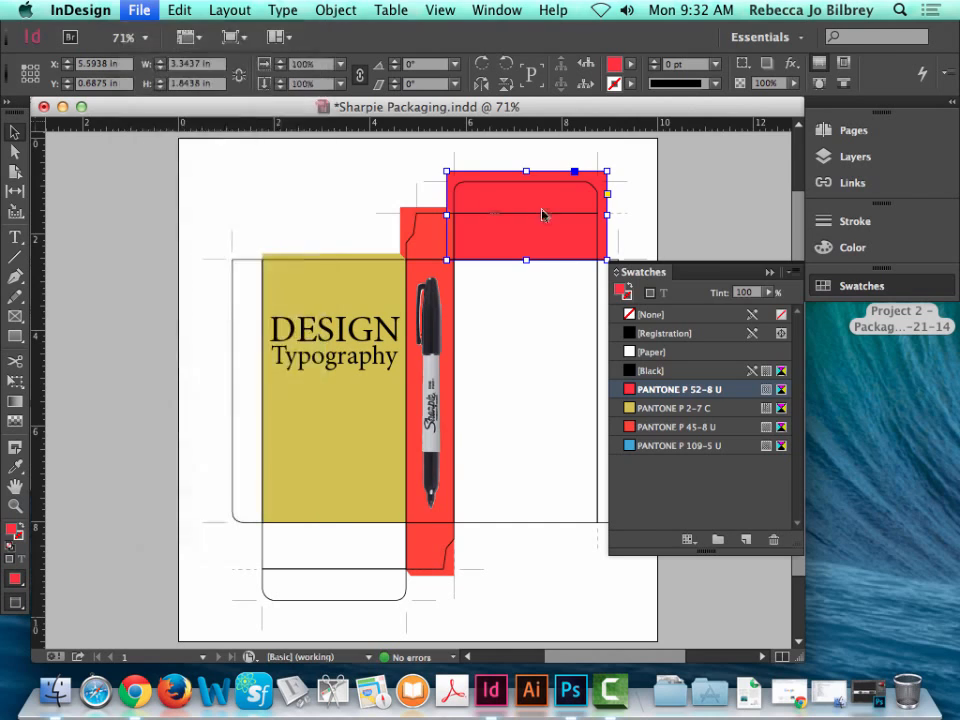
{"action": "left_click", "coordinate": [506, 160]}
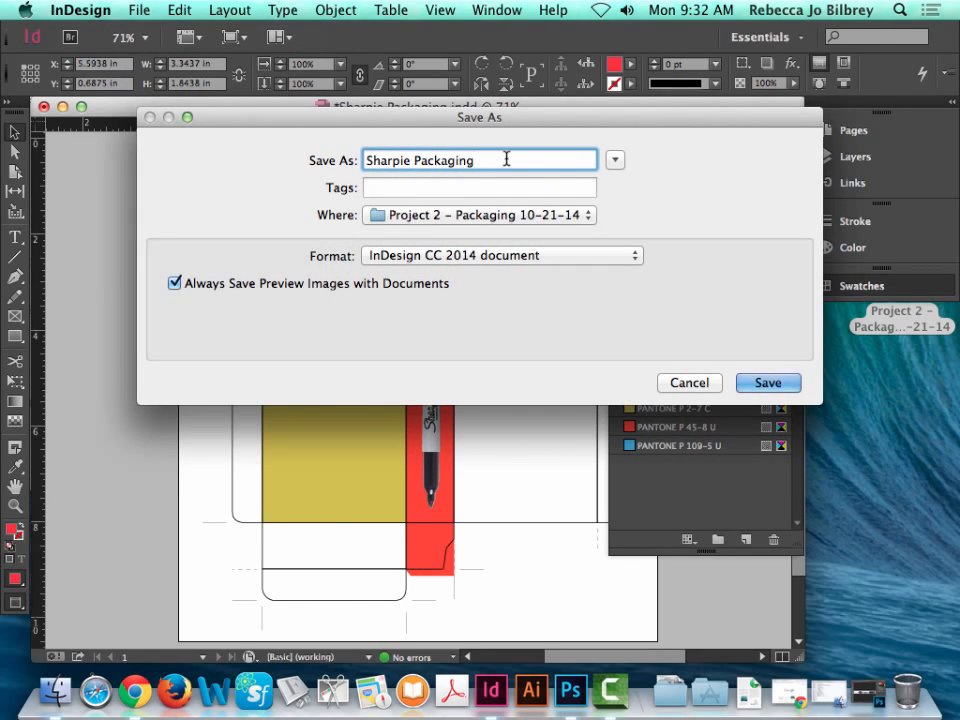
{"action": "type", "text": "-for school printer"}
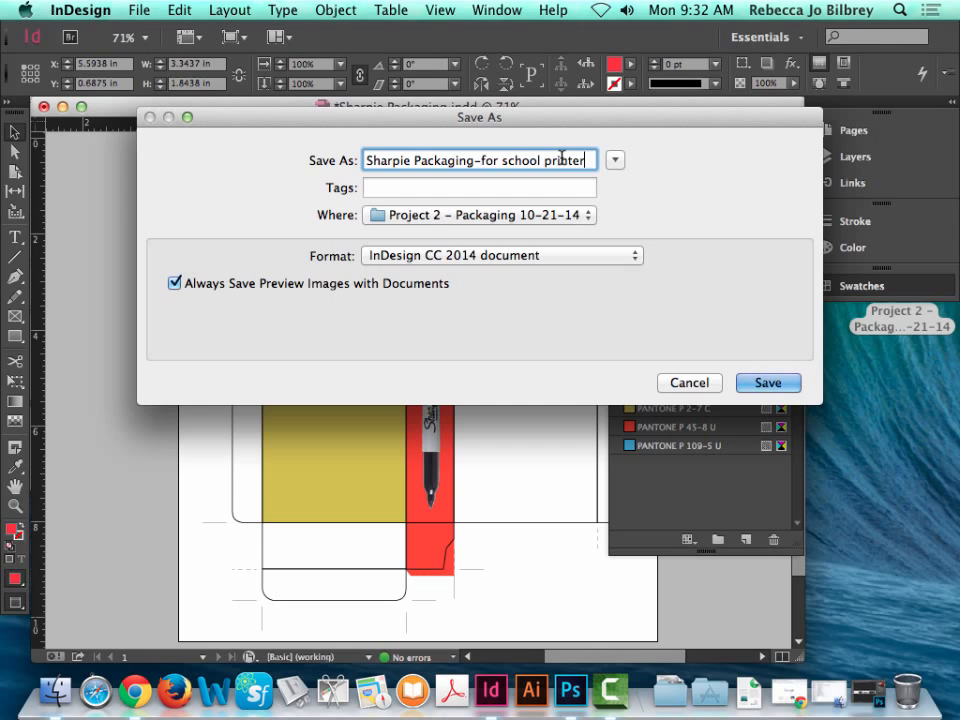
{"action": "left_click", "coordinate": [767, 382]}
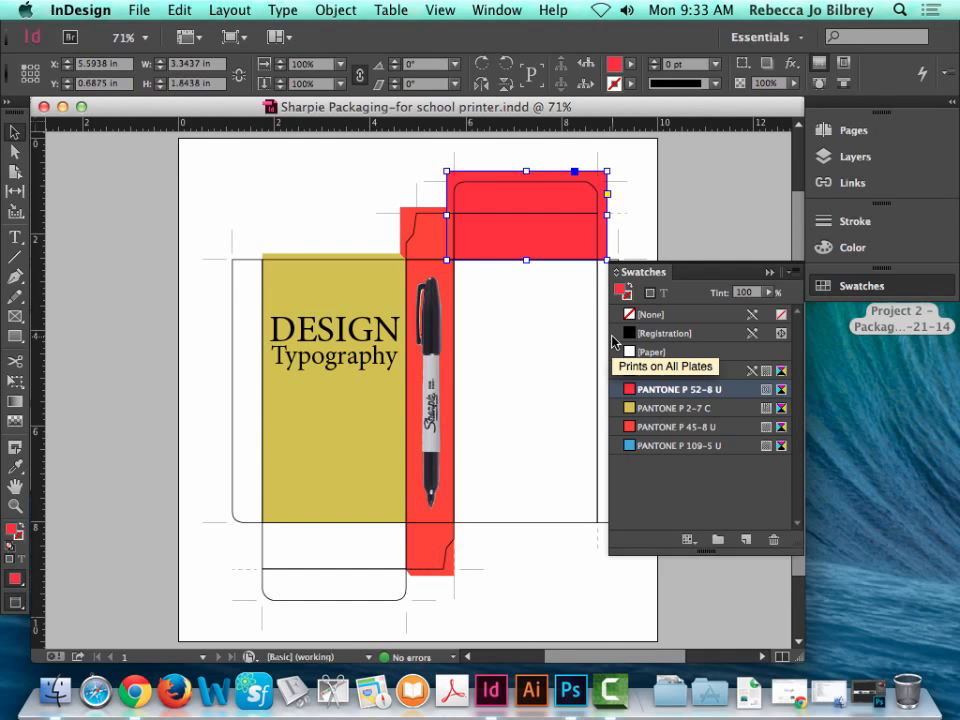
Deselect the artwork and start a new process color swatch in CMYK color mode.
{"action": "left_click", "coordinate": [566, 312]}
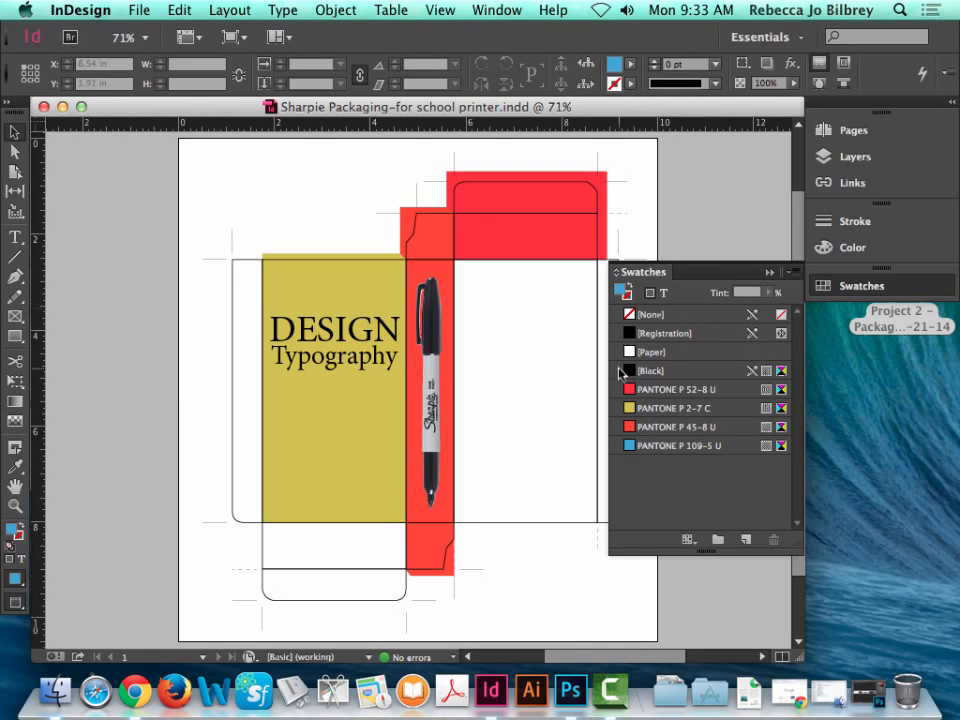
{"action": "left_click", "coordinate": [500, 193]}
{"action": "left_click", "coordinate": [399, 250]}
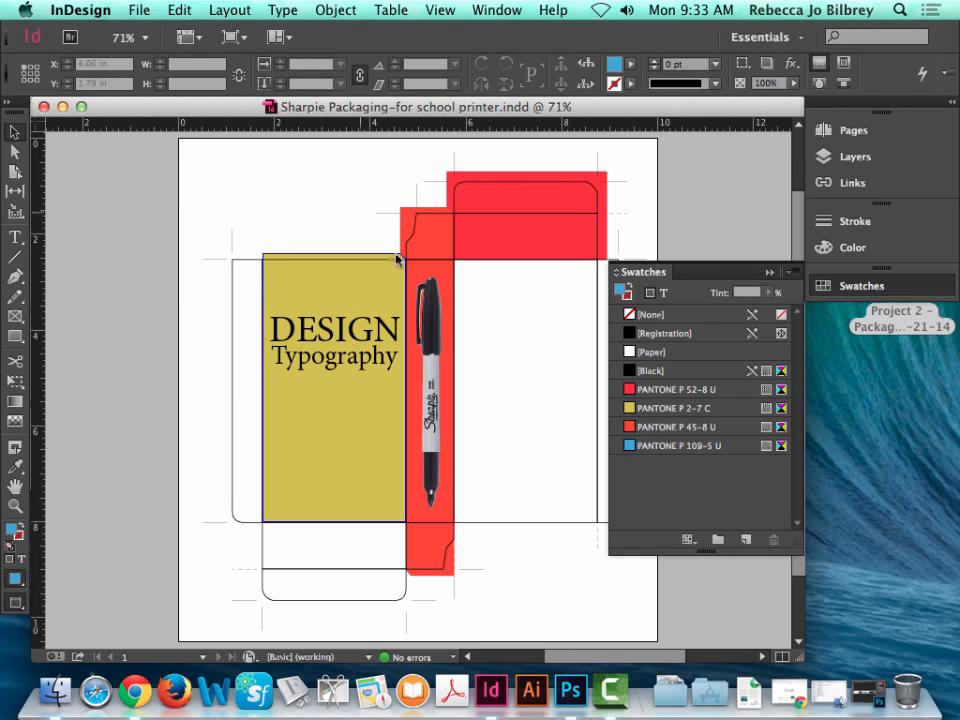
{"action": "left_click", "coordinate": [789, 271]}
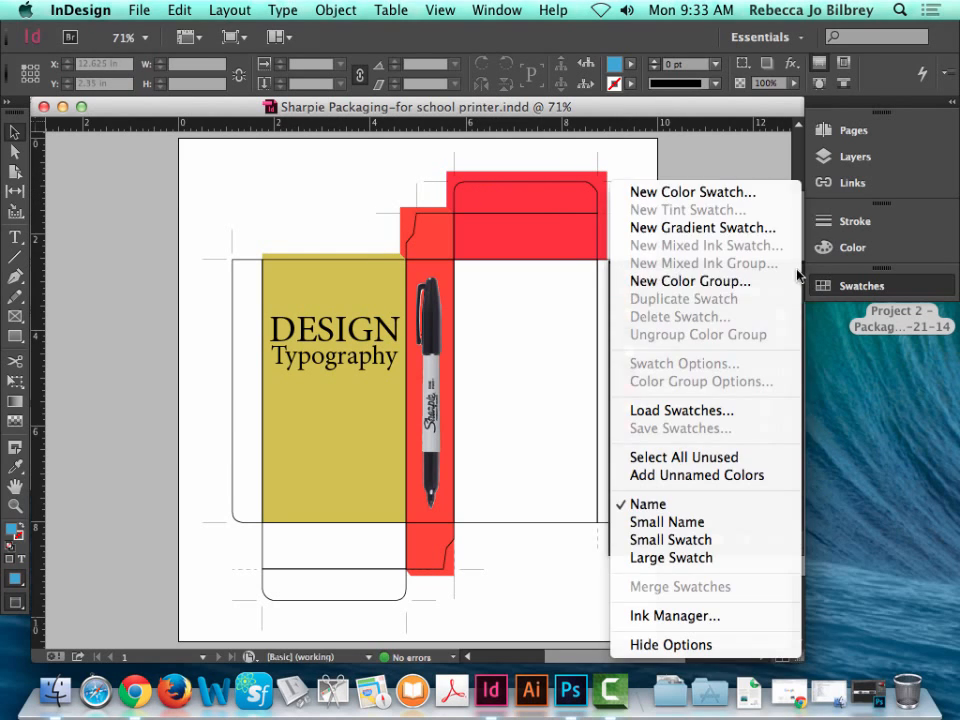
{"action": "left_click", "coordinate": [707, 191]}
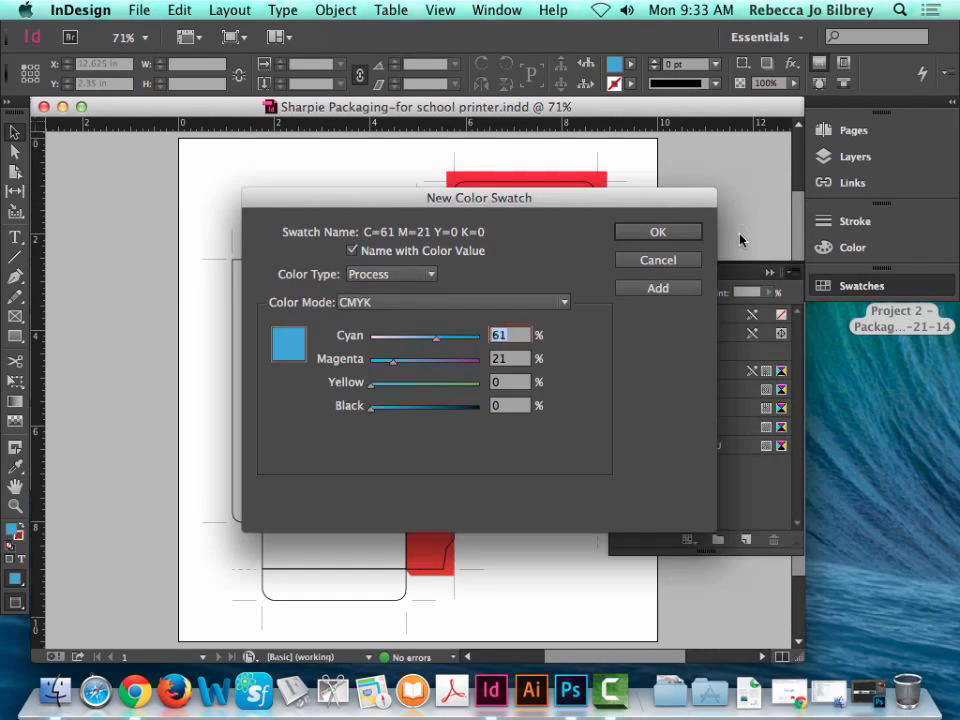
{"action": "left_click", "coordinate": [386, 302]}
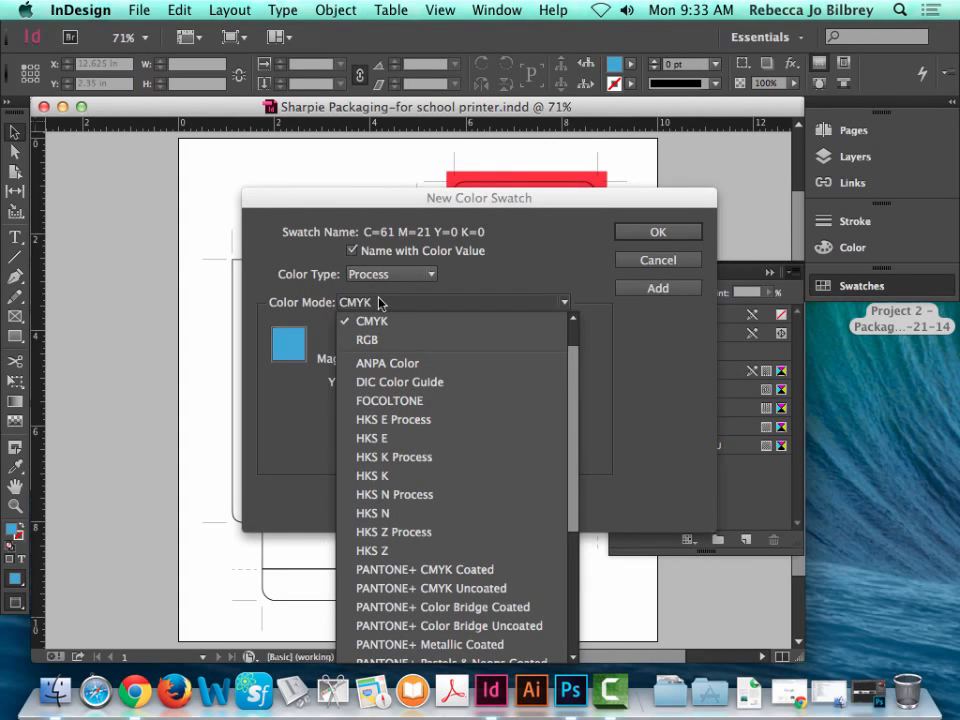
{"action": "left_click", "coordinate": [317, 285]}
Set the new swatch to 0% cyan, 100% magenta, 100% yellow and 0% black, and create it.
{"action": "left_click_drag", "start_coordinate": [519, 335], "coordinate": [479, 336]}
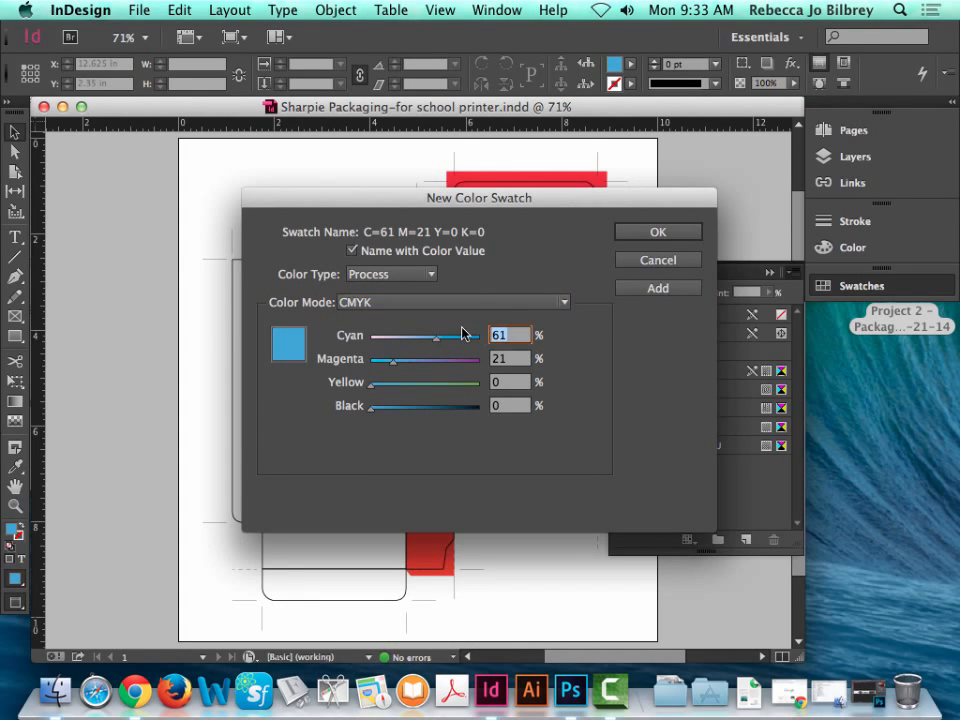
{"action": "type", "text": "0"}
{"action": "key", "text": "Tab"}
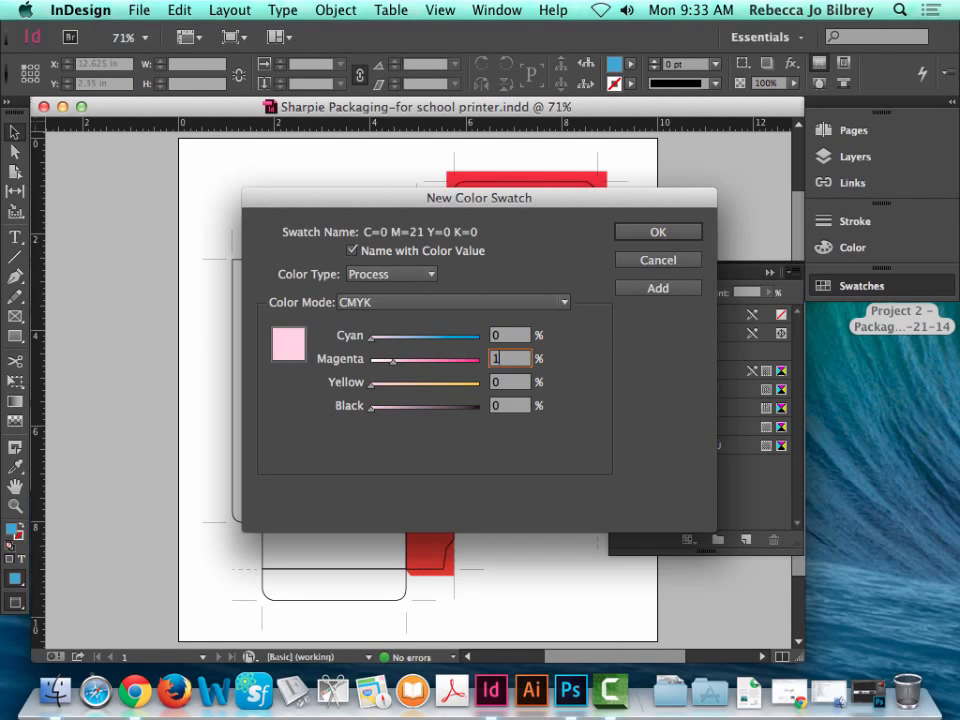
{"action": "type", "text": "100"}
{"action": "key", "text": "Tab"}
{"action": "type", "text": "100"}
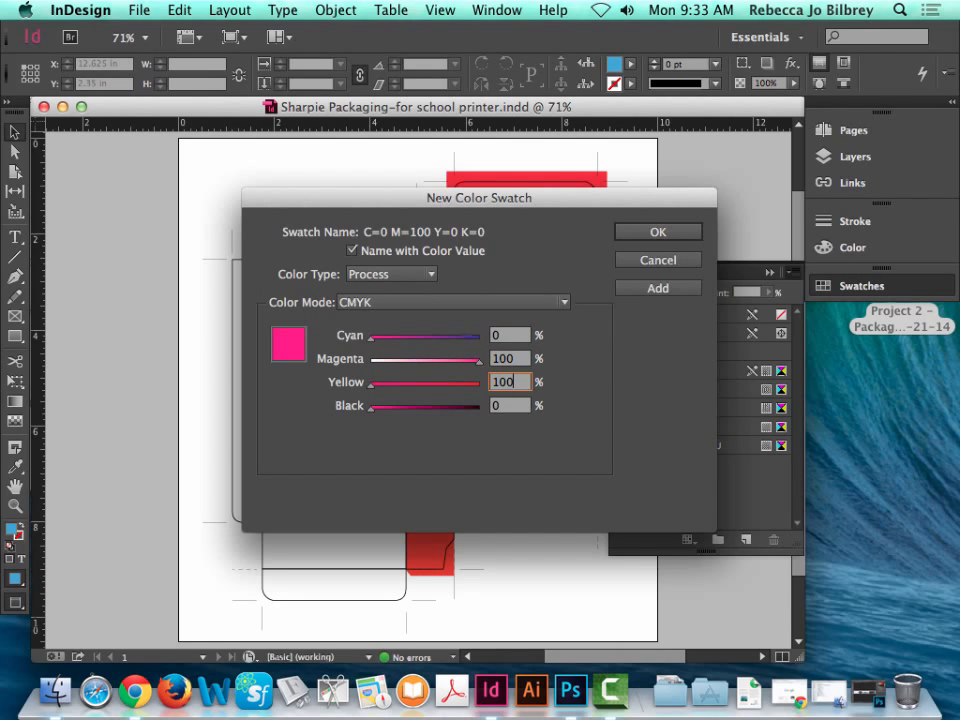
{"action": "left_click", "coordinate": [657, 233]}
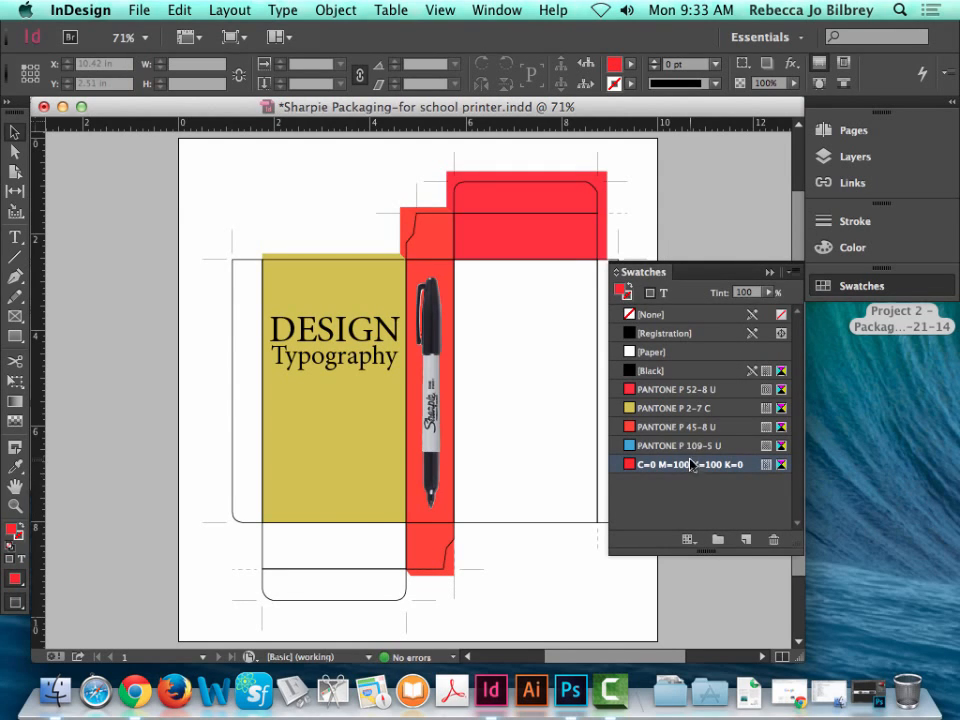
Fill the narrow side panel behind the pen with the PANTONE P 52-8 U swatch and deselect it.
{"action": "left_click", "coordinate": [393, 587]}
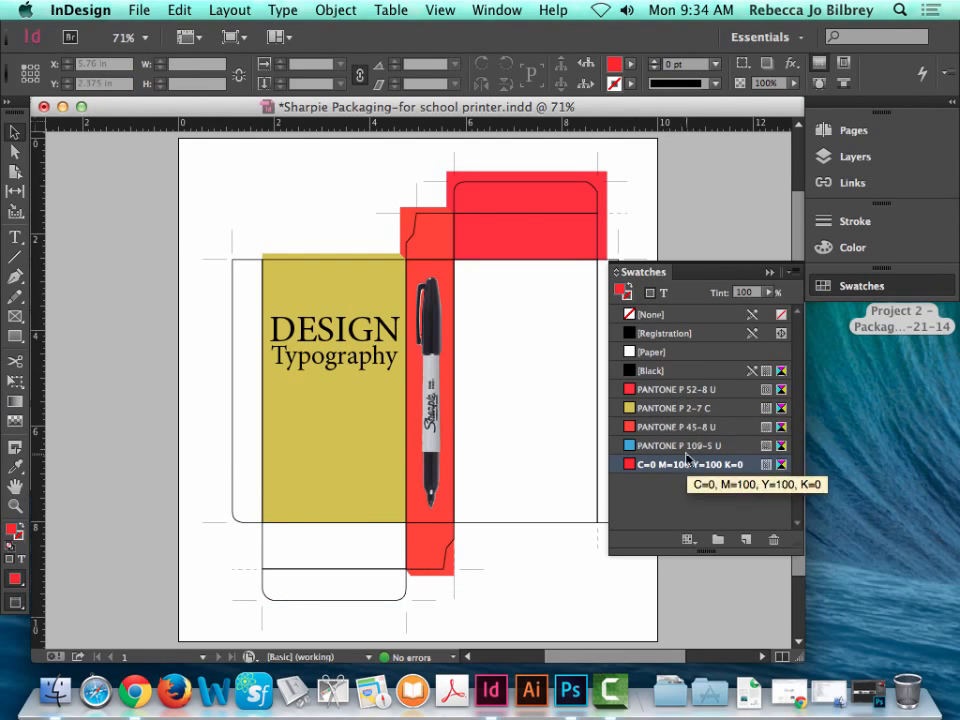
{"action": "left_click", "coordinate": [499, 212]}
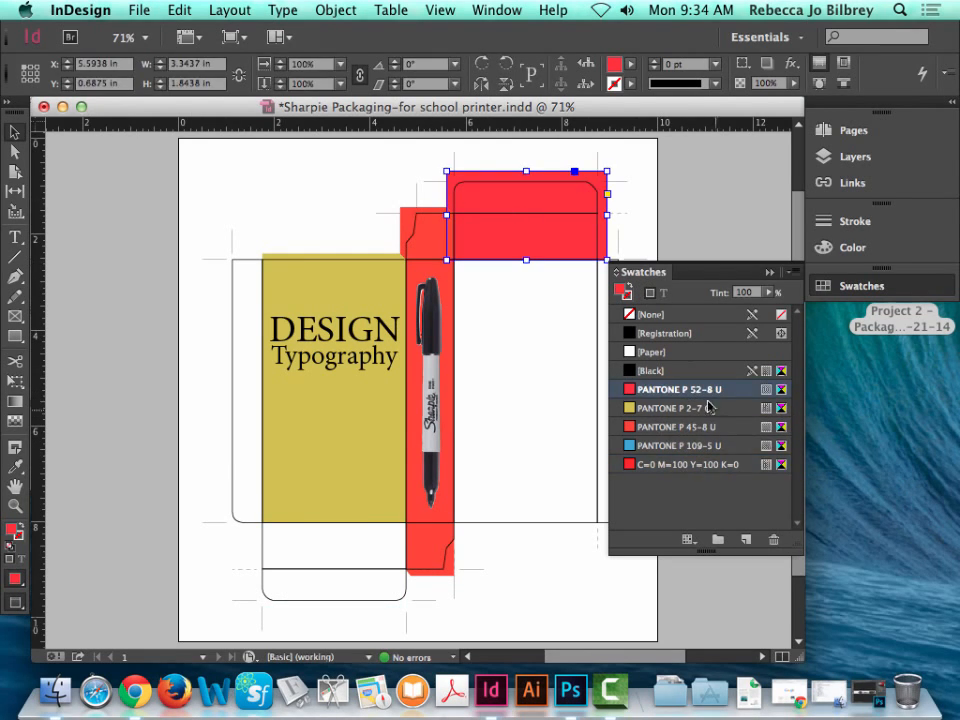
{"action": "left_click", "coordinate": [430, 237]}
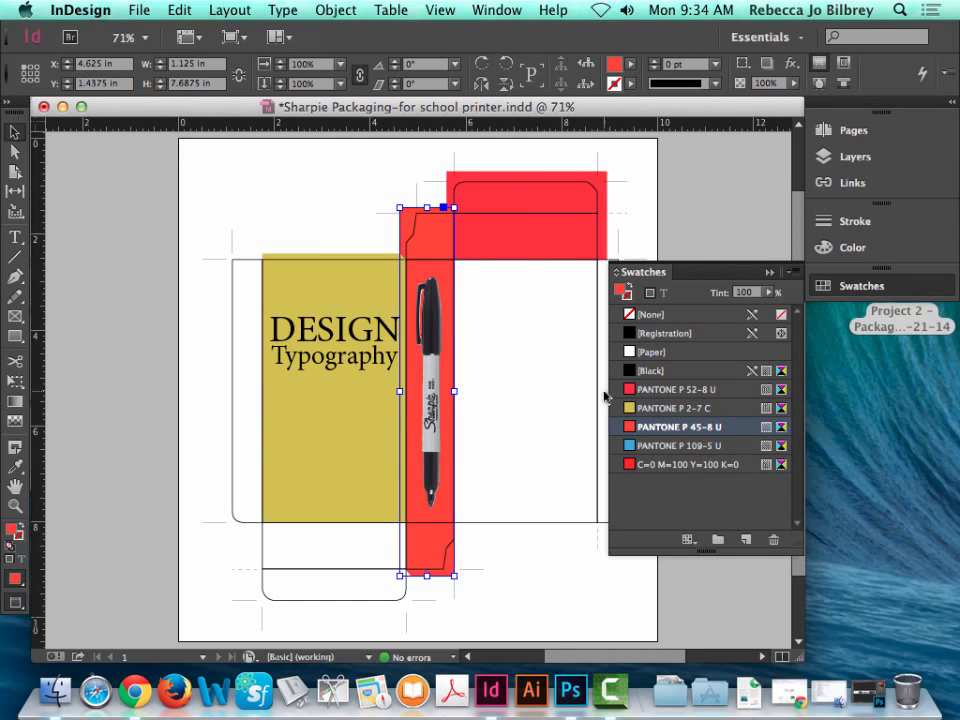
{"action": "left_click", "coordinate": [654, 390]}
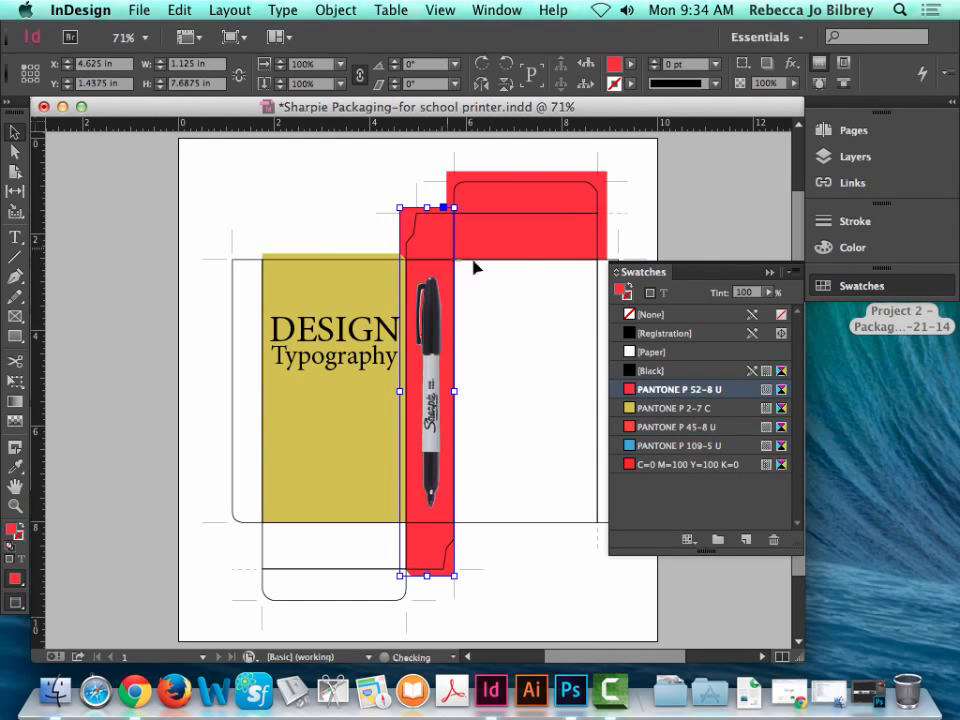
{"action": "left_click", "coordinate": [339, 195]}
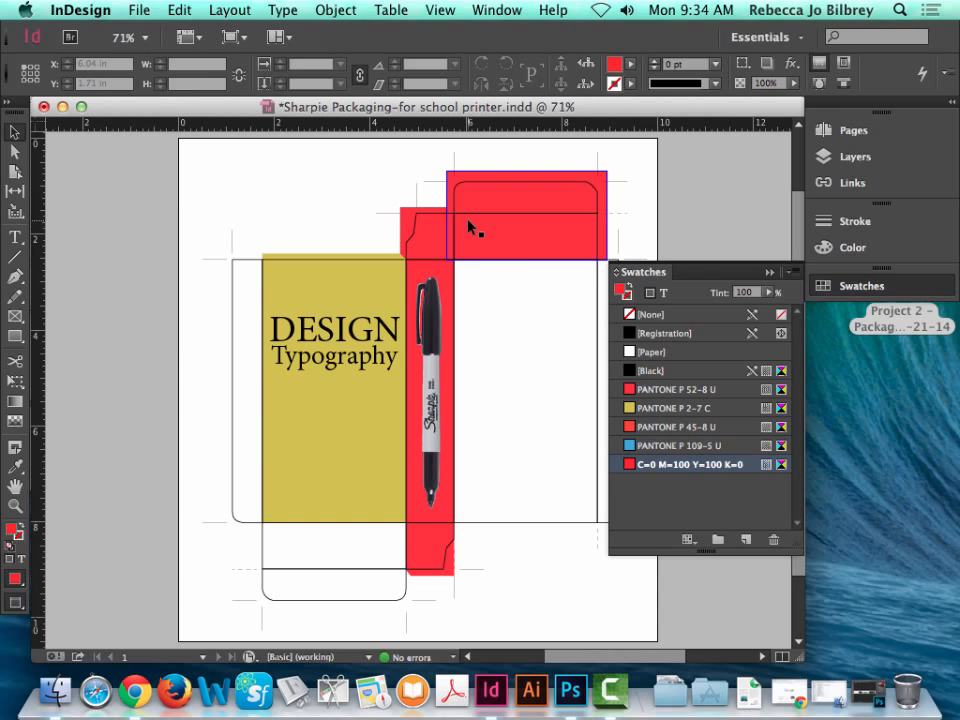
Apply the PANTONE P 52-8 U swatch to the red top flap and deselect it.
{"action": "left_click", "coordinate": [508, 211]}
{"action": "left_click", "coordinate": [676, 389]}
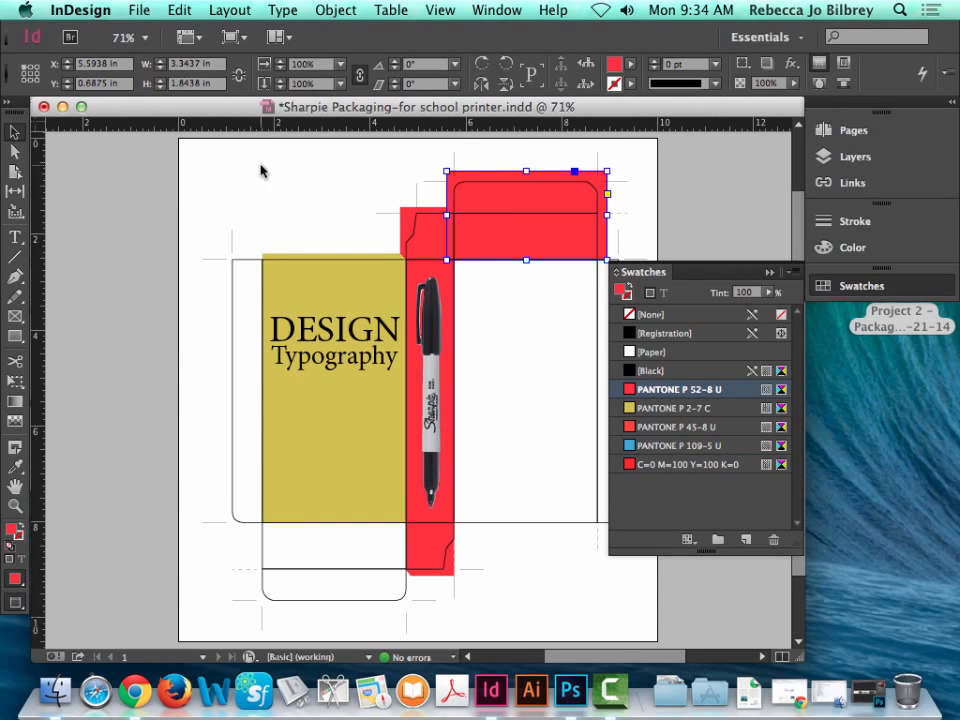
{"action": "left_click", "coordinate": [260, 171]}
Delete the PANTONE P 52-8 U swatch and replace it with the defined swatch C=0 M=100 Y=100 K=0.
{"action": "left_click", "coordinate": [664, 393]}
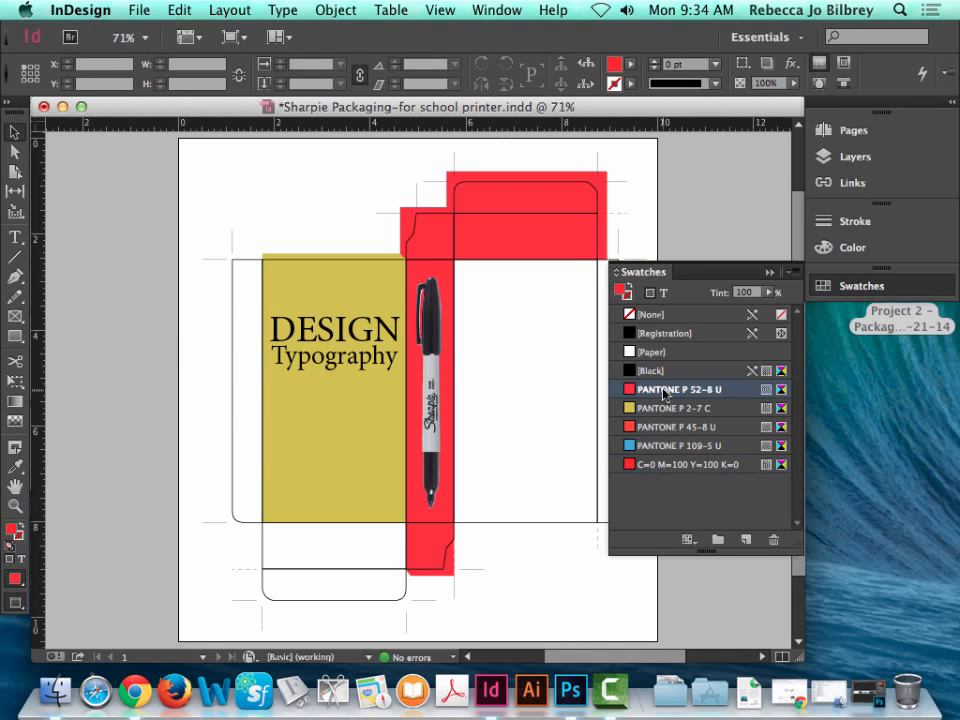
{"action": "left_click_drag", "start_coordinate": [640, 272], "coordinate": [637, 53]}
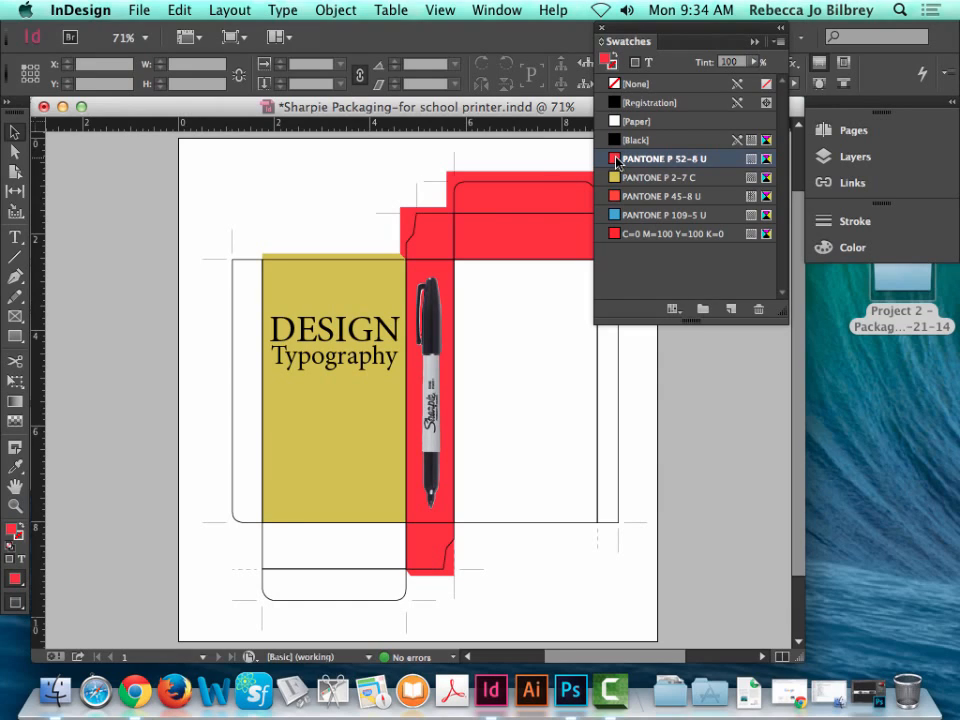
{"action": "left_click_drag", "start_coordinate": [627, 158], "coordinate": [760, 310]}
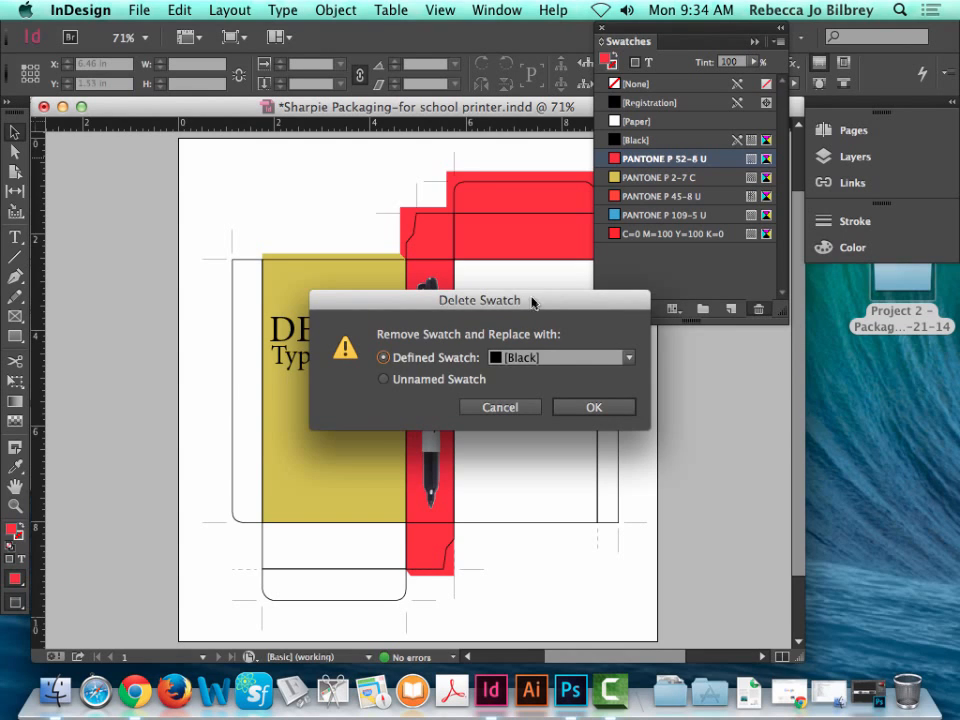
{"action": "left_click_drag", "start_coordinate": [531, 302], "coordinate": [454, 158]}
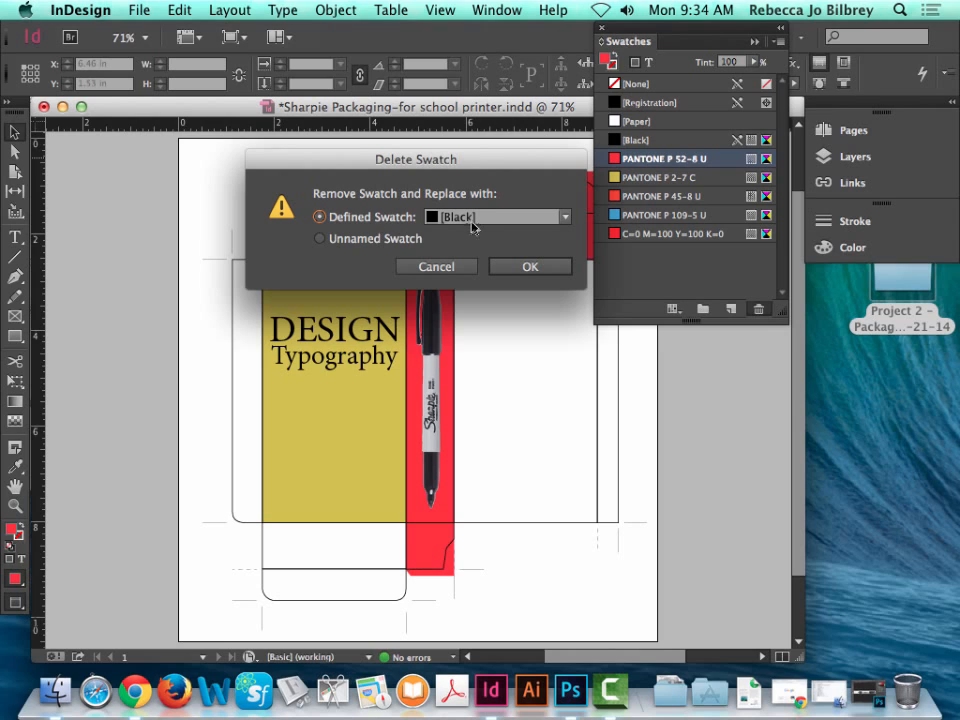
{"action": "left_click_drag", "start_coordinate": [496, 171], "coordinate": [324, 144]}
{"action": "left_click", "coordinate": [318, 190]}
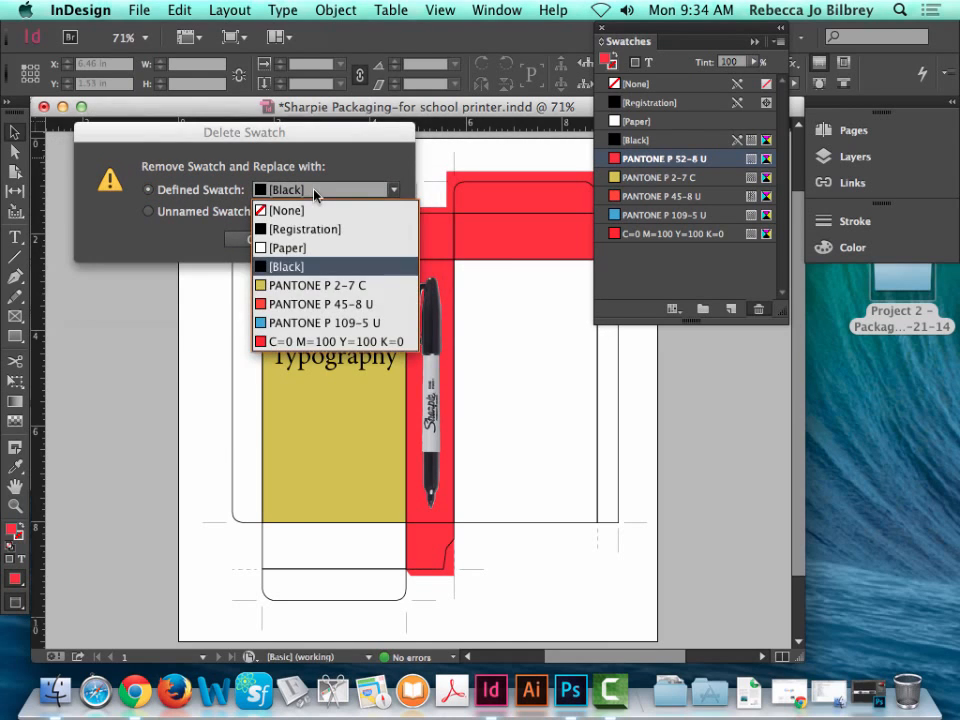
{"action": "left_click", "coordinate": [369, 341]}
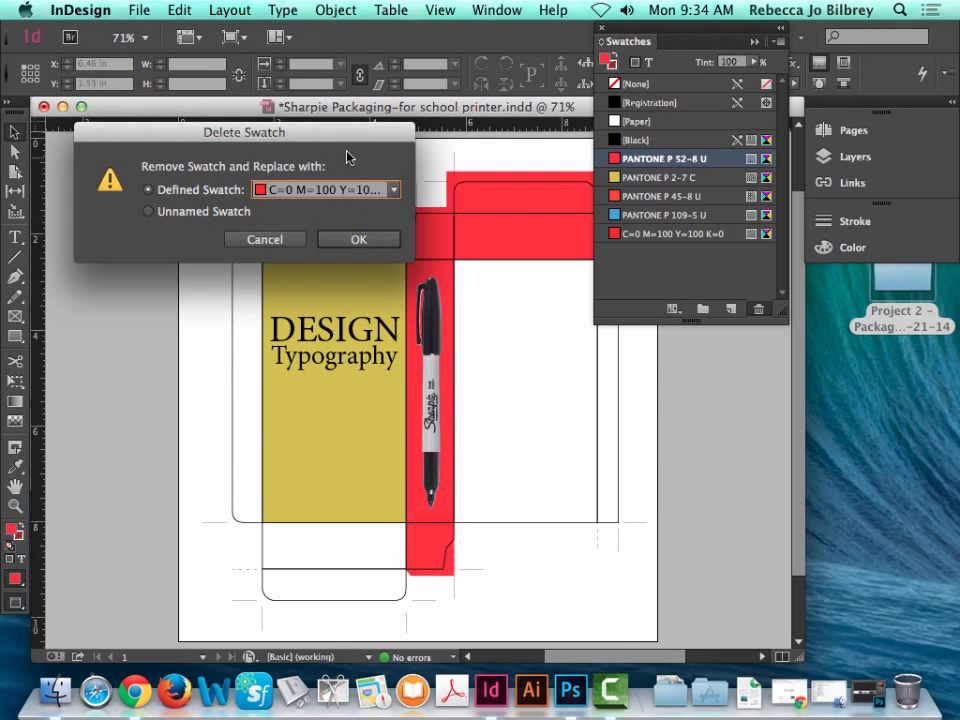
{"action": "left_click", "coordinate": [358, 239]}
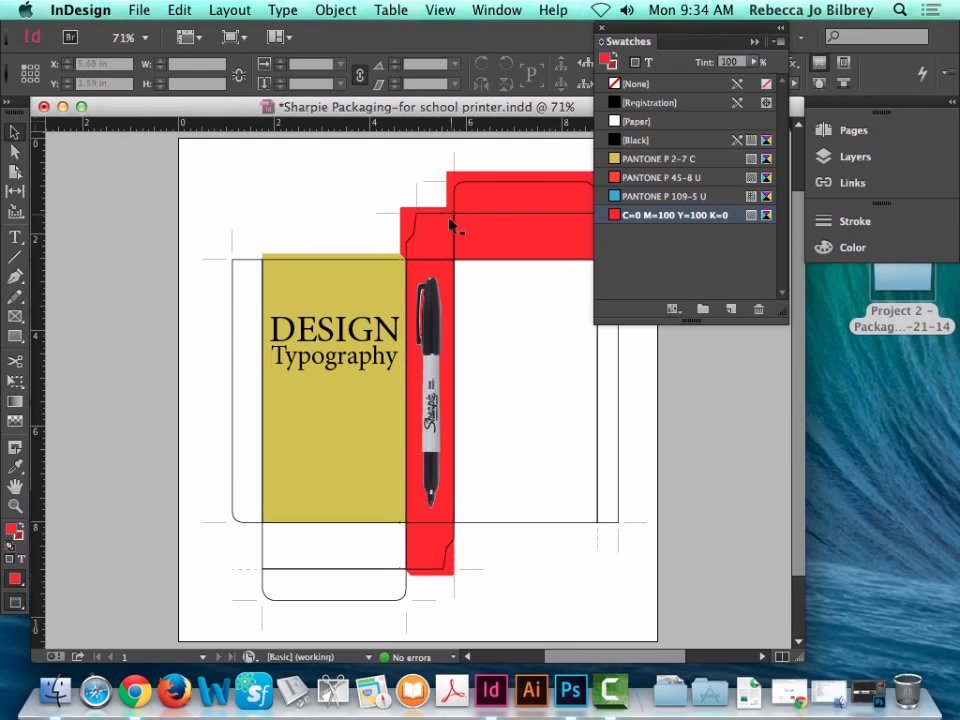
Save the changes to the school printer version of the Sharpie packaging.
{"action": "left_click", "coordinate": [452, 226]}
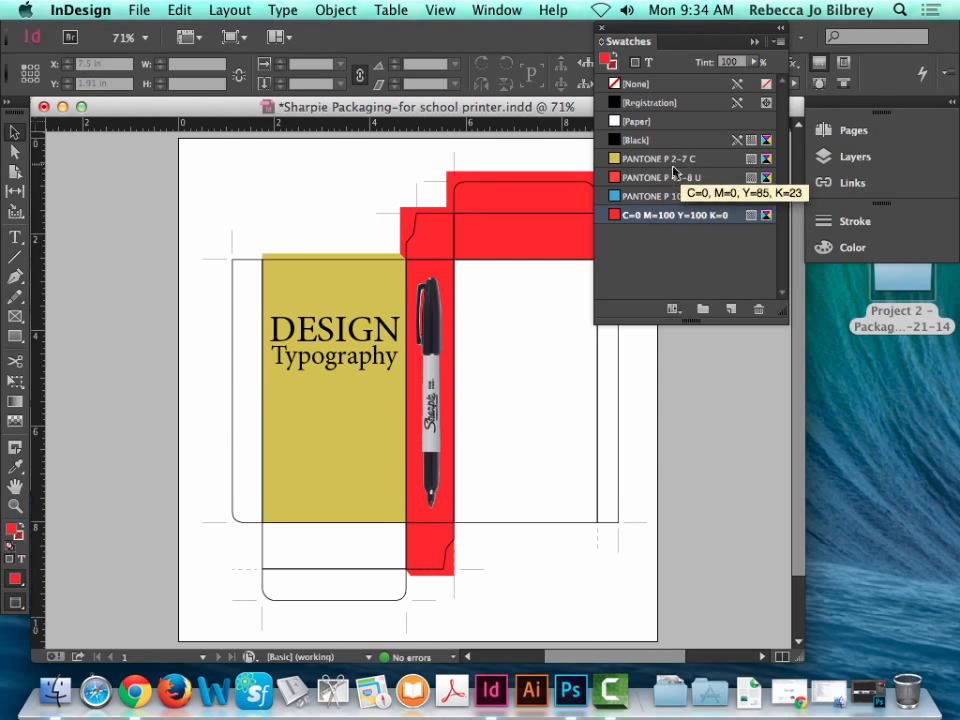
{"action": "left_click", "coordinate": [429, 245]}
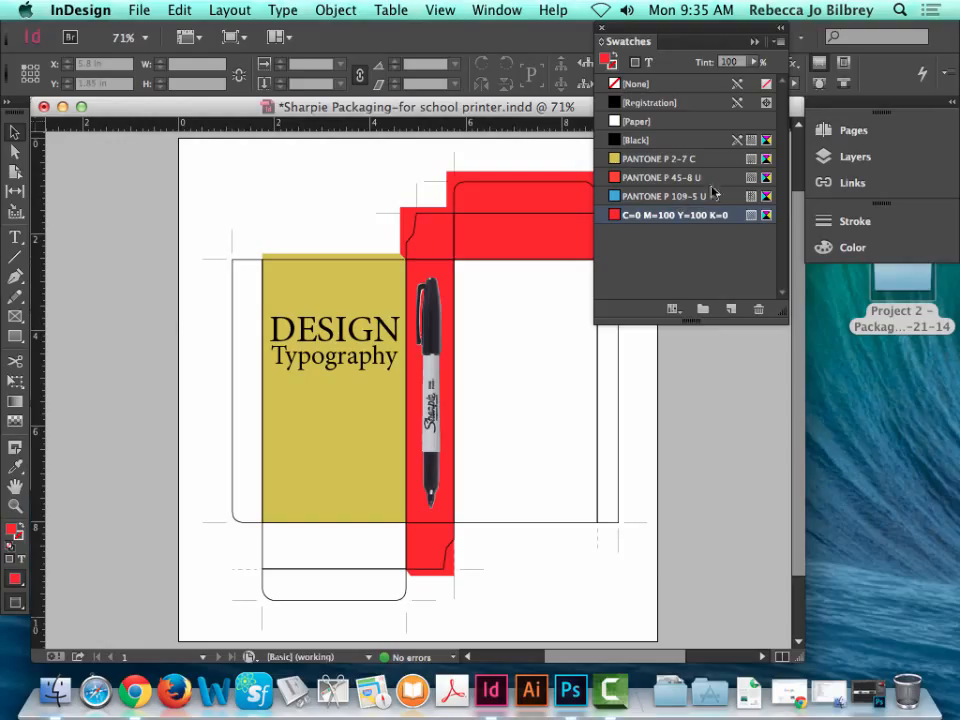
{"action": "left_click", "coordinate": [139, 10]}
{"action": "left_click", "coordinate": [162, 167]}
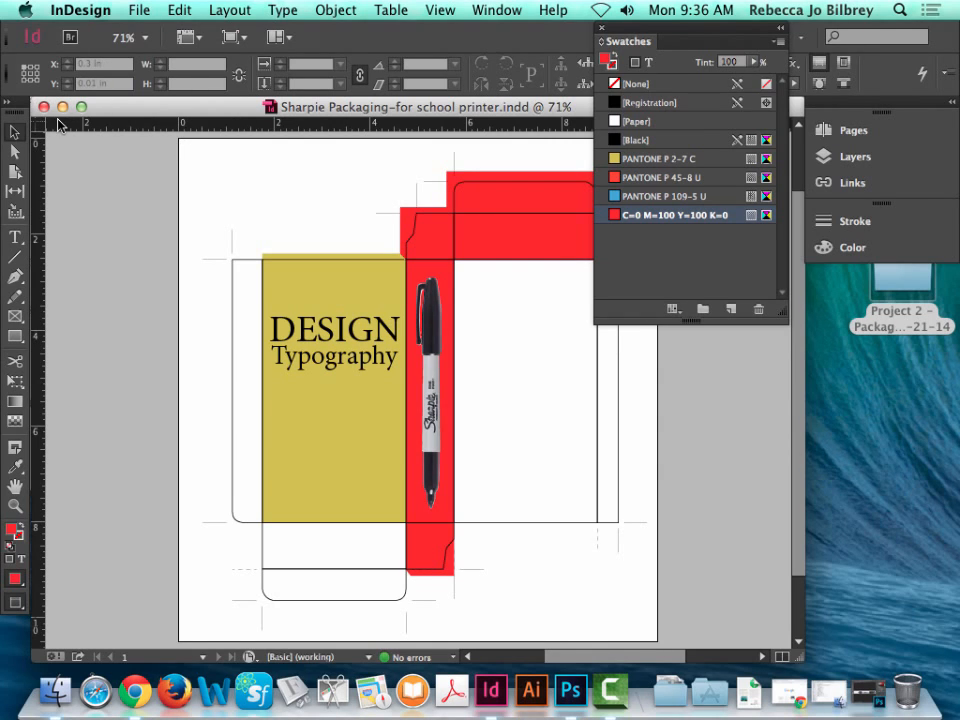
{"action": "left_click", "coordinate": [610, 690]}
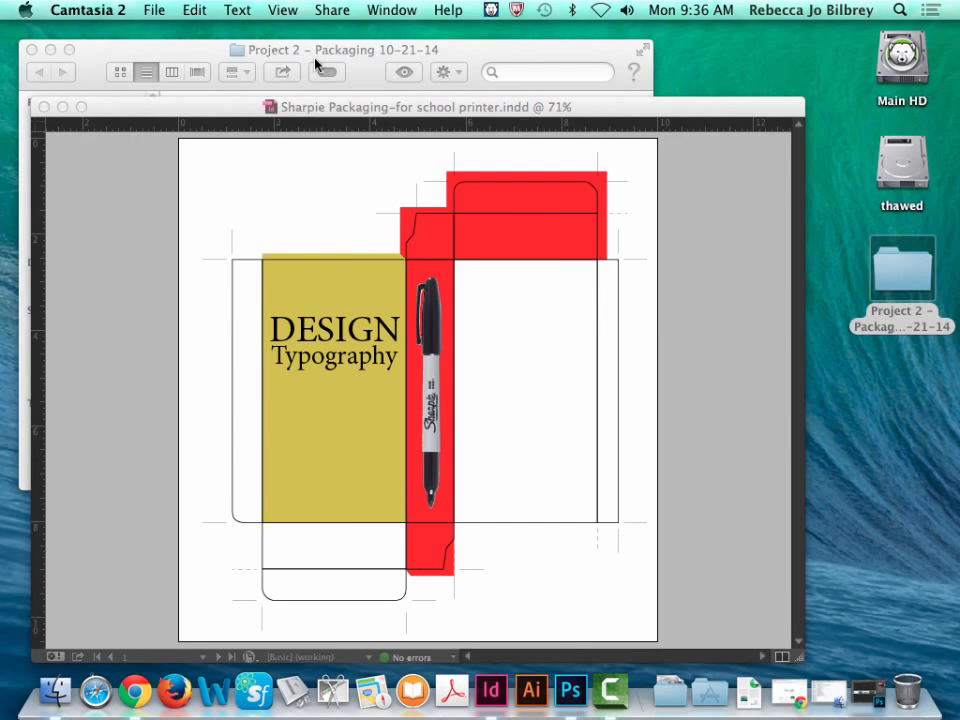